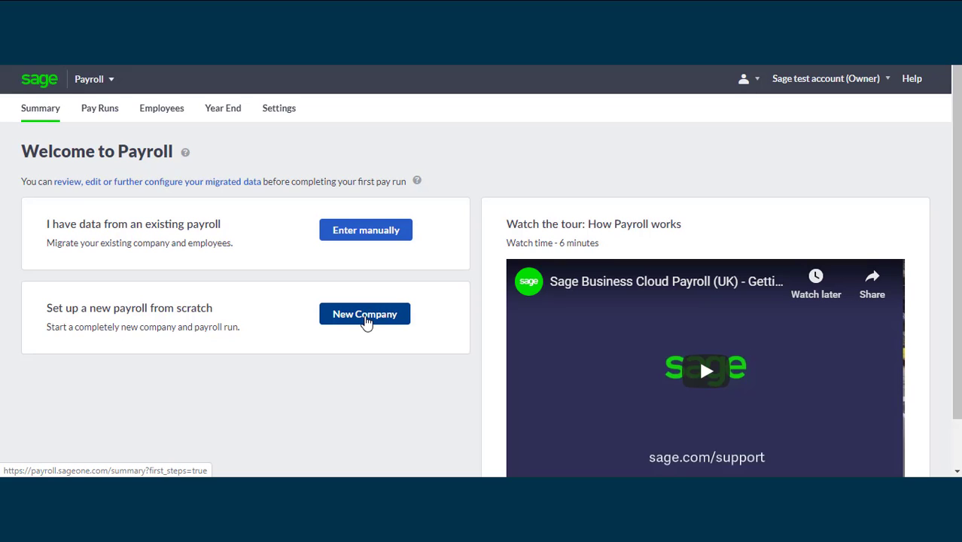
Create a new payroll company from scratch, up to the Payroll Summary page
{"action": "left_click", "coordinate": [367, 321]}
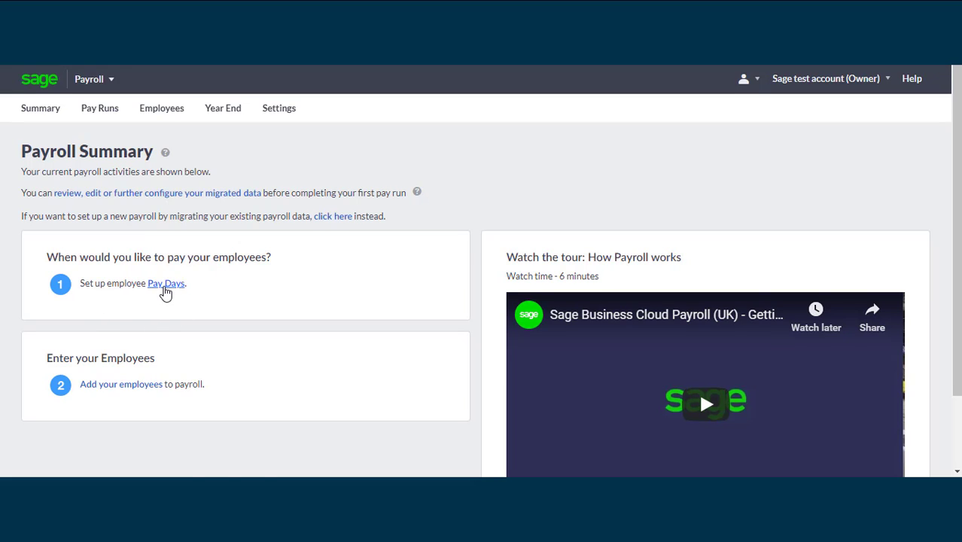
Reach Pay Day Calendar Settings from the Pay Days link and the payroll settings overview
{"action": "left_click", "coordinate": [166, 287]}
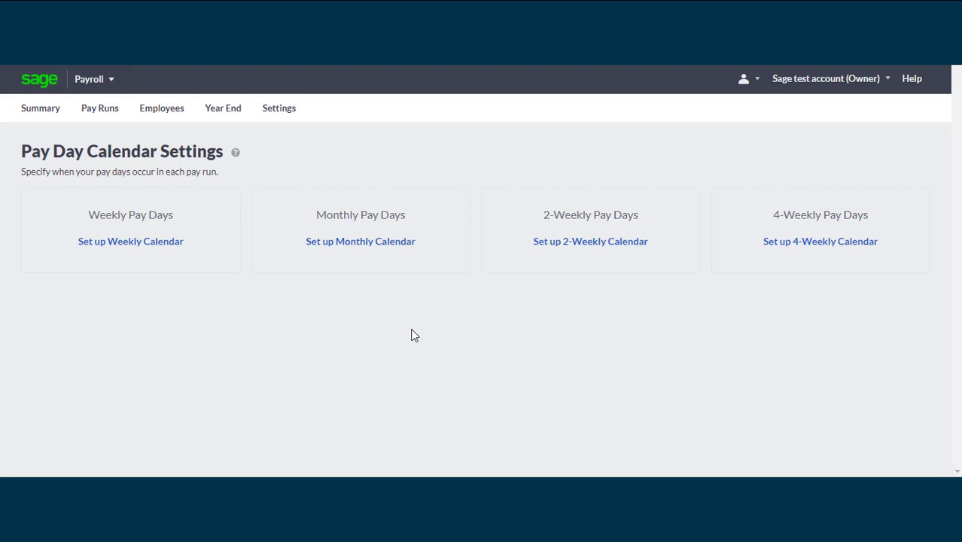
{"action": "left_click", "coordinate": [278, 109]}
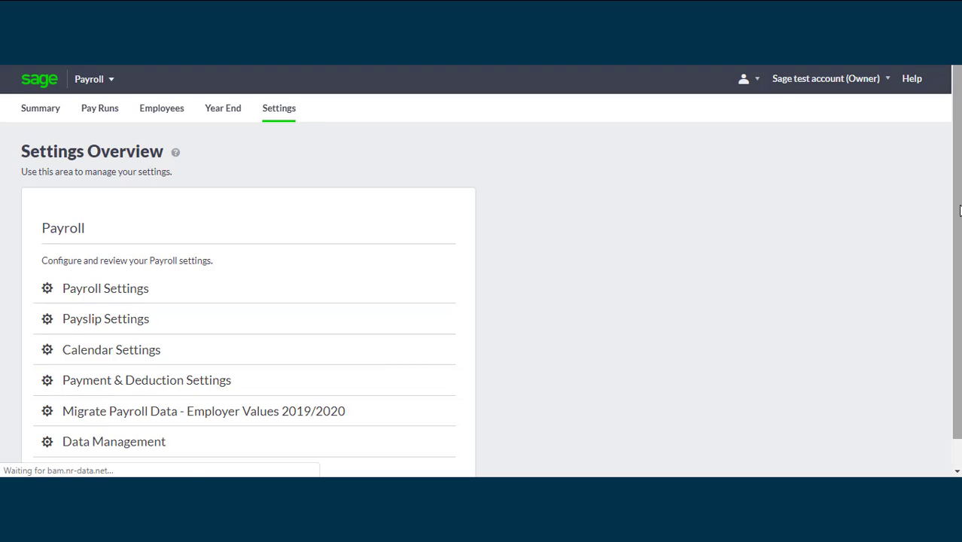
{"action": "left_click_drag", "start_coordinate": [959, 212], "coordinate": [959, 256]}
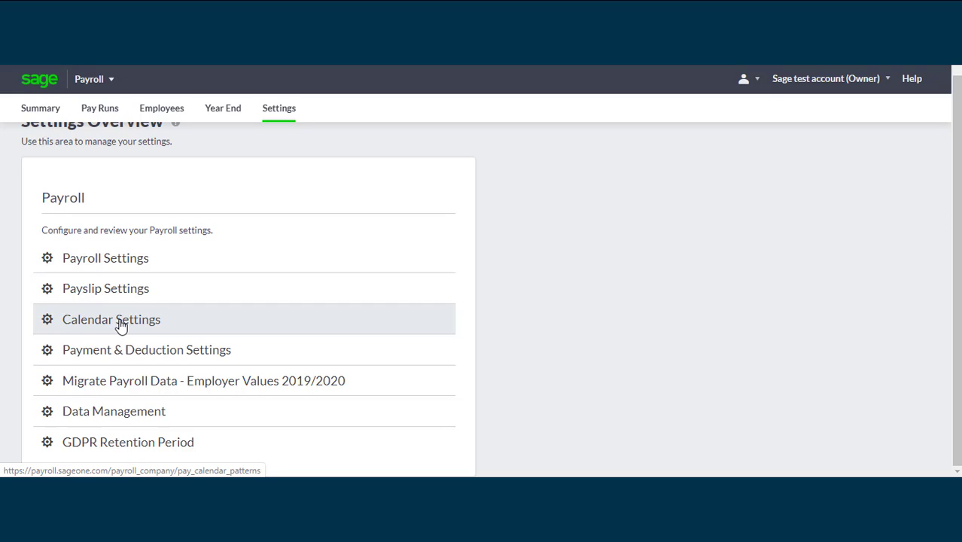
{"action": "left_click", "coordinate": [121, 325]}
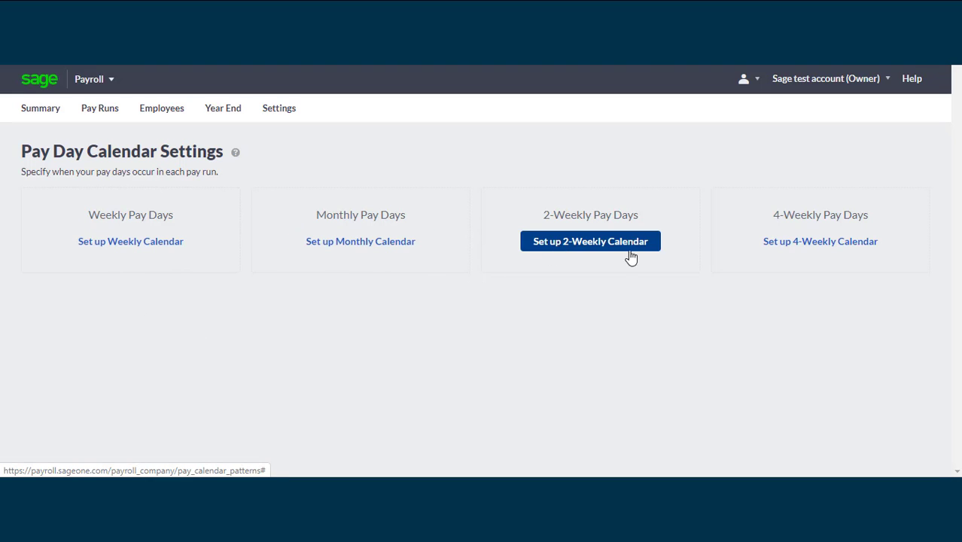
Start a monthly pay day calendar set to pay on the same day of each month
{"action": "left_click", "coordinate": [364, 246]}
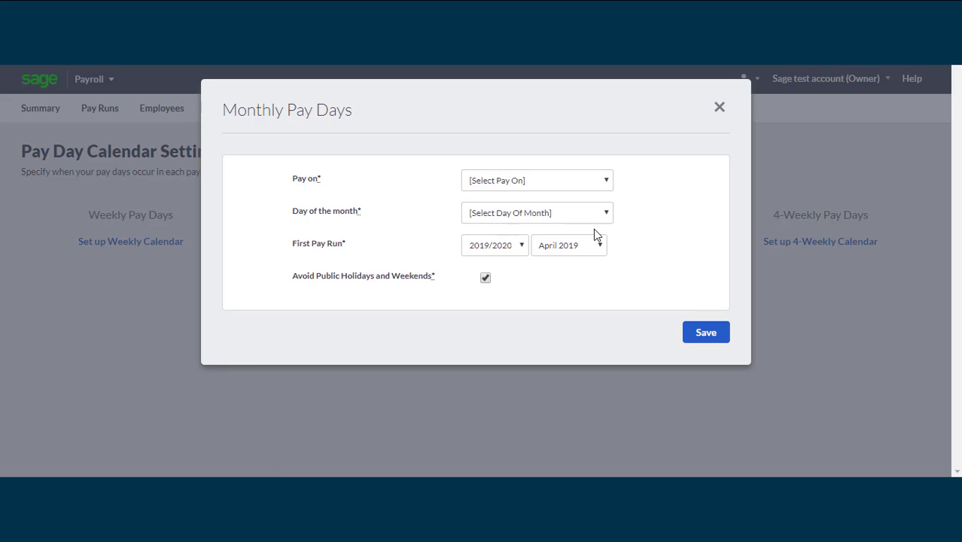
{"action": "left_click", "coordinate": [607, 185]}
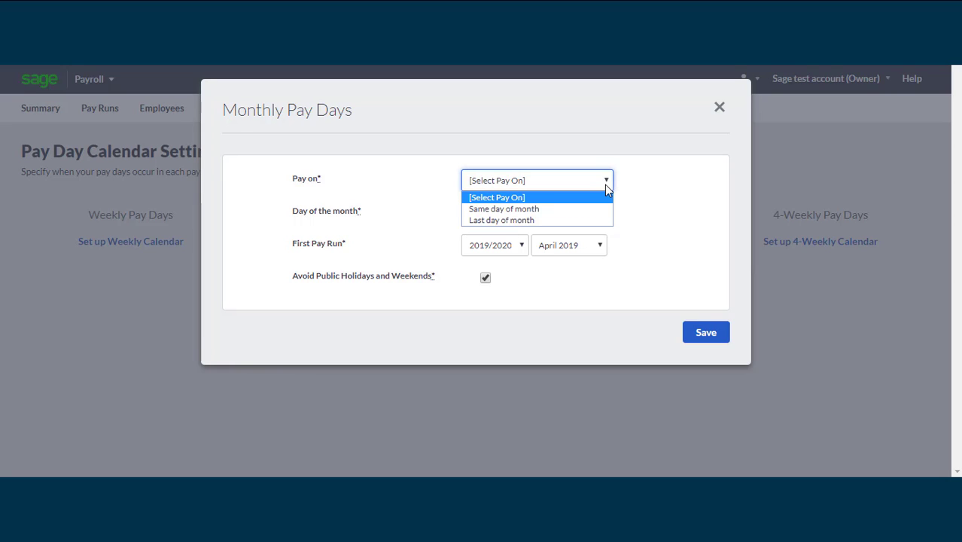
{"action": "left_click", "coordinate": [551, 211]}
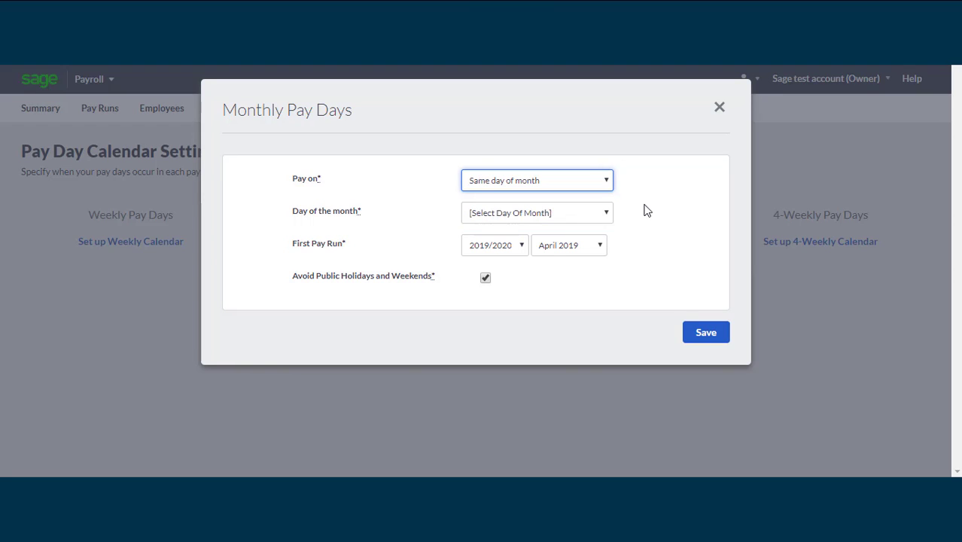
{"action": "left_click", "coordinate": [603, 214]}
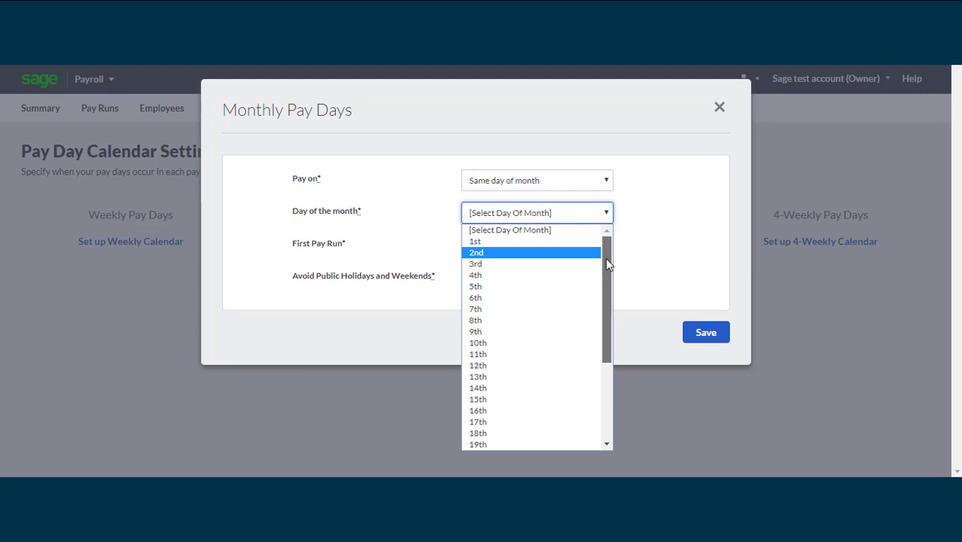
{"action": "mouse_move", "coordinate": [605, 257]}
{"action": "left_mouse_down"}
{"action": "mouse_move", "coordinate": [596, 347]}
{"action": "mouse_move", "coordinate": [610, 254]}
{"action": "left_mouse_up"}
{"action": "left_click", "coordinate": [608, 183]}
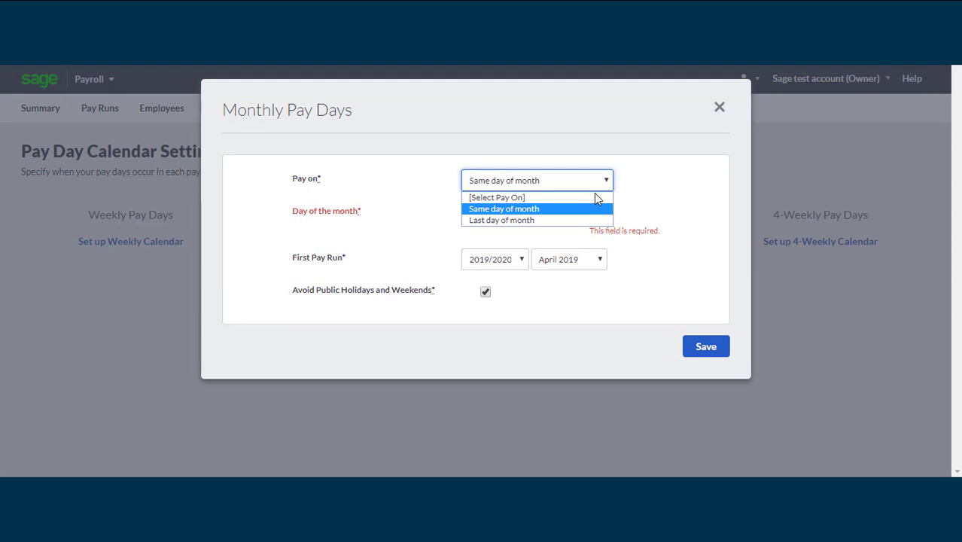
Pay on the last day of month, keeping Avoid Public Holidays and Weekends checked, and save
{"action": "left_click", "coordinate": [557, 222]}
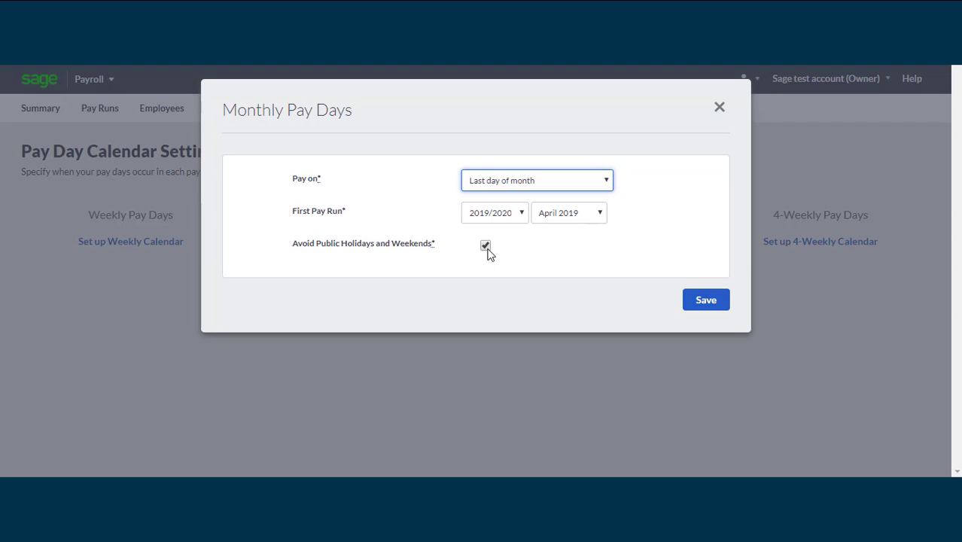
{"action": "left_click", "coordinate": [487, 249]}
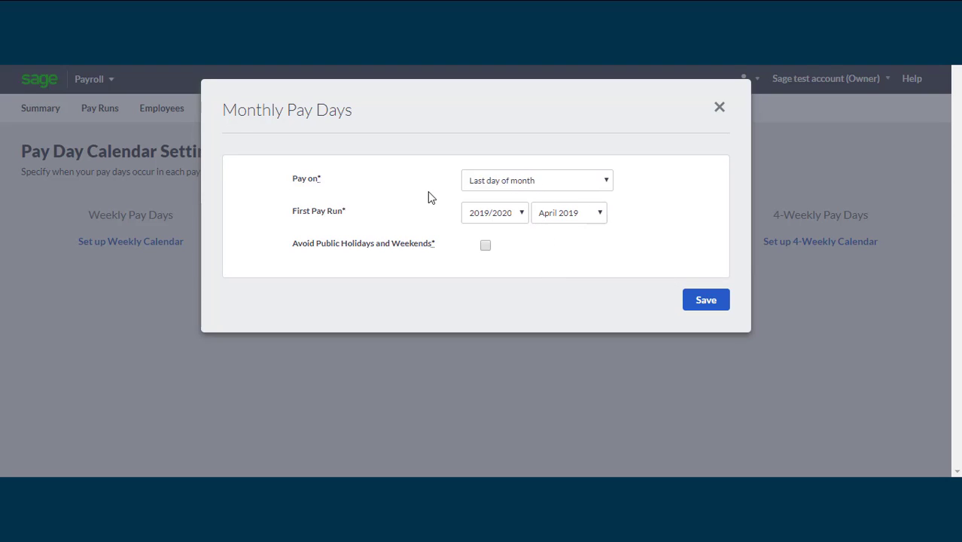
{"action": "left_click", "coordinate": [484, 246]}
{"action": "left_click", "coordinate": [704, 301]}
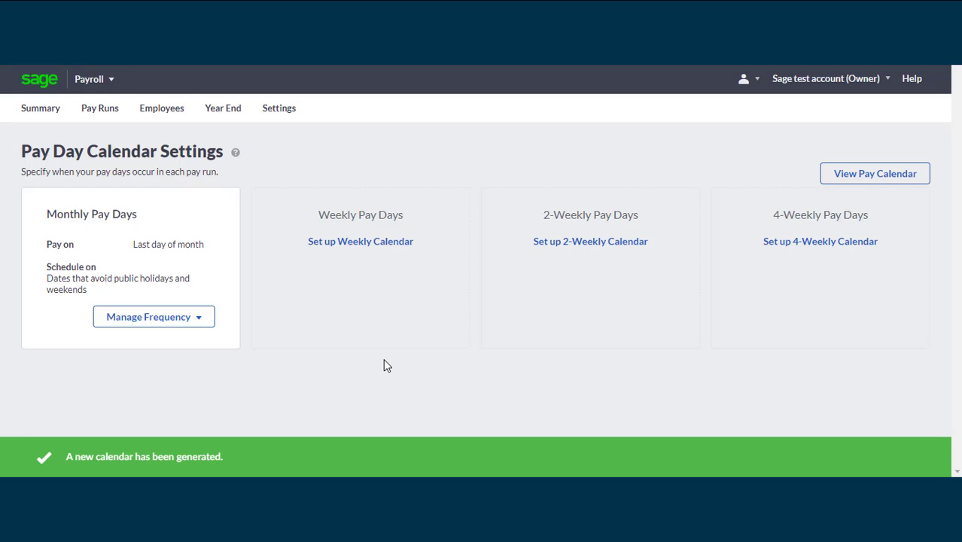
{"action": "left_click", "coordinate": [200, 319]}
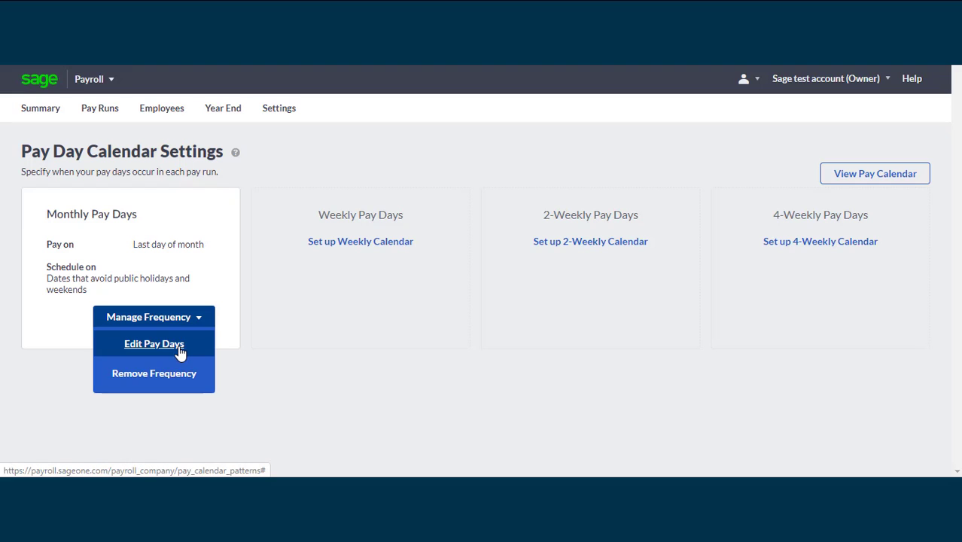
{"action": "left_click", "coordinate": [153, 344]}
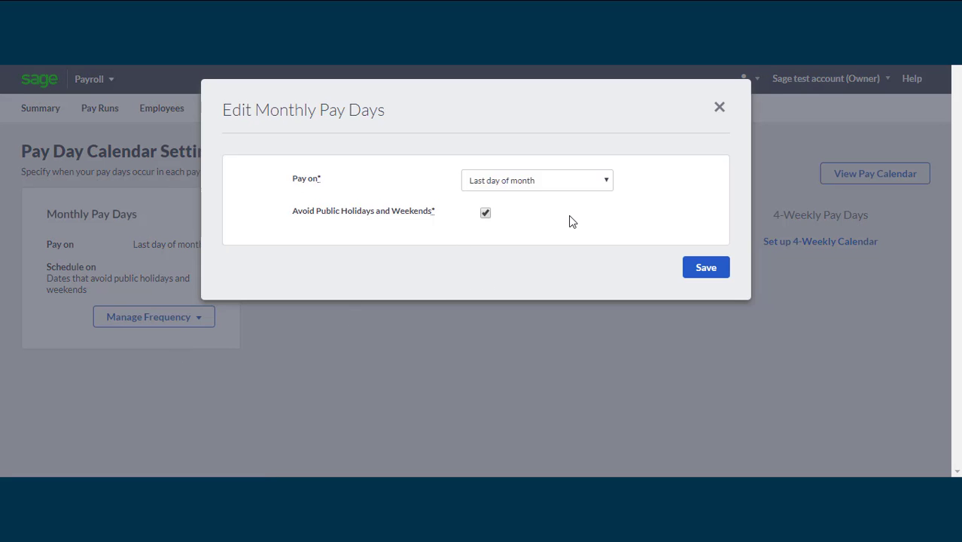
{"action": "left_click", "coordinate": [720, 108]}
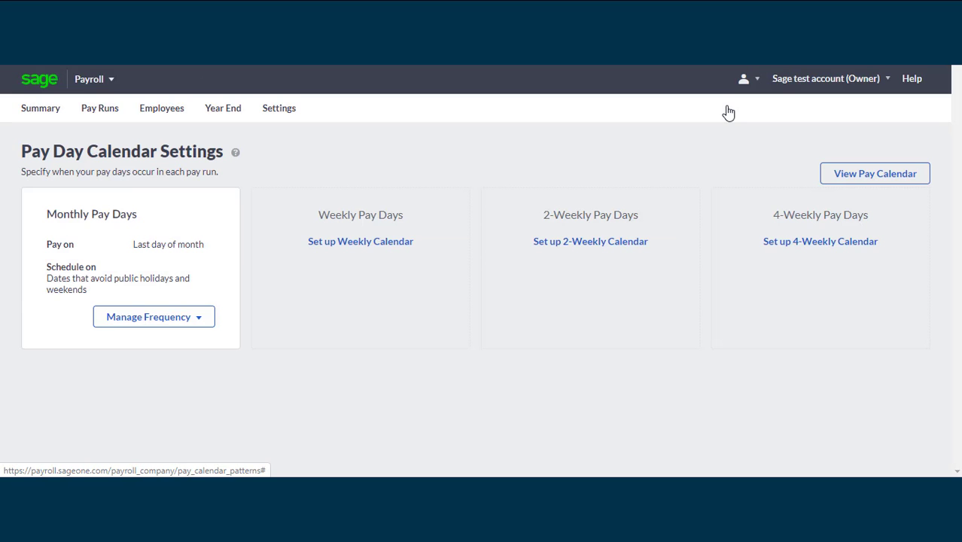
{"action": "left_click", "coordinate": [208, 325]}
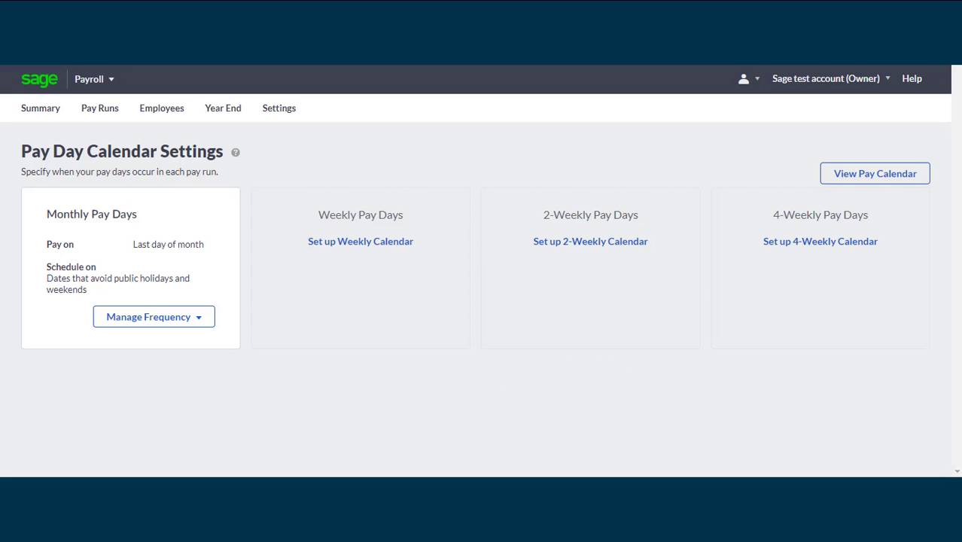
View the twelve monthly pay dates, 30 Apr 2019 through 31 Mar 2020
{"action": "left_click", "coordinate": [874, 181]}
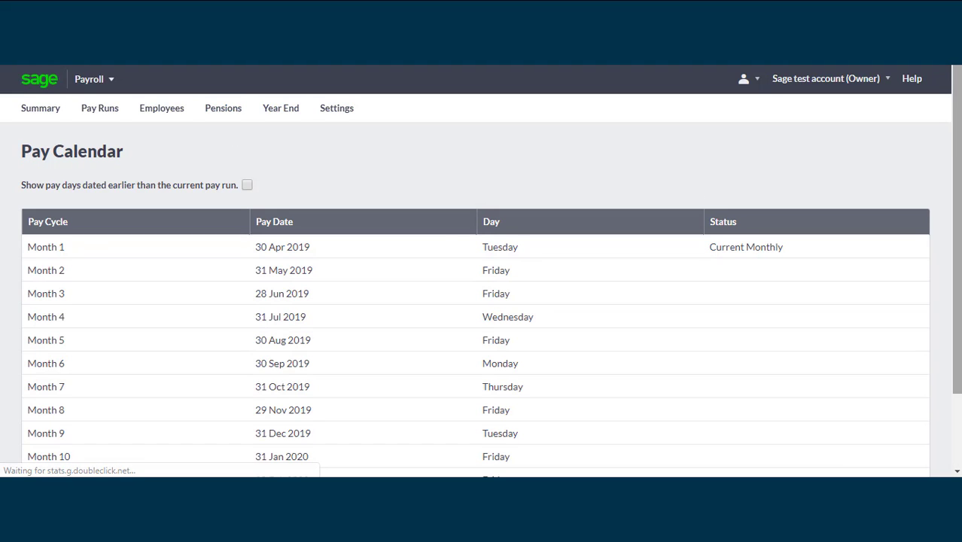
{"action": "left_click_drag", "start_coordinate": [957, 141], "coordinate": [959, 217]}
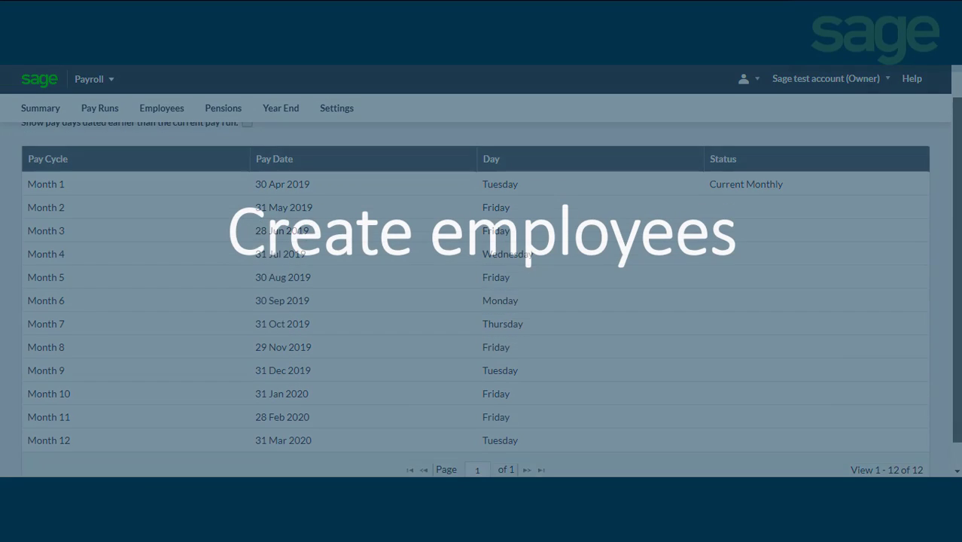
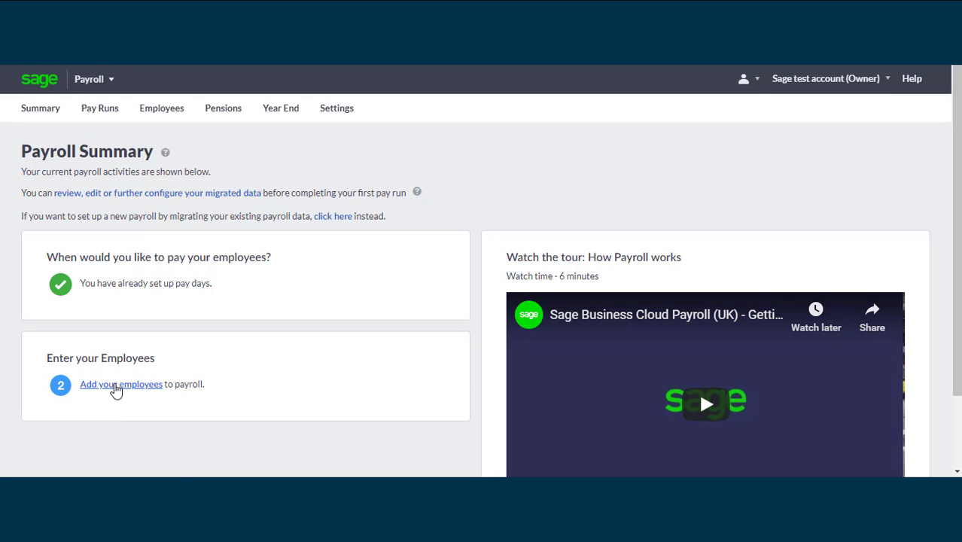
Open a blank New Employee form from the 'Add your employees' link
{"action": "left_click", "coordinate": [119, 387]}
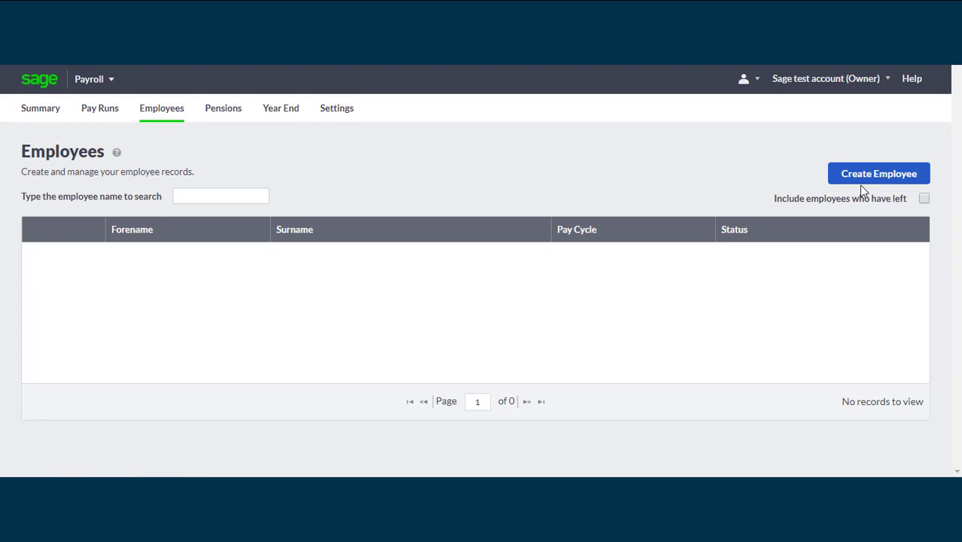
{"action": "left_click", "coordinate": [880, 181]}
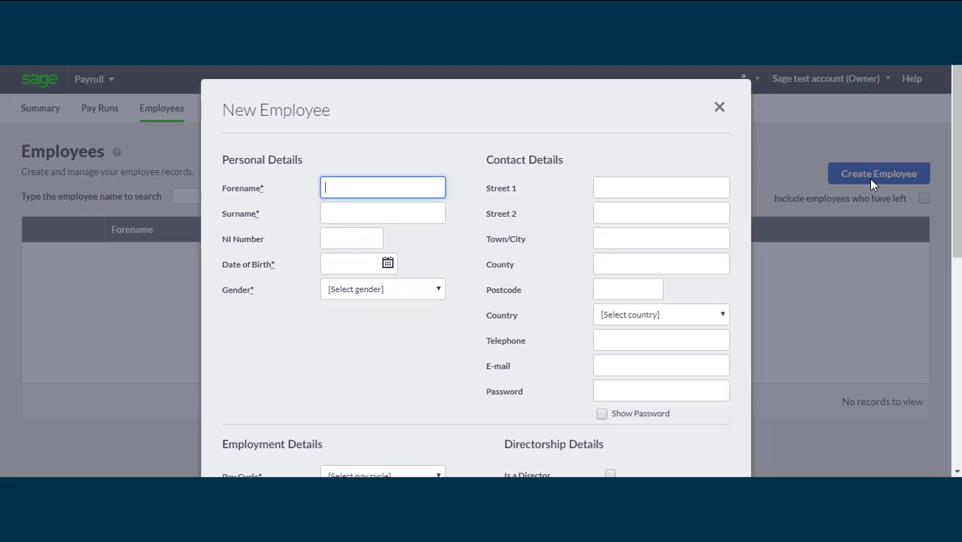
Scroll the New Employee form and move to the NI Number field
{"action": "left_click_drag", "start_coordinate": [954, 159], "coordinate": [954, 139]}
{"action": "left_click", "coordinate": [365, 241]}
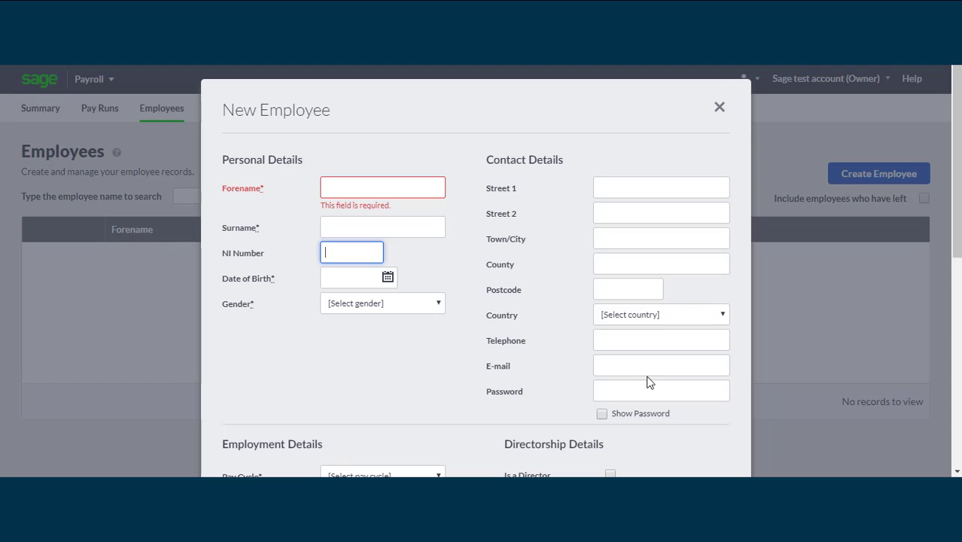
Scroll down to the Employment and Previous Tax Details sections of the form
{"action": "left_click_drag", "start_coordinate": [957, 198], "coordinate": [944, 344]}
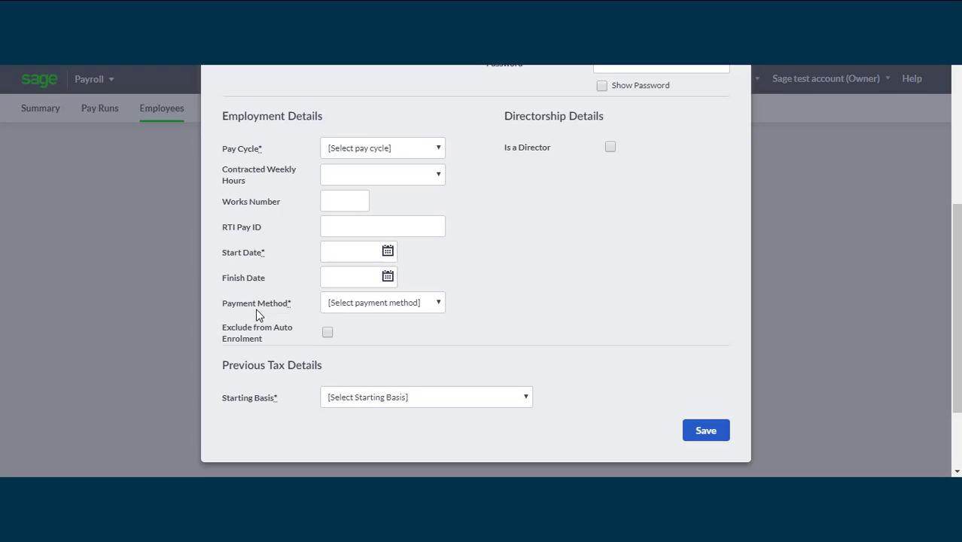
Set the payment method to Bank Transfer and mark the employee as a director
{"action": "left_click", "coordinate": [368, 304]}
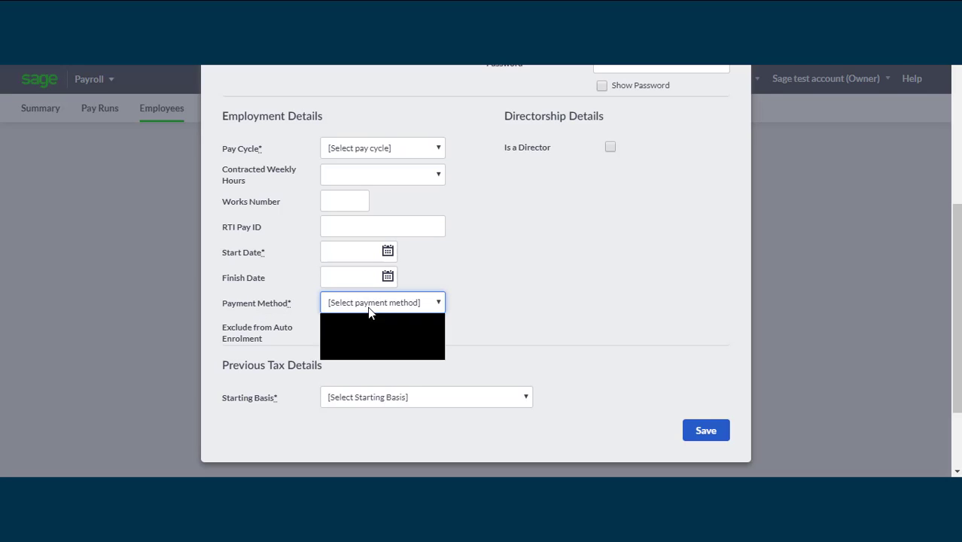
{"action": "left_click", "coordinate": [359, 353]}
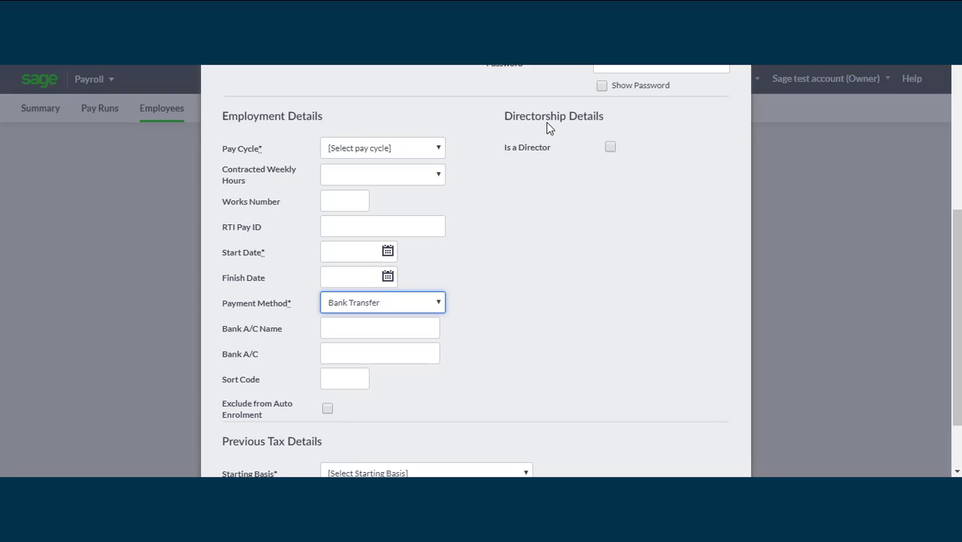
{"action": "left_click", "coordinate": [610, 148]}
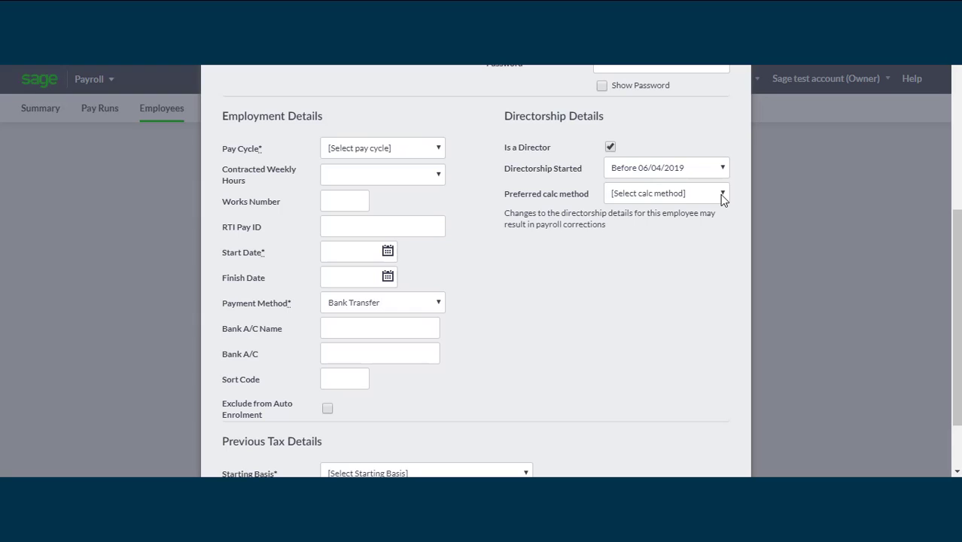
Set the new employee's starting basis to the P46 declaration
{"action": "left_click_drag", "start_coordinate": [957, 301], "coordinate": [956, 342]}
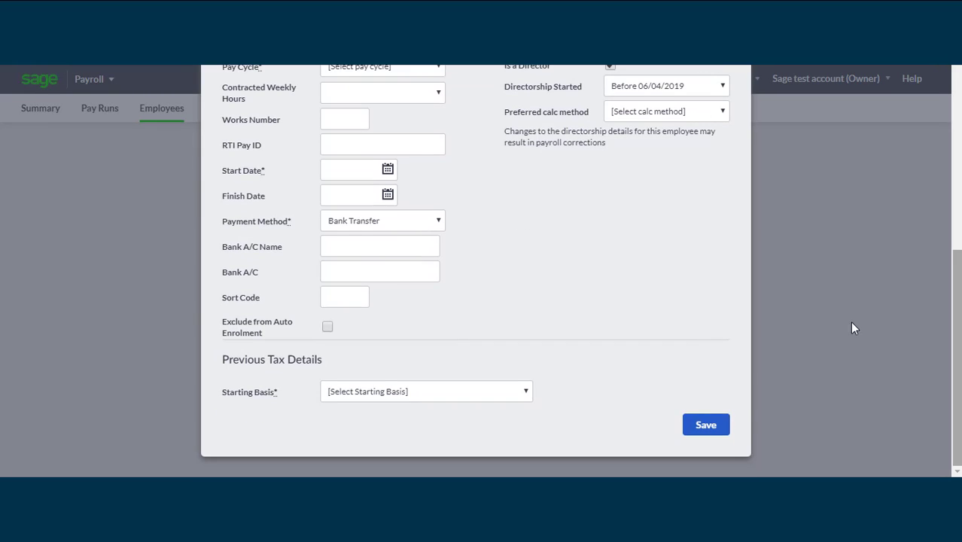
{"action": "left_click", "coordinate": [525, 393]}
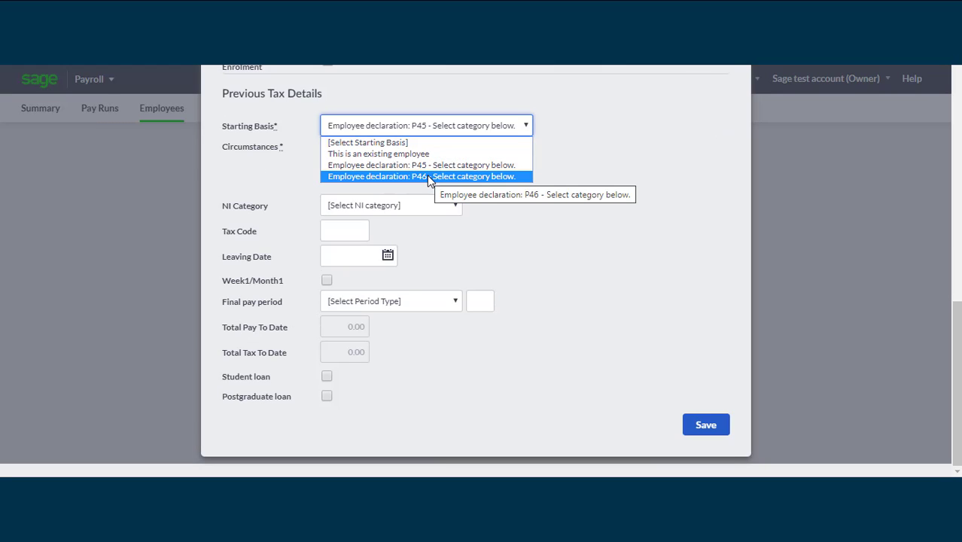
{"action": "left_click", "coordinate": [423, 177]}
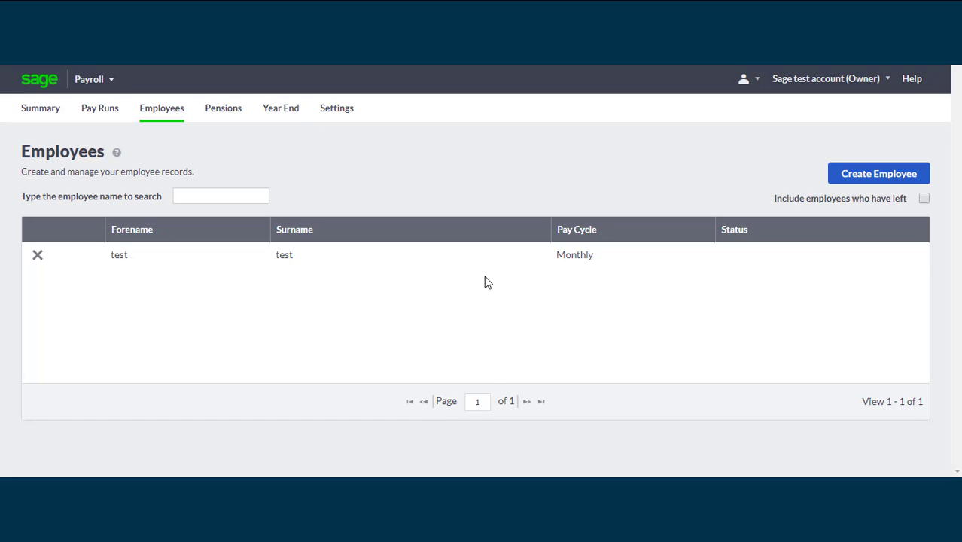
Change the test employee's surname to 1 and save the record
{"action": "left_click", "coordinate": [377, 262]}
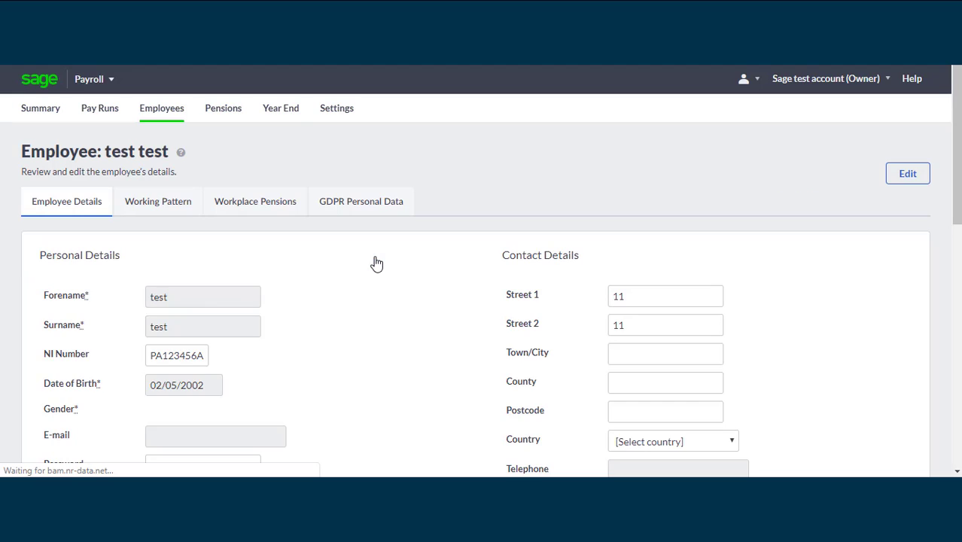
{"action": "left_click", "coordinate": [908, 176]}
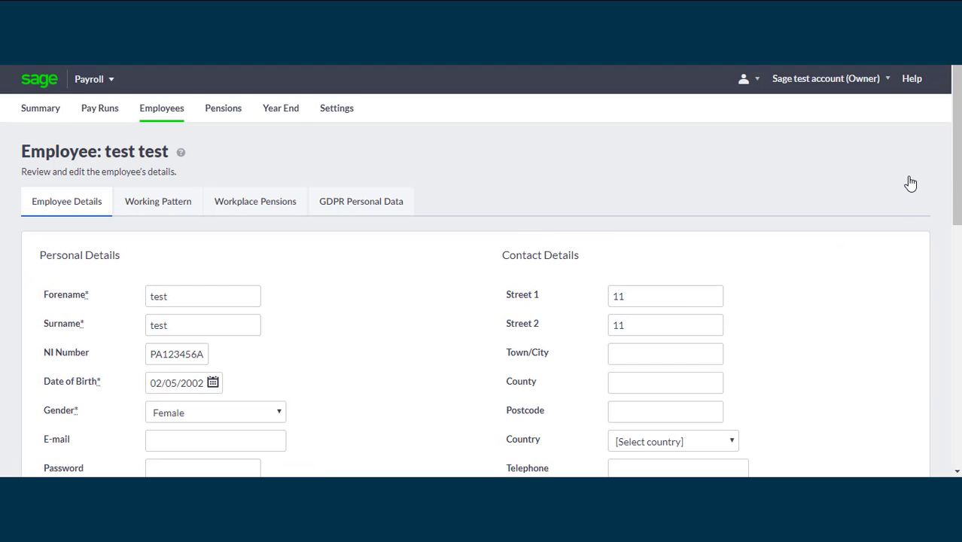
{"action": "double_click", "coordinate": [191, 324]}
{"action": "key", "text": "BackSpace"}
{"action": "type", "text": "1"}
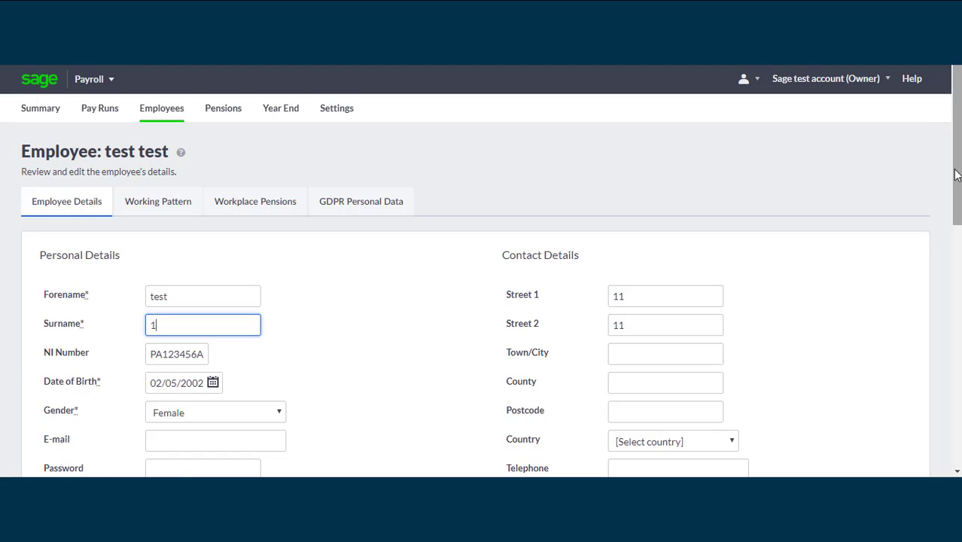
{"action": "left_click_drag", "start_coordinate": [956, 174], "coordinate": [953, 408]}
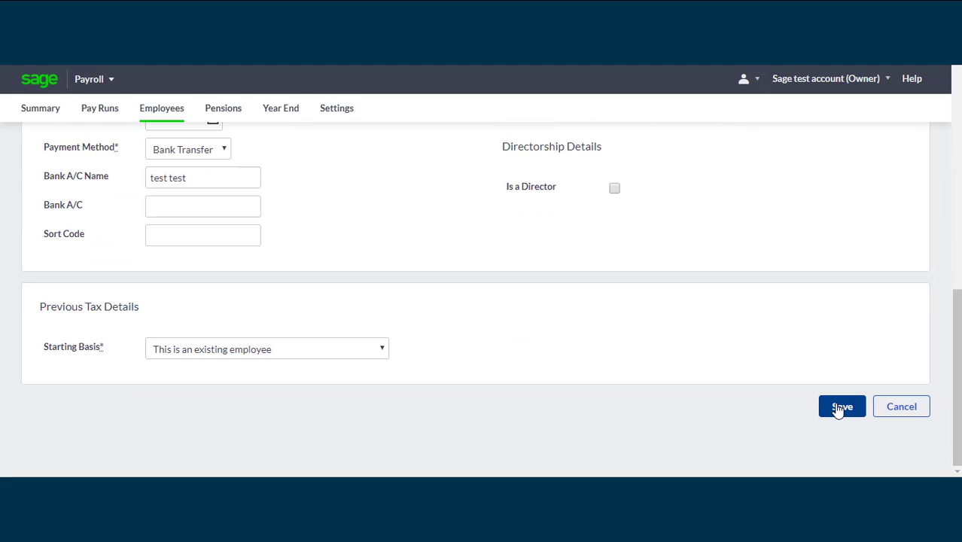
{"action": "left_click", "coordinate": [839, 407]}
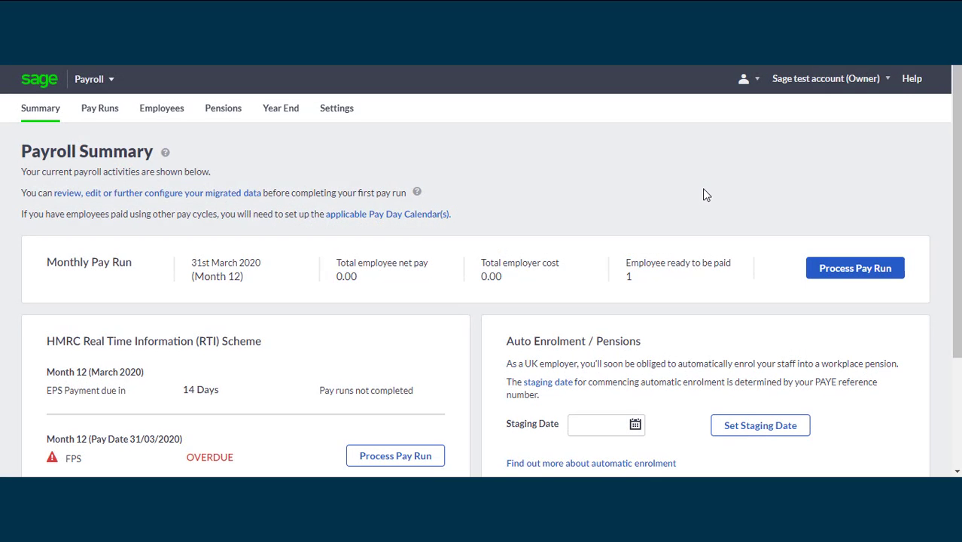
Go from the Payroll Summary to the Settings overview
{"action": "left_click", "coordinate": [340, 117]}
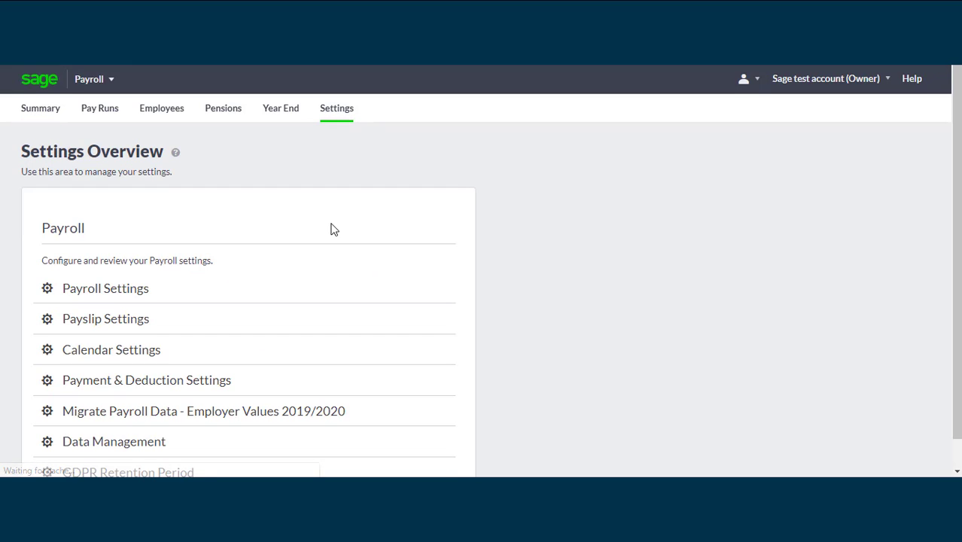
Open Payroll Settings, showing Monthly HMRC reporting and Cheque payment
{"action": "left_click", "coordinate": [105, 295]}
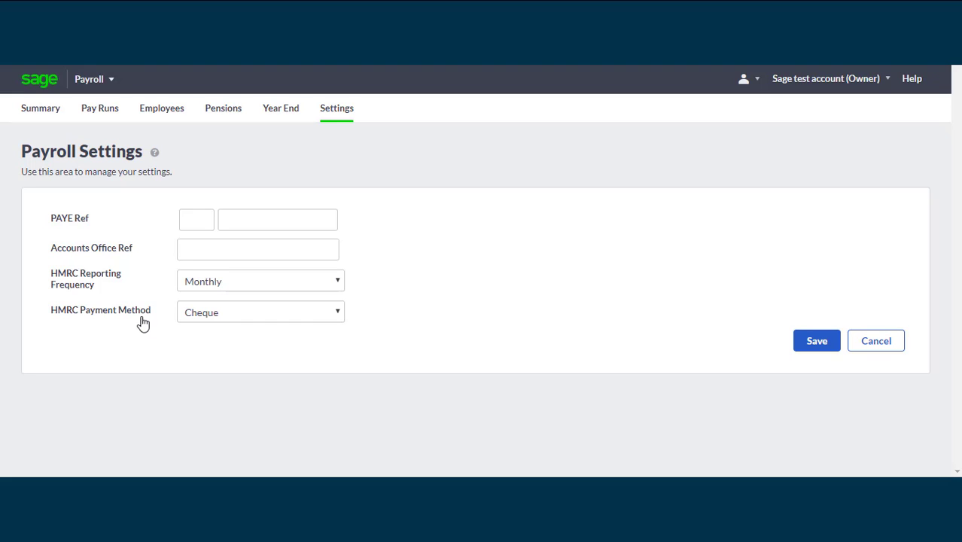
Review the HMRC payment method options and leave it on Cheque
{"action": "left_click", "coordinate": [237, 318]}
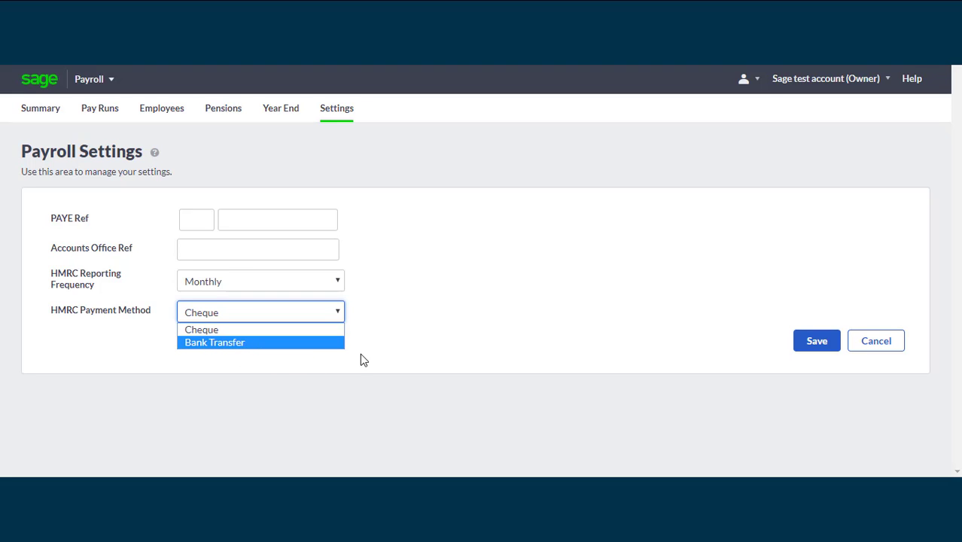
{"action": "left_click", "coordinate": [456, 327]}
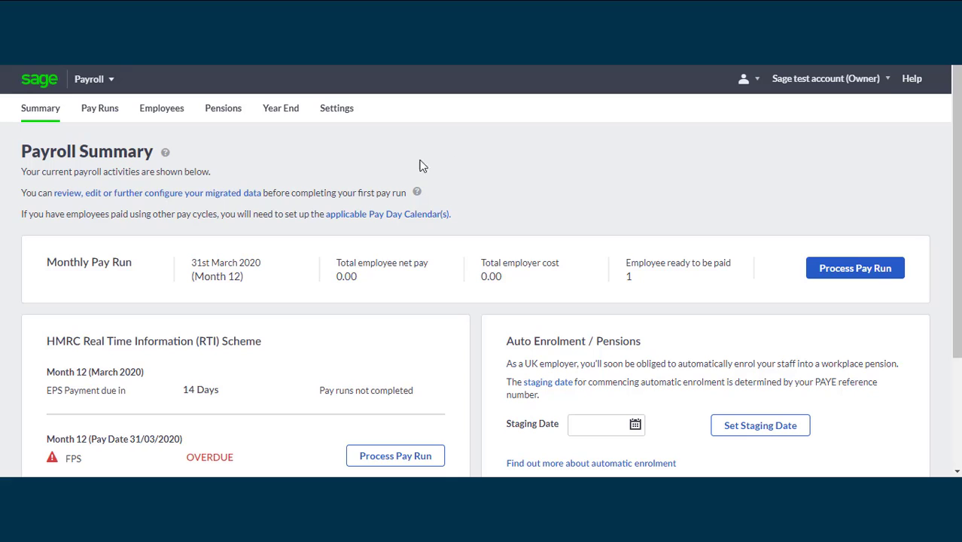
Open Payment & Deduction Settings from the Settings overview
{"action": "left_click", "coordinate": [346, 117]}
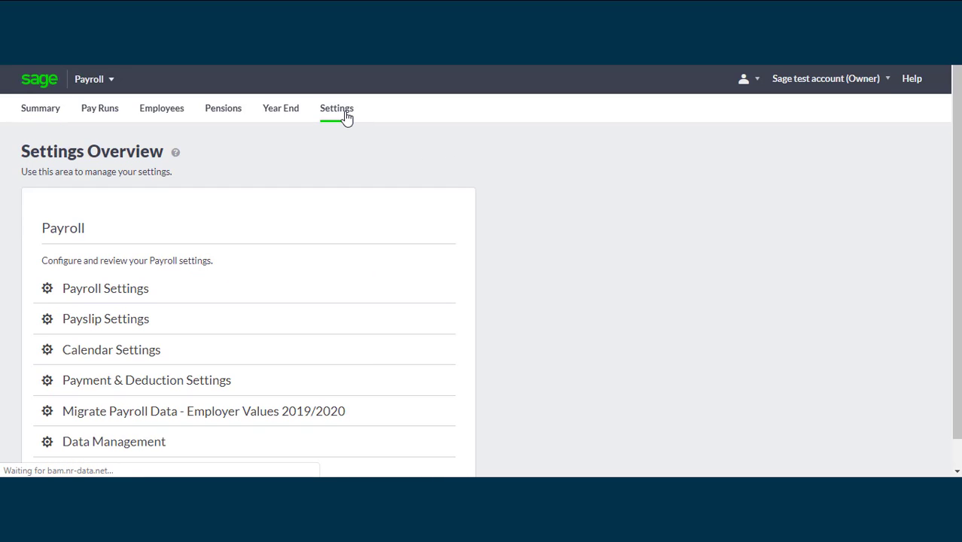
{"action": "left_click", "coordinate": [123, 387]}
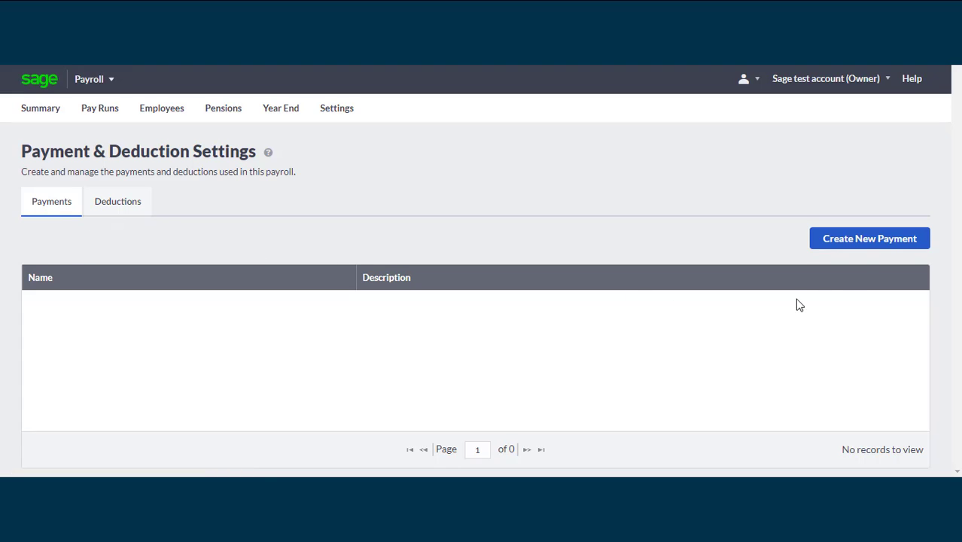
Start a new payment and look through the Payment Category and Payment Type options without choosing any
{"action": "left_click", "coordinate": [876, 239]}
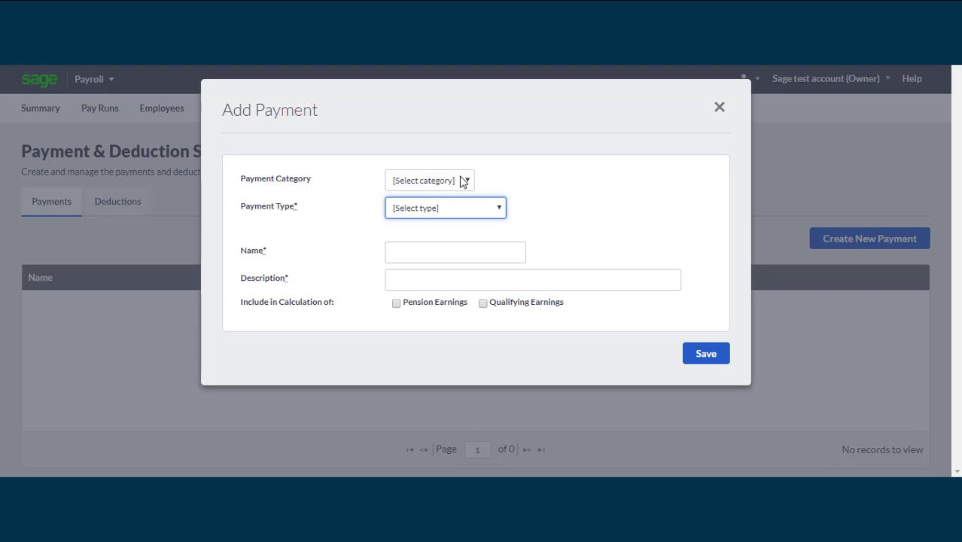
{"action": "left_click", "coordinate": [463, 181]}
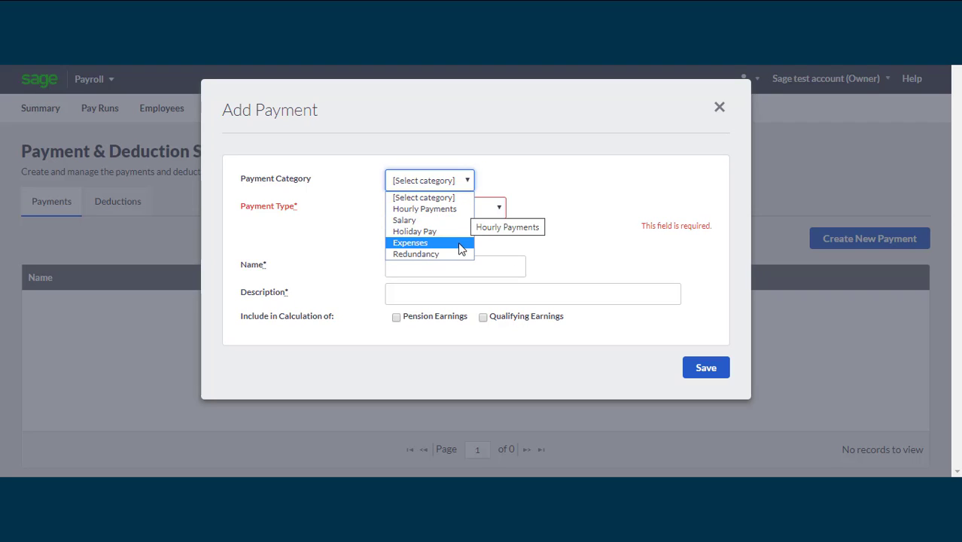
{"action": "left_click", "coordinate": [466, 179]}
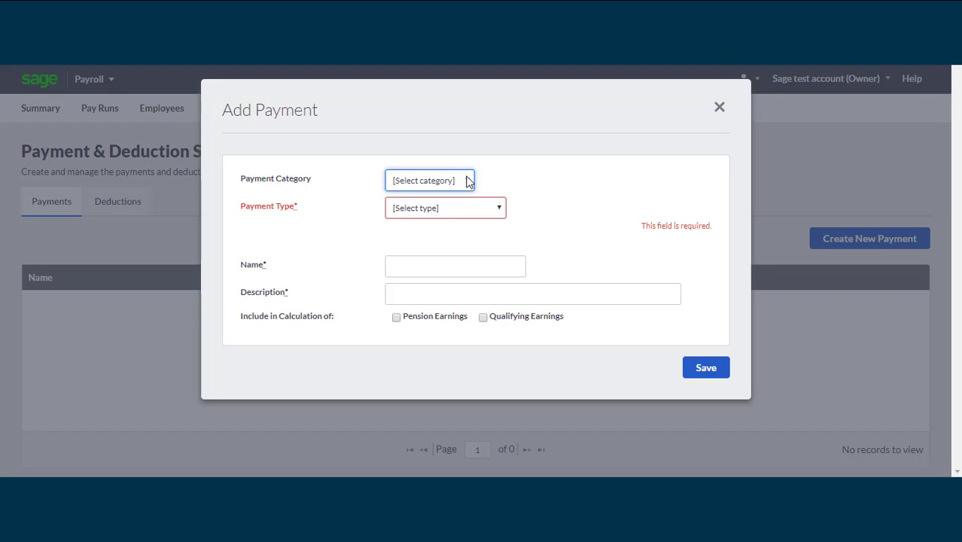
{"action": "left_click", "coordinate": [497, 210]}
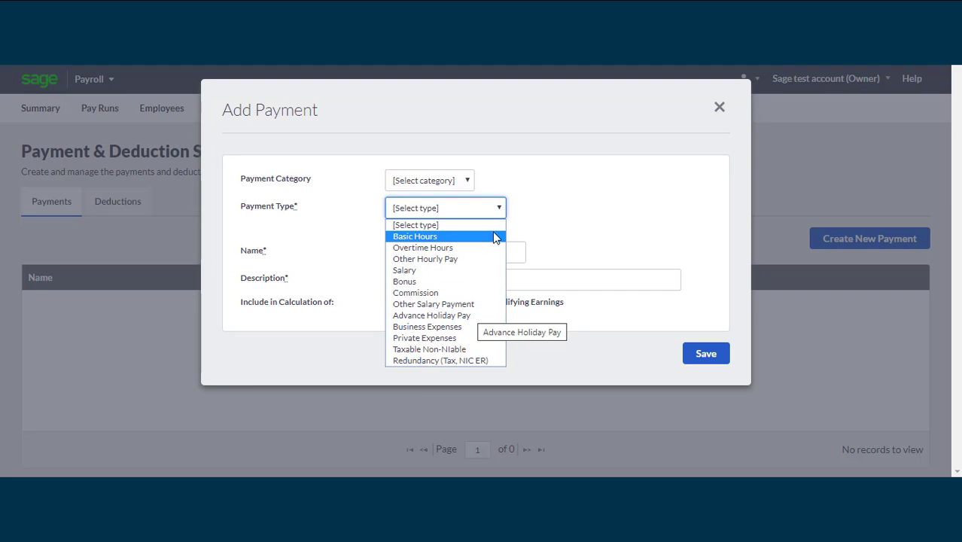
{"action": "left_click", "coordinate": [501, 210]}
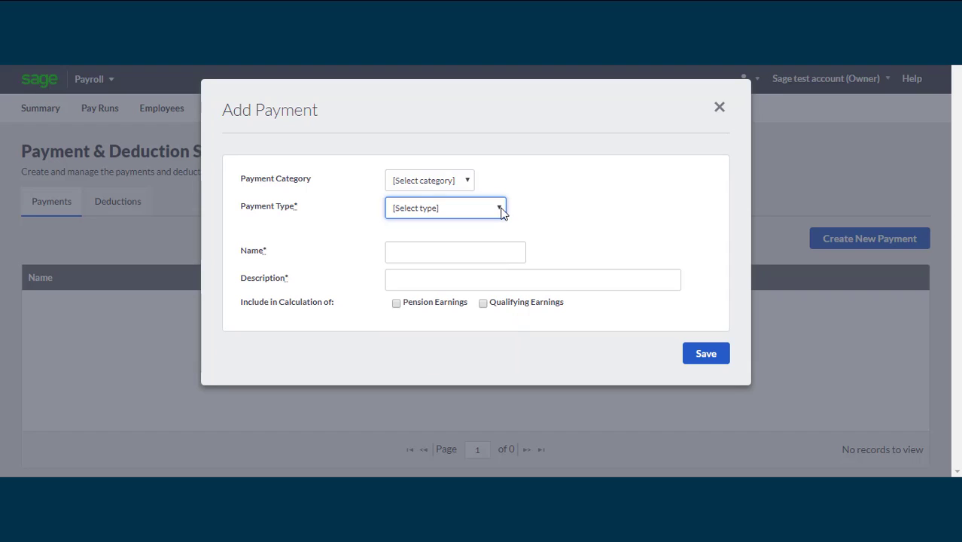
Begin entering the payment name in the Add Payment form
{"action": "left_click", "coordinate": [459, 254]}
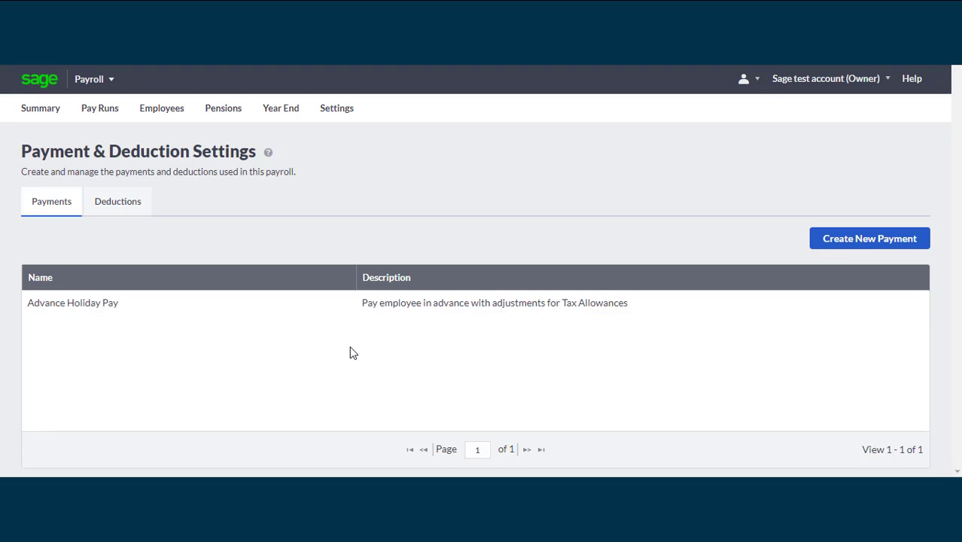
{"action": "left_click", "coordinate": [360, 305]}
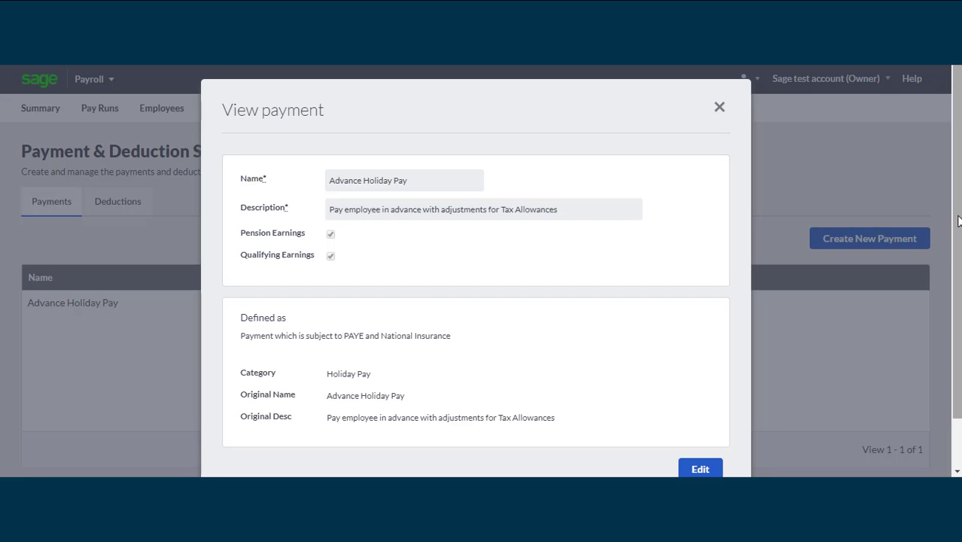
{"action": "left_click_drag", "start_coordinate": [958, 219], "coordinate": [958, 273]}
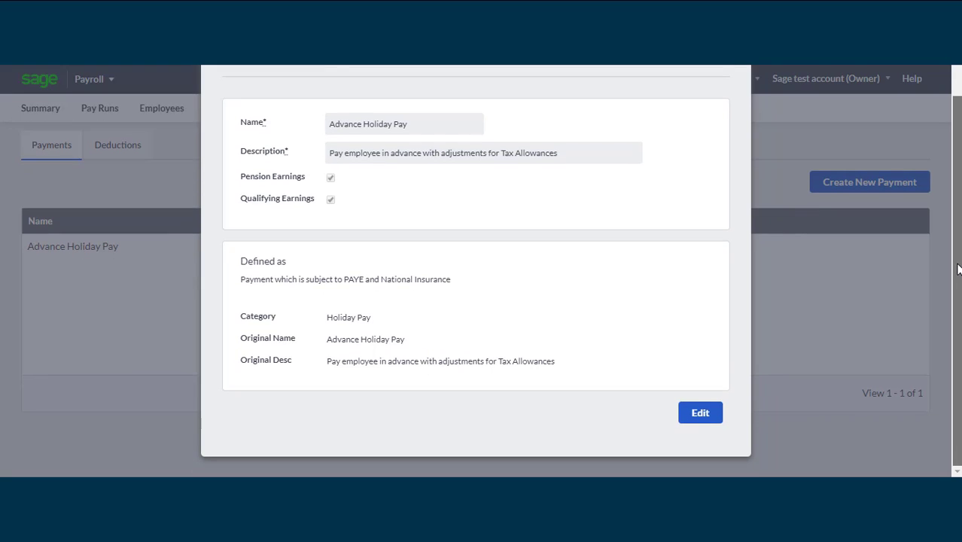
{"action": "left_click", "coordinate": [700, 414]}
{"action": "scroll", "coordinate": [959, 380], "scroll_direction": "up", "scroll_amount": 1}
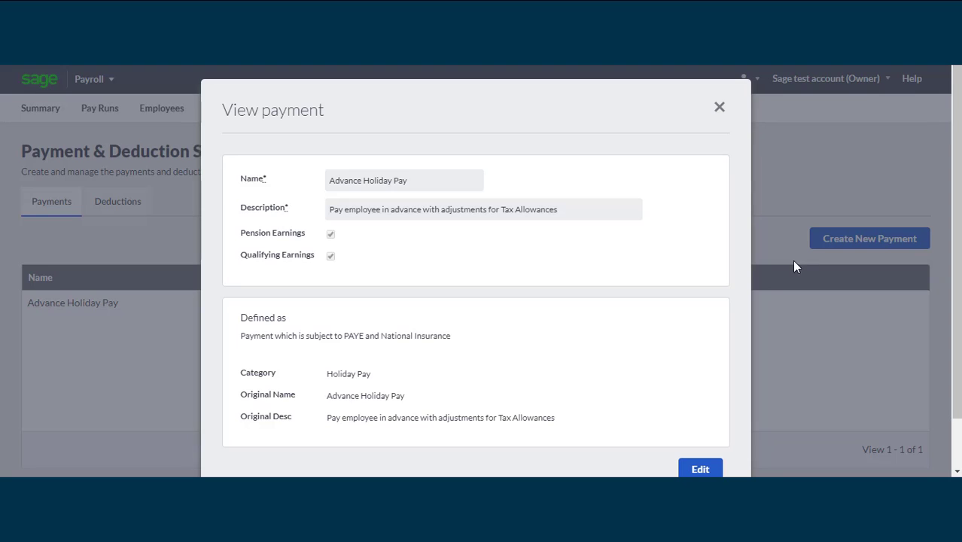
{"action": "left_click", "coordinate": [718, 109]}
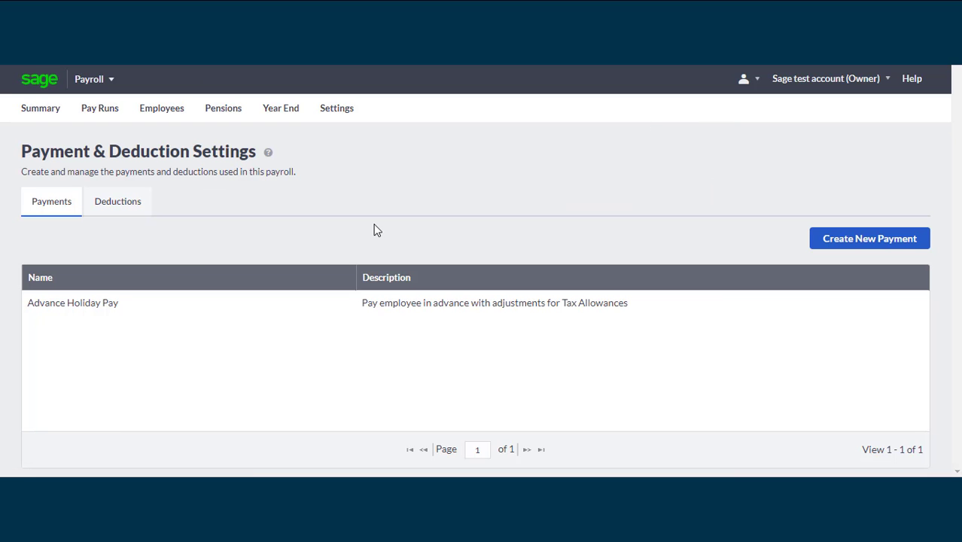
{"action": "left_click", "coordinate": [131, 197]}
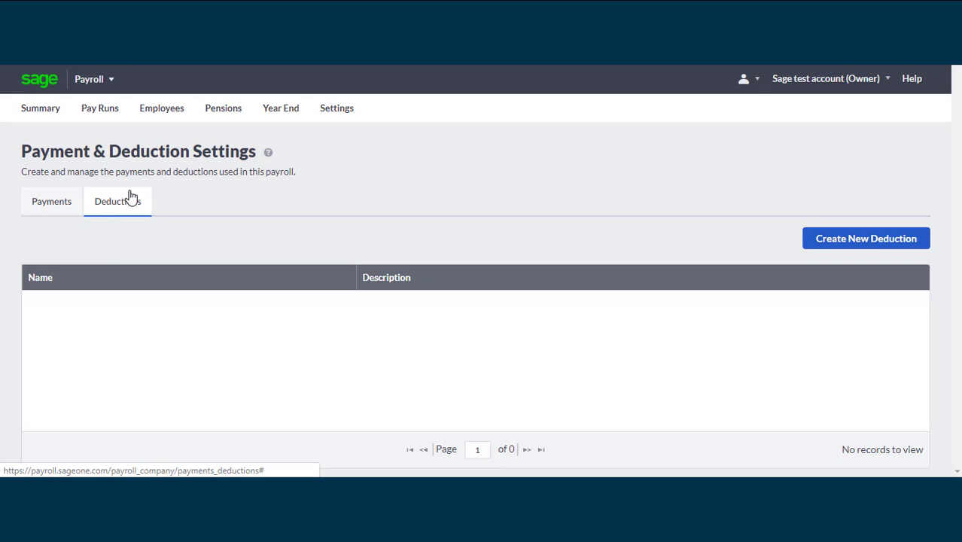
{"action": "left_click", "coordinate": [867, 240]}
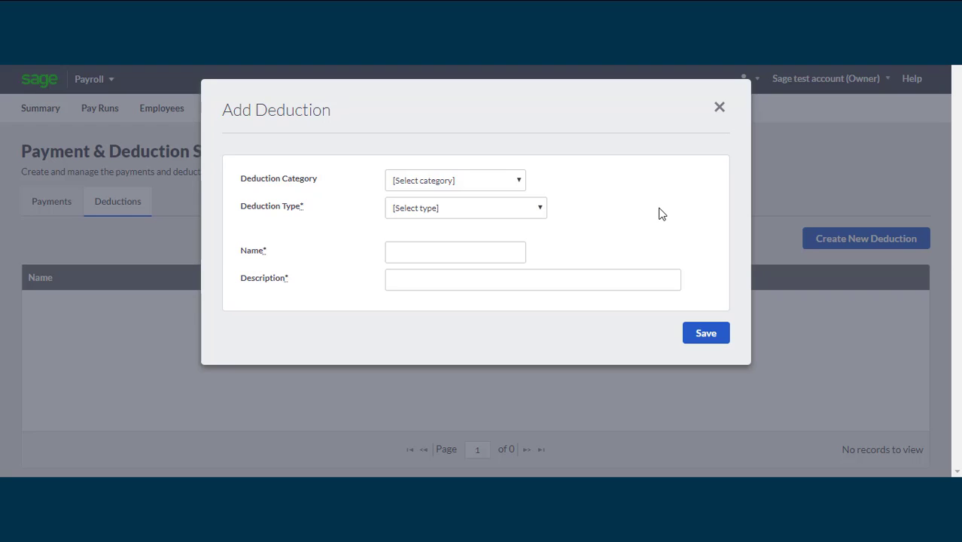
{"action": "left_click", "coordinate": [513, 185]}
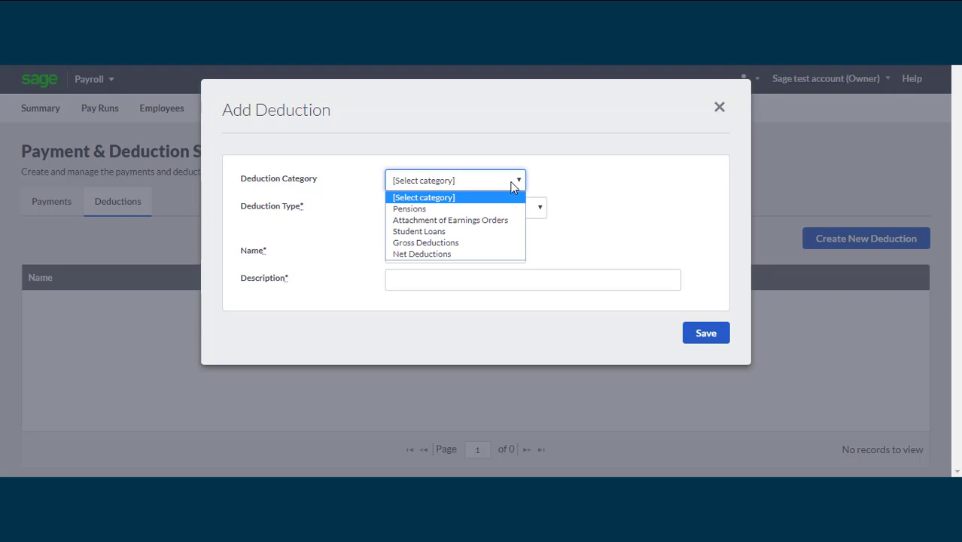
{"action": "left_click", "coordinate": [512, 184]}
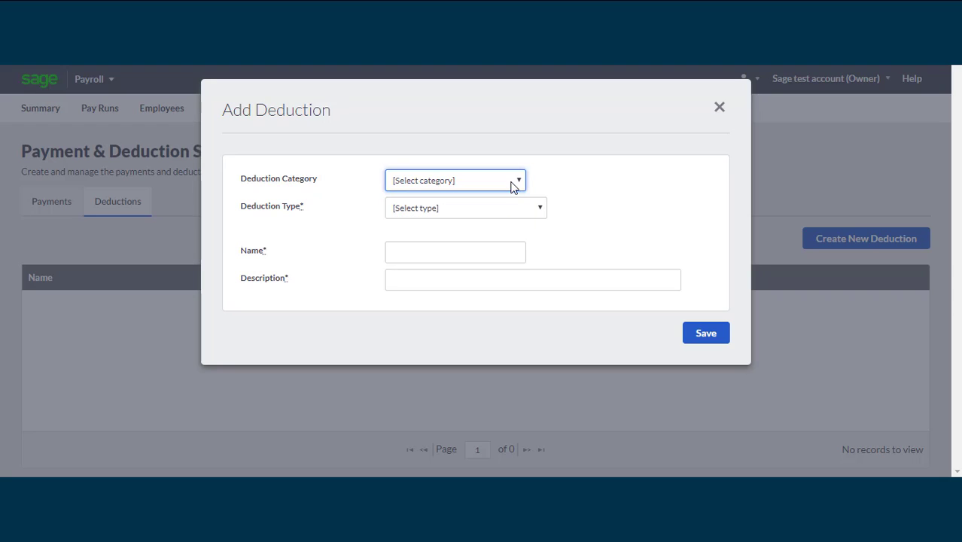
{"action": "left_click", "coordinate": [540, 211]}
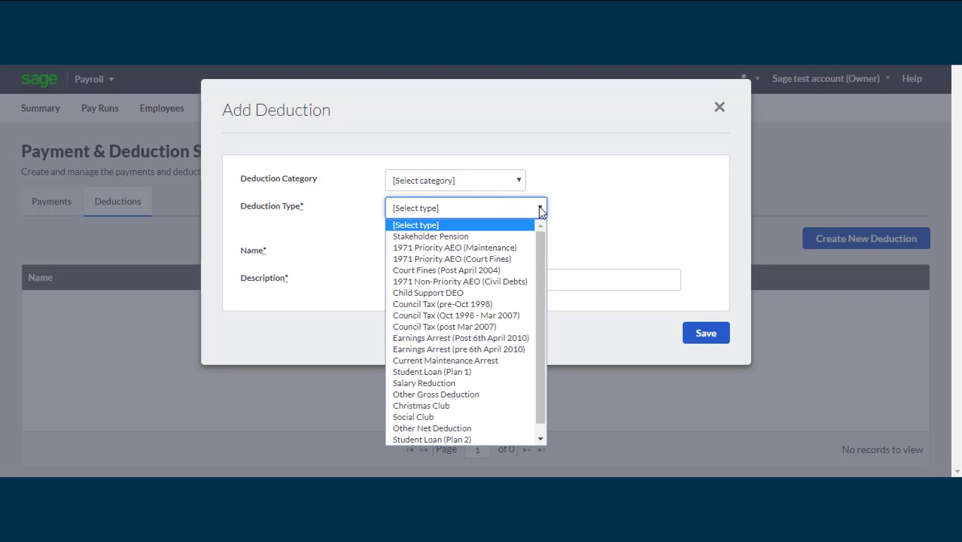
{"action": "left_click", "coordinate": [540, 211]}
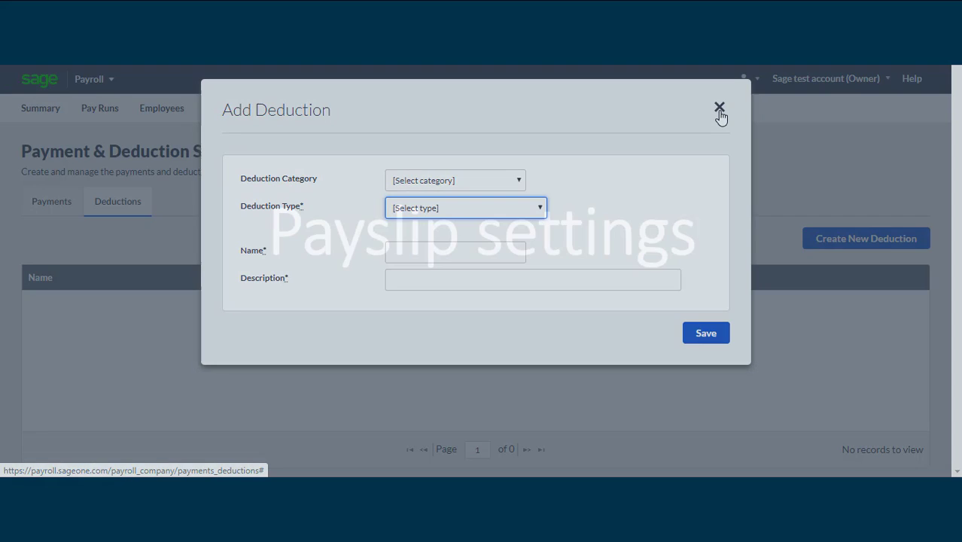
Close the Add Deduction form without saving and go to the Settings overview
{"action": "left_click", "coordinate": [718, 108]}
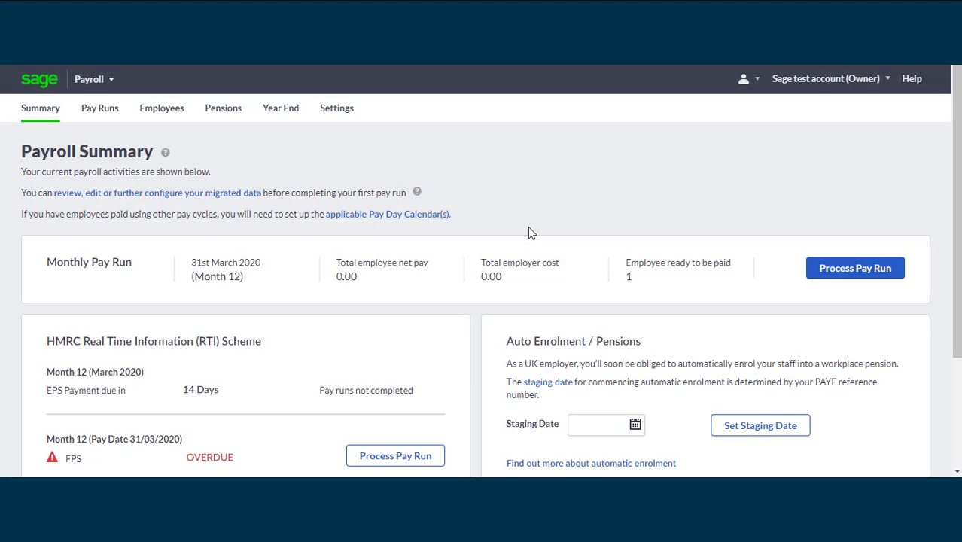
{"action": "left_click", "coordinate": [337, 109]}
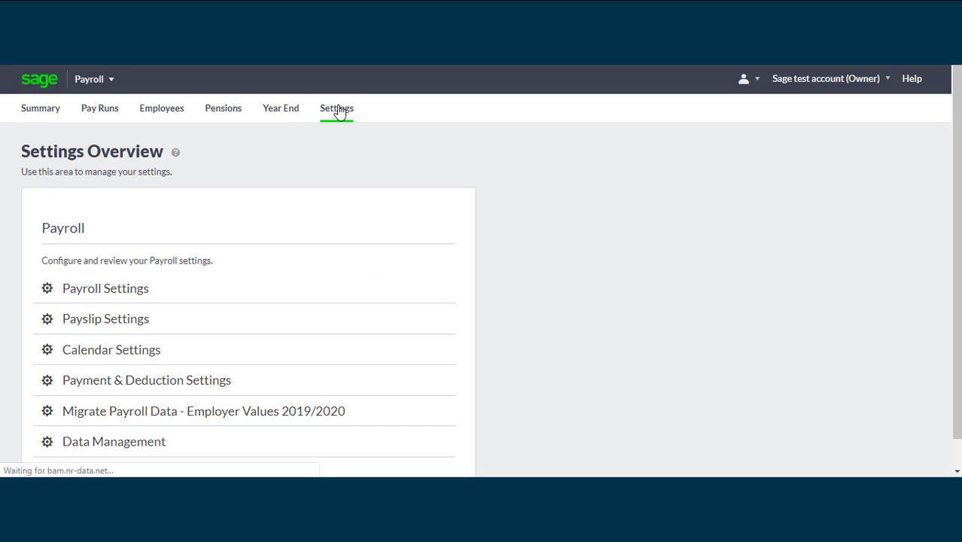
In Payslip Settings, preview the green, second and plain third payslip template layouts
{"action": "left_click", "coordinate": [104, 322]}
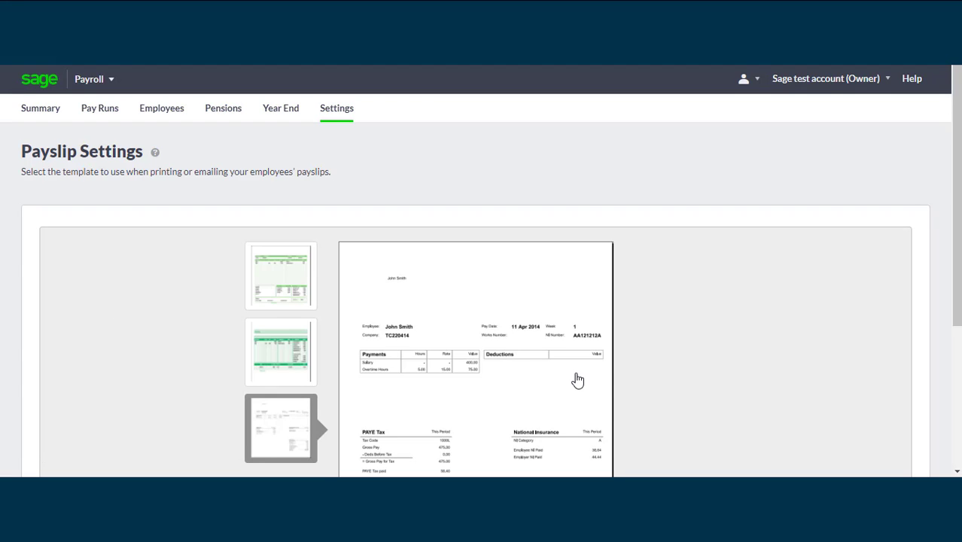
{"action": "scroll", "coordinate": [955, 240], "scroll_direction": "down", "scroll_amount": 3}
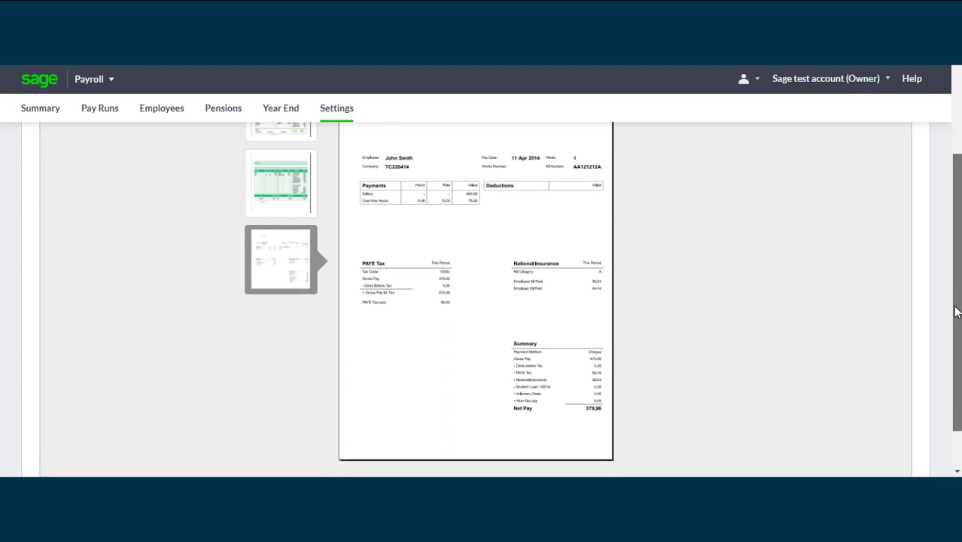
{"action": "scroll", "coordinate": [481, 301], "scroll_direction": "up", "scroll_amount": 3}
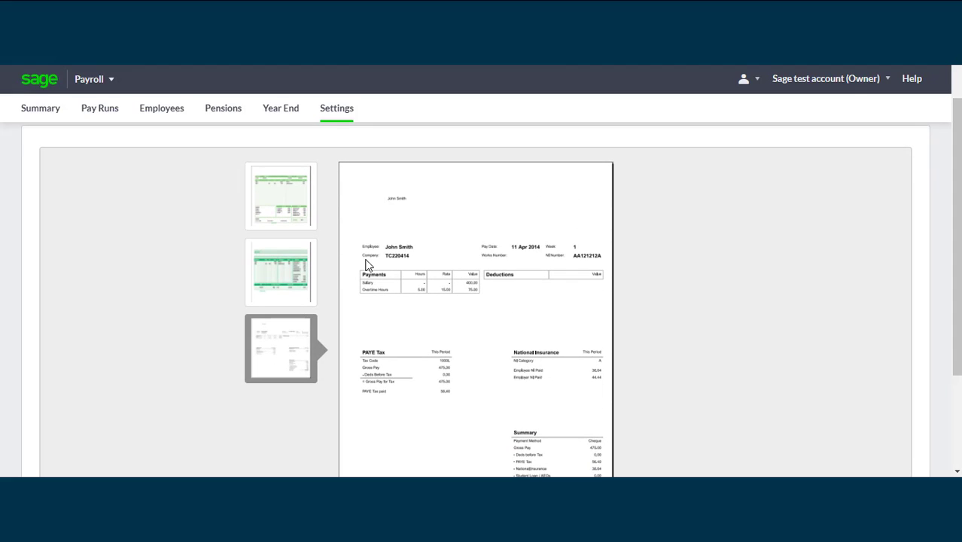
{"action": "left_click", "coordinate": [291, 182]}
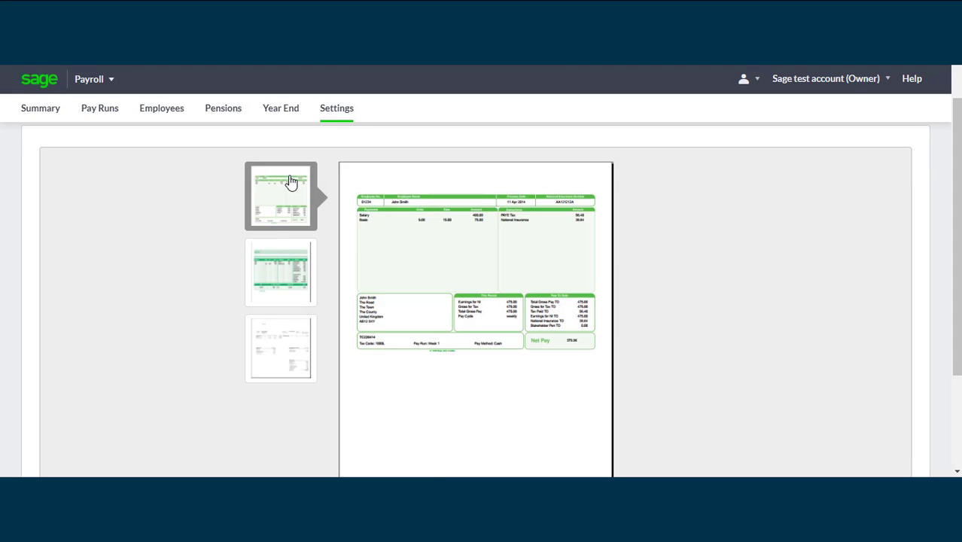
{"action": "left_click", "coordinate": [264, 274]}
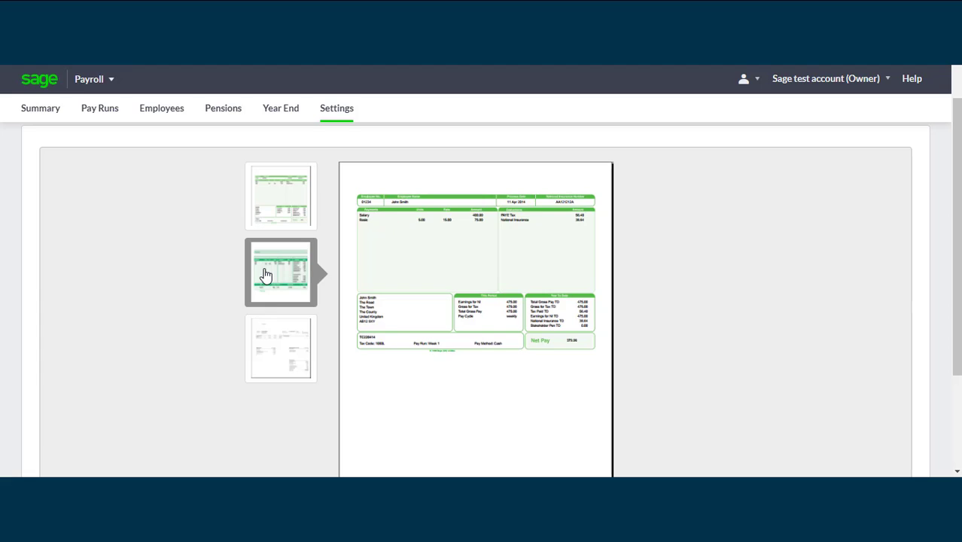
{"action": "left_click", "coordinate": [295, 349]}
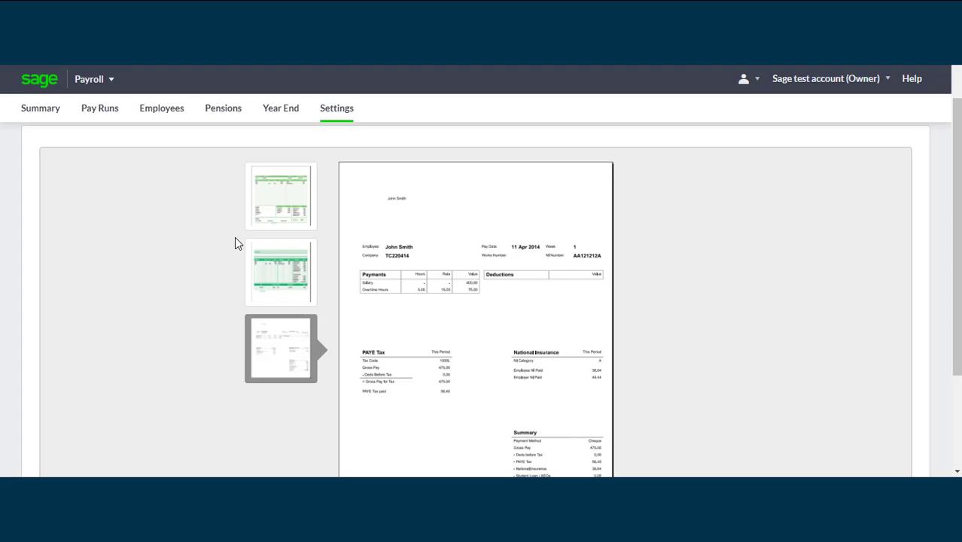
Select the first green-header payslip template and save it
{"action": "left_click", "coordinate": [296, 209]}
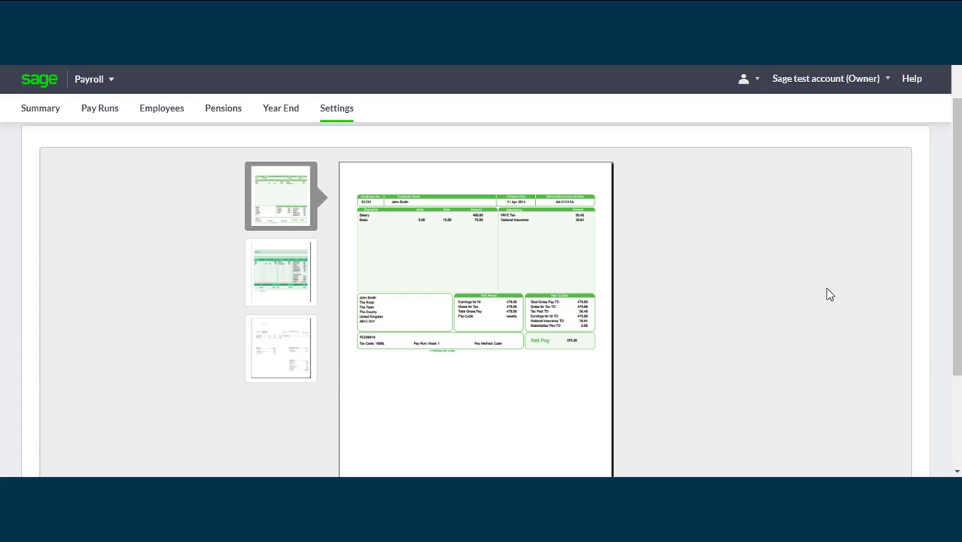
{"action": "left_click_drag", "start_coordinate": [953, 260], "coordinate": [952, 361]}
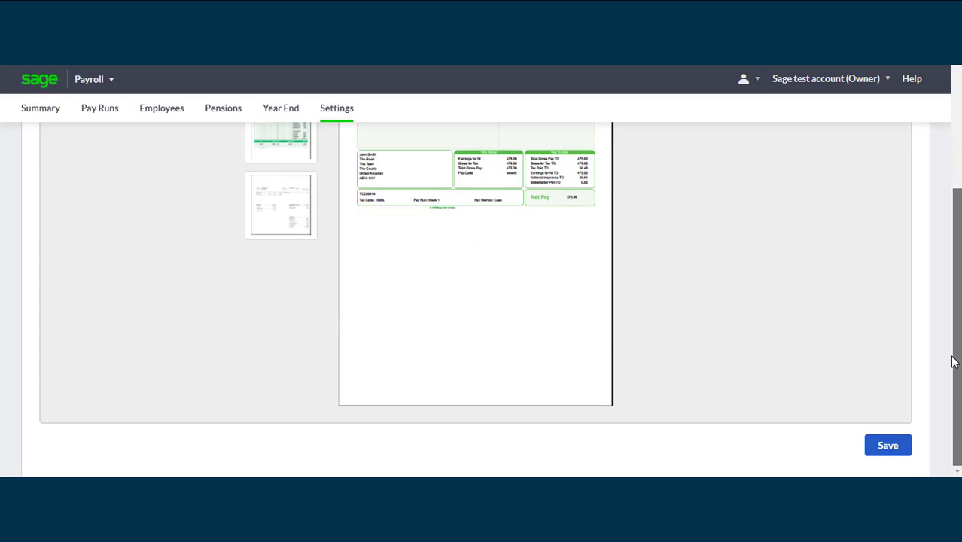
{"action": "left_click", "coordinate": [905, 448]}
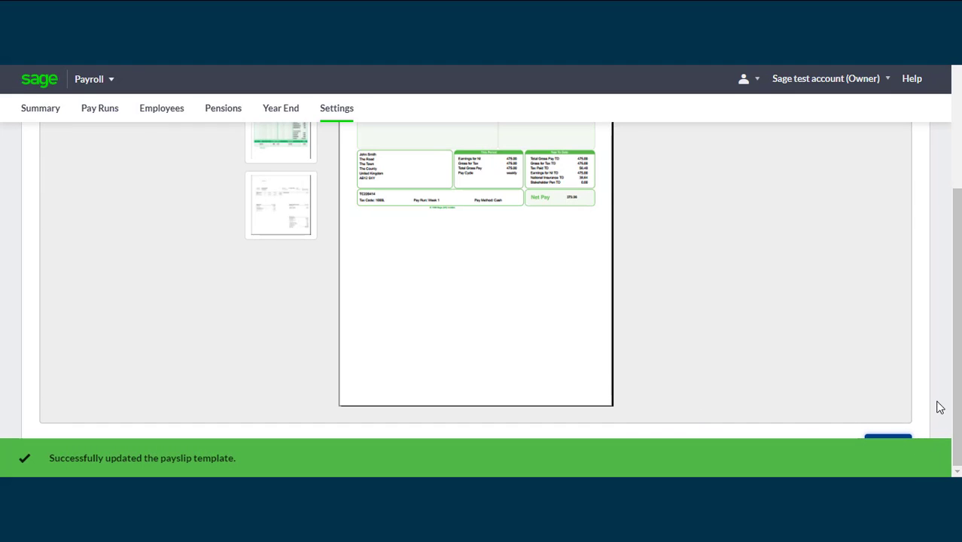
{"action": "left_click_drag", "start_coordinate": [956, 411], "coordinate": [958, 284]}
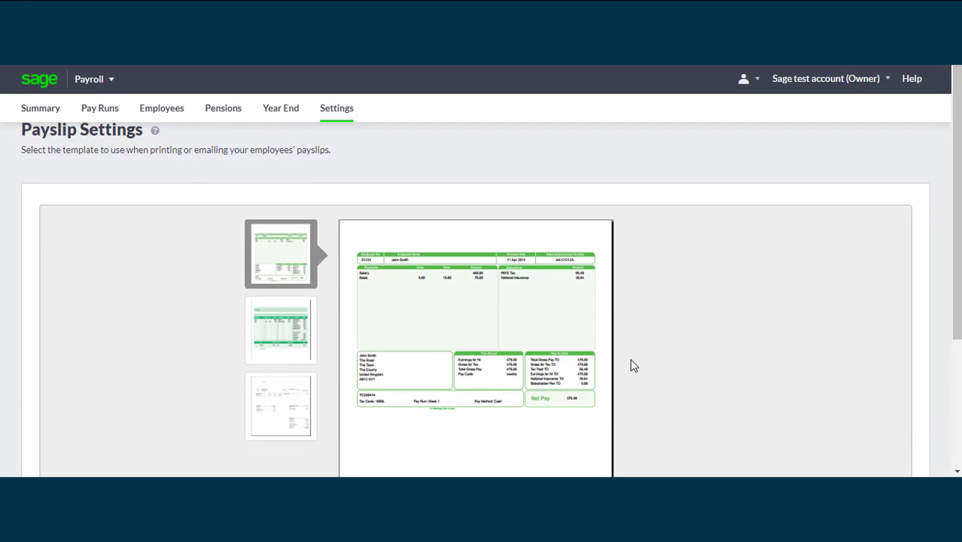
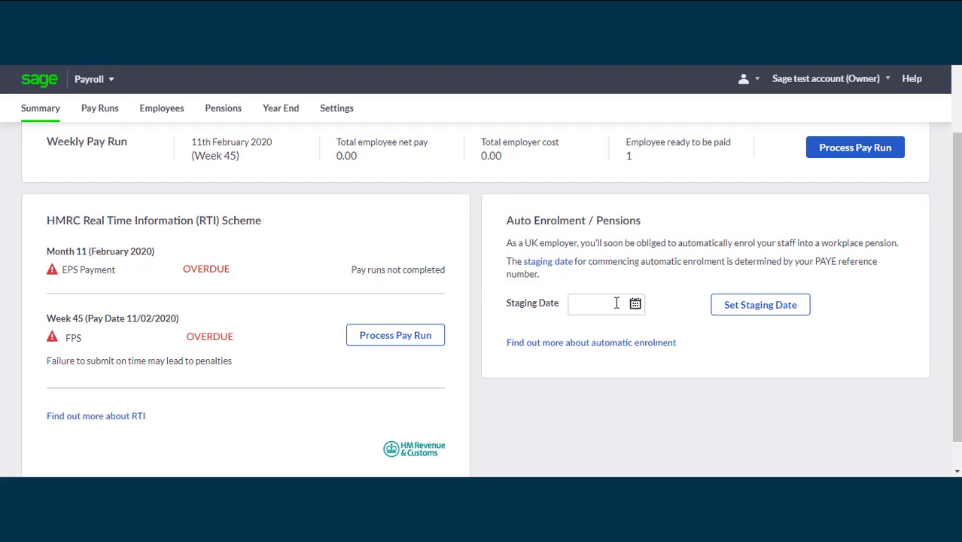
Set the auto enrolment staging date to 01/06/2019 and save it
{"action": "left_click", "coordinate": [616, 302]}
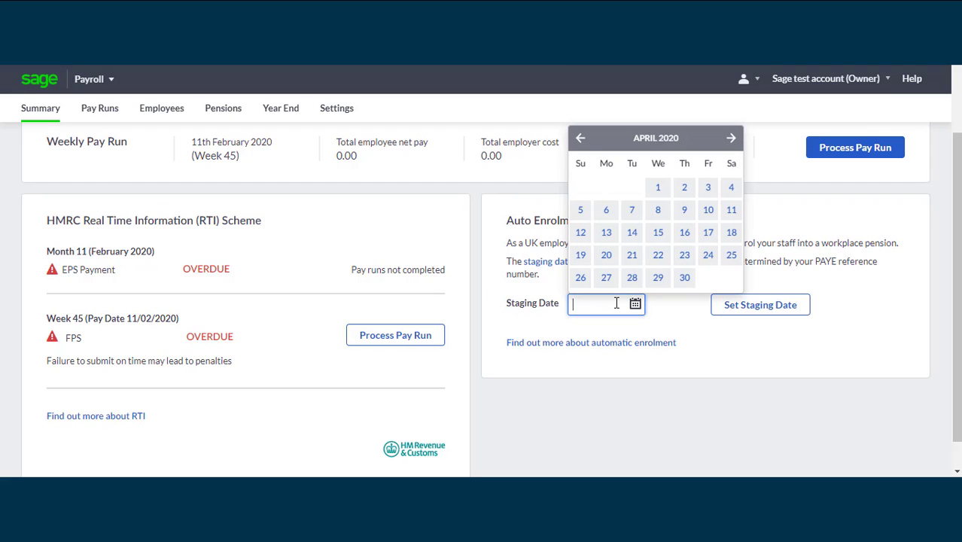
{"action": "left_click", "coordinate": [581, 139]}
{"action": "left_click", "coordinate": [581, 140]}
{"action": "left_click", "coordinate": [581, 139]}
{"action": "left_click", "coordinate": [581, 139]}
{"action": "left_click", "coordinate": [581, 140]}
{"action": "left_click", "coordinate": [581, 140]}
{"action": "left_click", "coordinate": [581, 139]}
{"action": "left_click", "coordinate": [580, 139]}
{"action": "left_click", "coordinate": [581, 139]}
{"action": "left_click", "coordinate": [581, 139]}
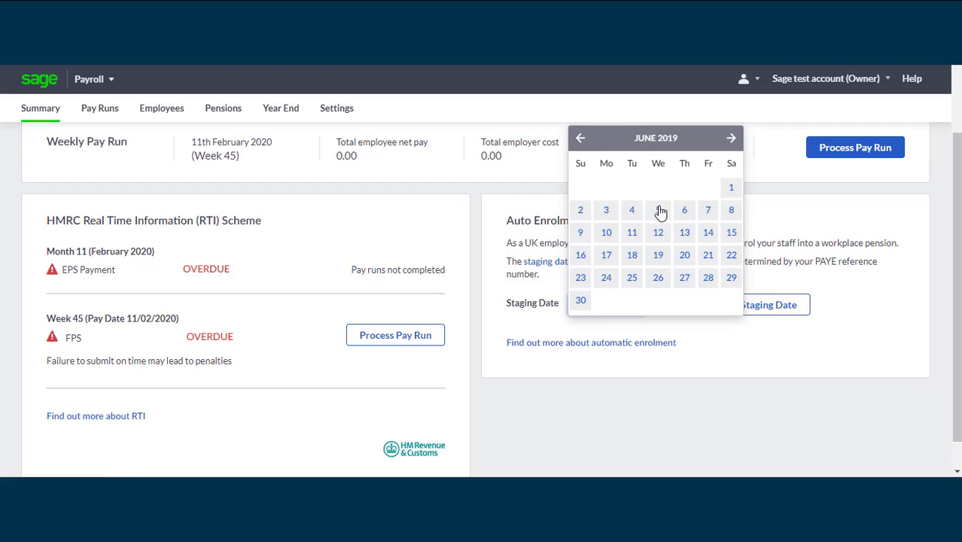
{"action": "left_click", "coordinate": [729, 188]}
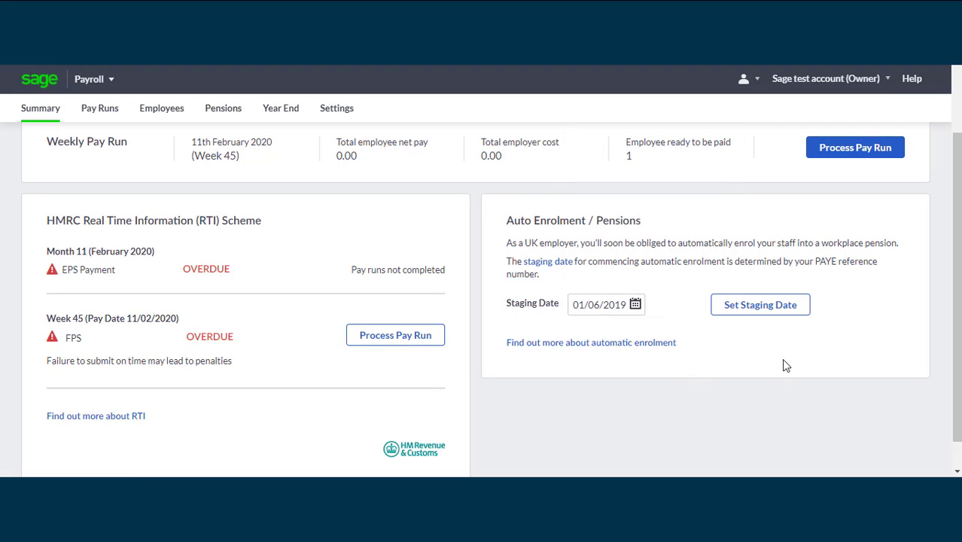
{"action": "left_click", "coordinate": [763, 307]}
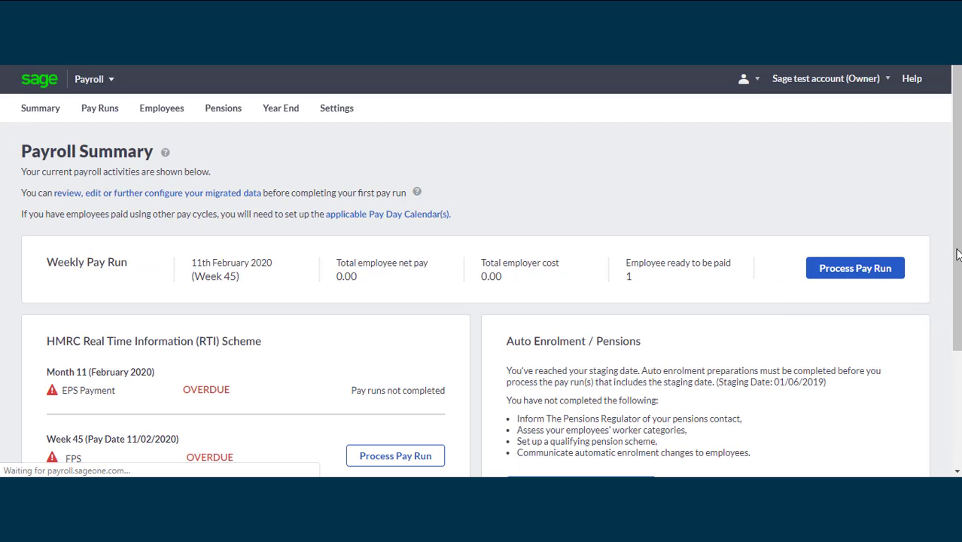
{"action": "left_click_drag", "start_coordinate": [955, 250], "coordinate": [956, 281]}
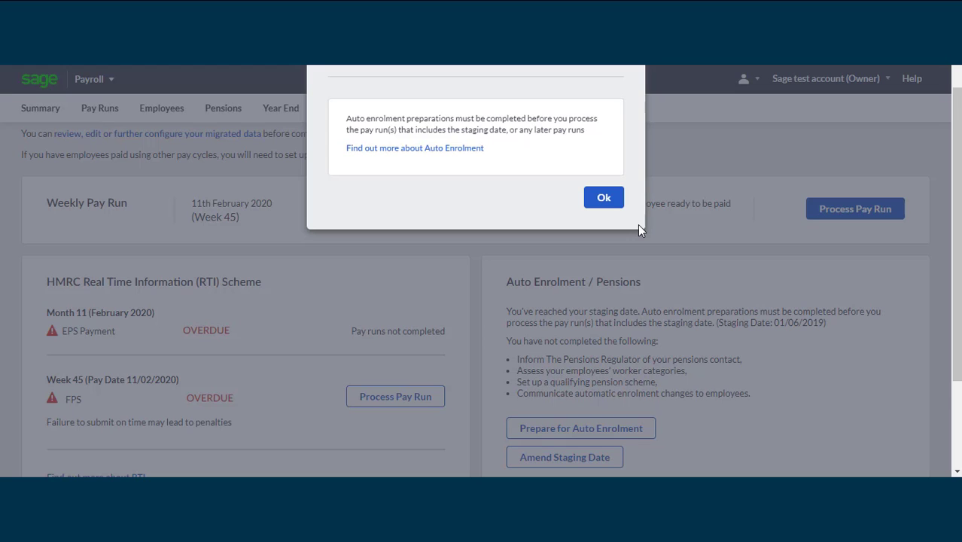
Dismiss the auto enrolment notice and scroll the Summary to the preparation tasks
{"action": "left_click", "coordinate": [603, 198]}
{"action": "left_click_drag", "start_coordinate": [958, 243], "coordinate": [958, 306]}
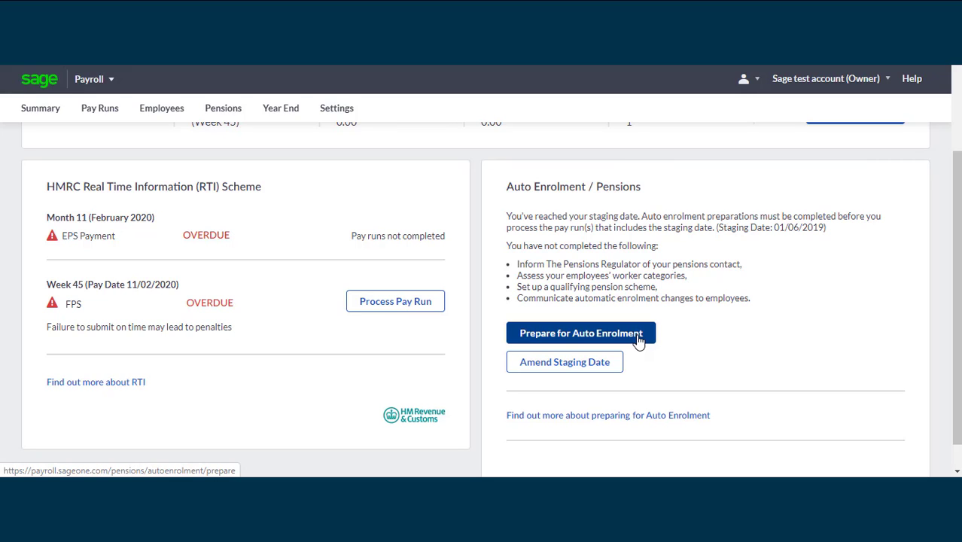
On the Pensions checklist, tick 'Pensions contact nominated' under step 1
{"action": "left_click", "coordinate": [223, 111]}
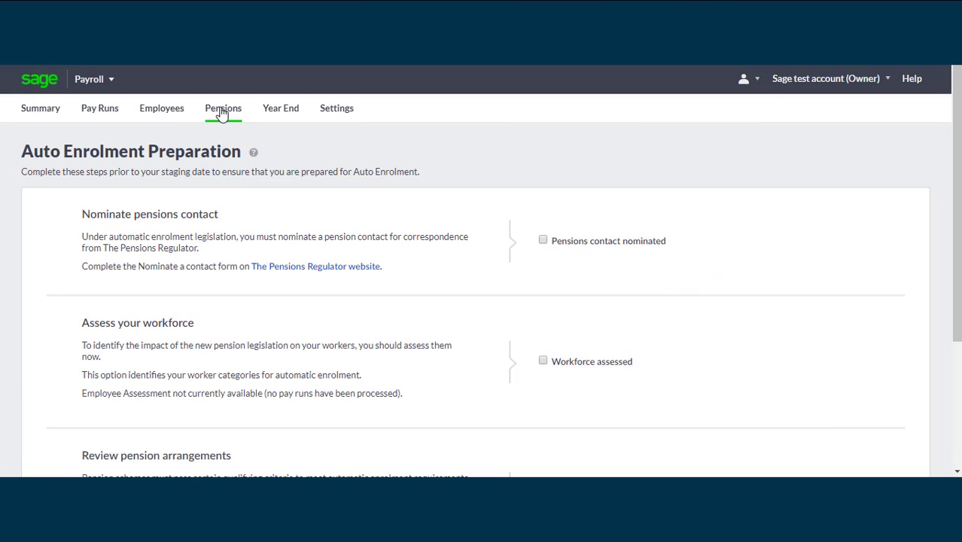
{"action": "scroll", "coordinate": [480, 271], "scroll_direction": "down", "scroll_amount": 1}
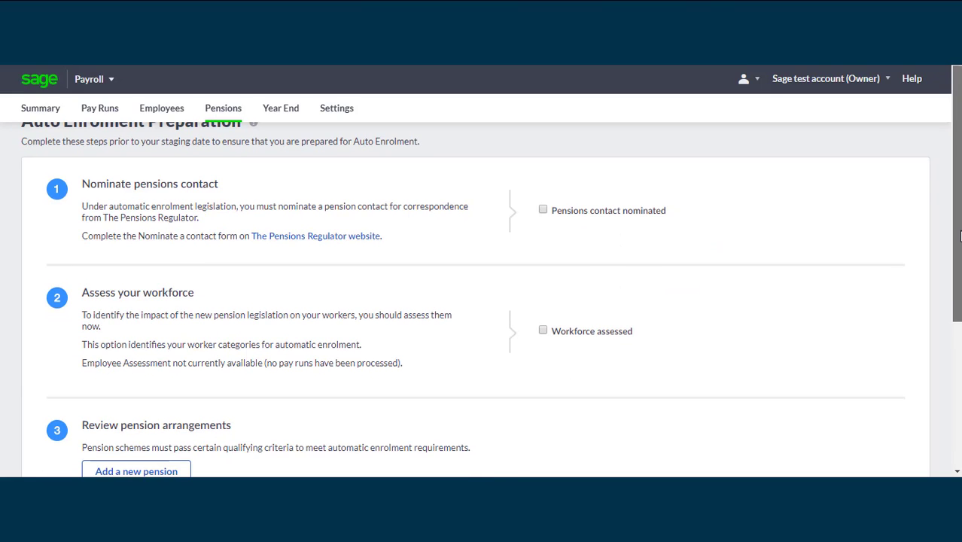
{"action": "left_click_drag", "start_coordinate": [958, 239], "coordinate": [956, 214]}
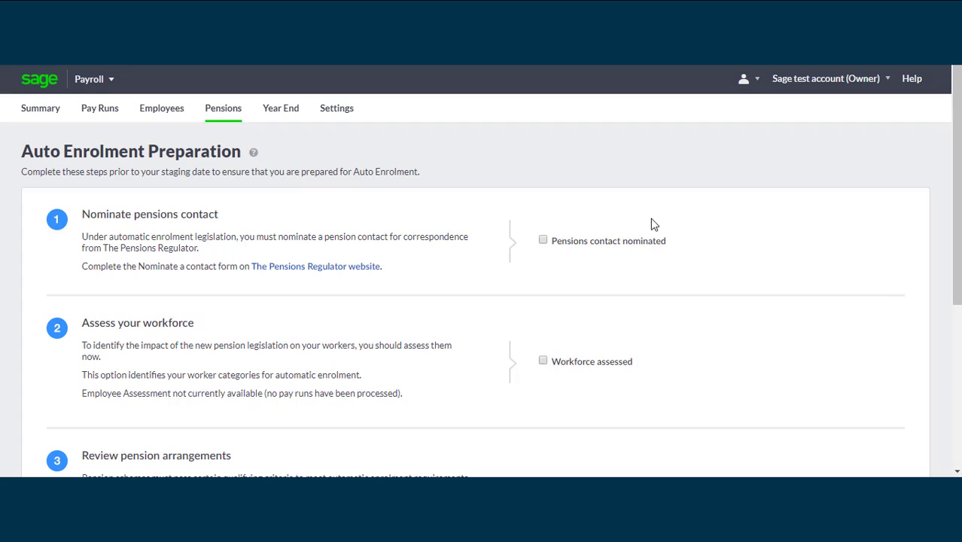
{"action": "left_click", "coordinate": [543, 240]}
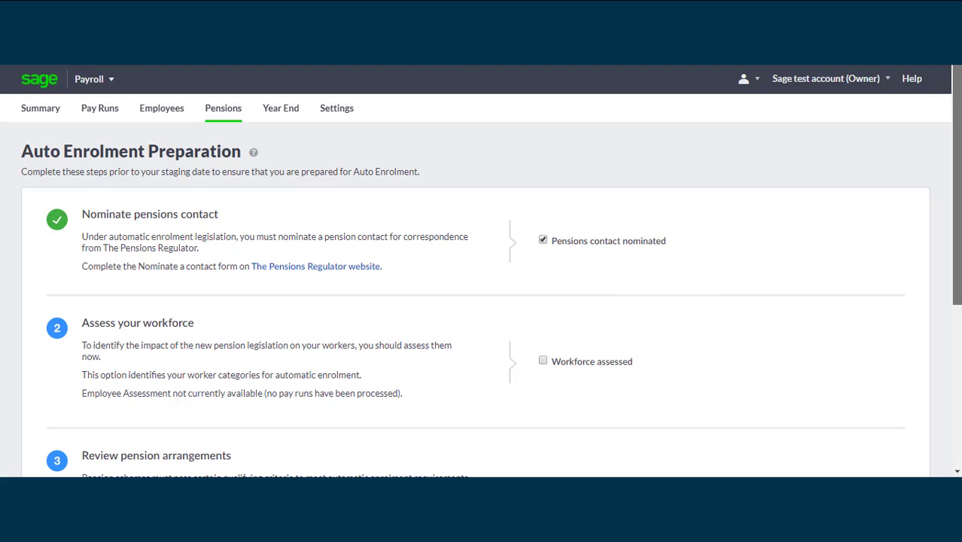
{"action": "scroll", "coordinate": [959, 284], "scroll_direction": "down", "scroll_amount": 2}
{"action": "left_click_drag", "start_coordinate": [959, 284], "coordinate": [959, 295]}
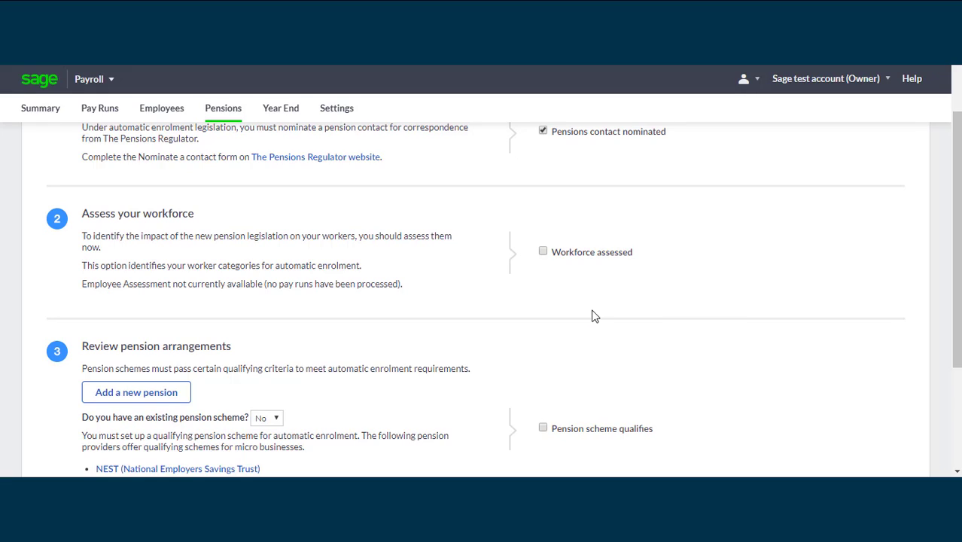
Tick 'Workforce assessed' and answer the existing pension scheme question, finally setting it to No
{"action": "left_click", "coordinate": [544, 252]}
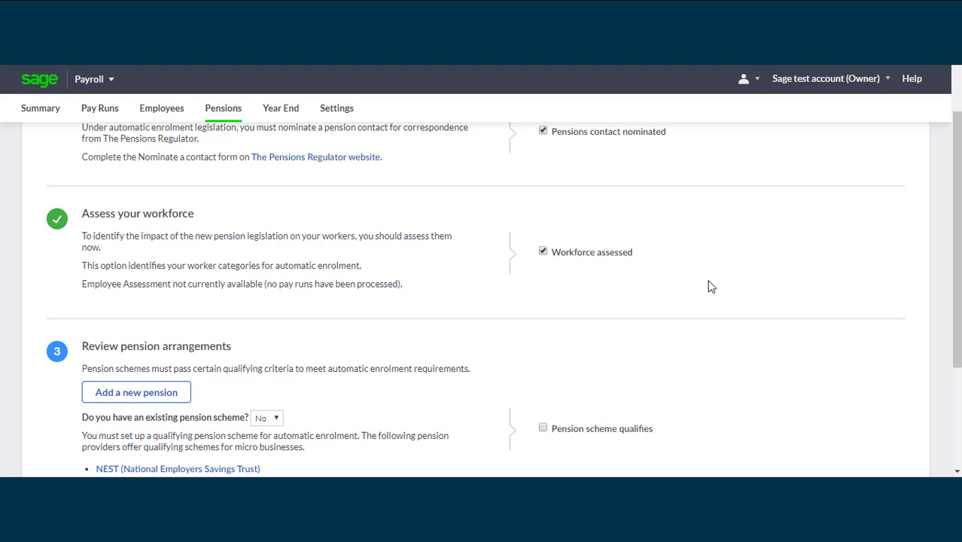
{"action": "left_click_drag", "start_coordinate": [958, 243], "coordinate": [959, 342]}
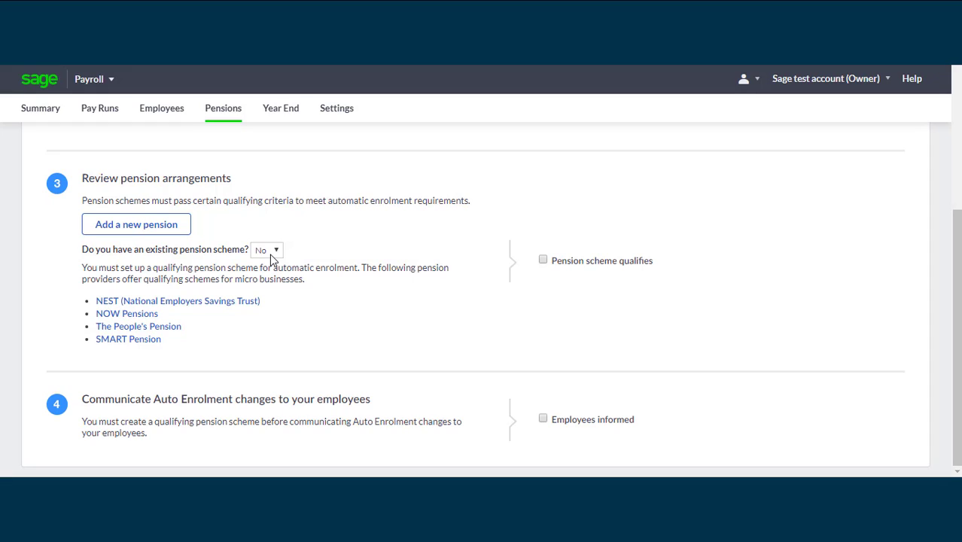
{"action": "left_click", "coordinate": [270, 254]}
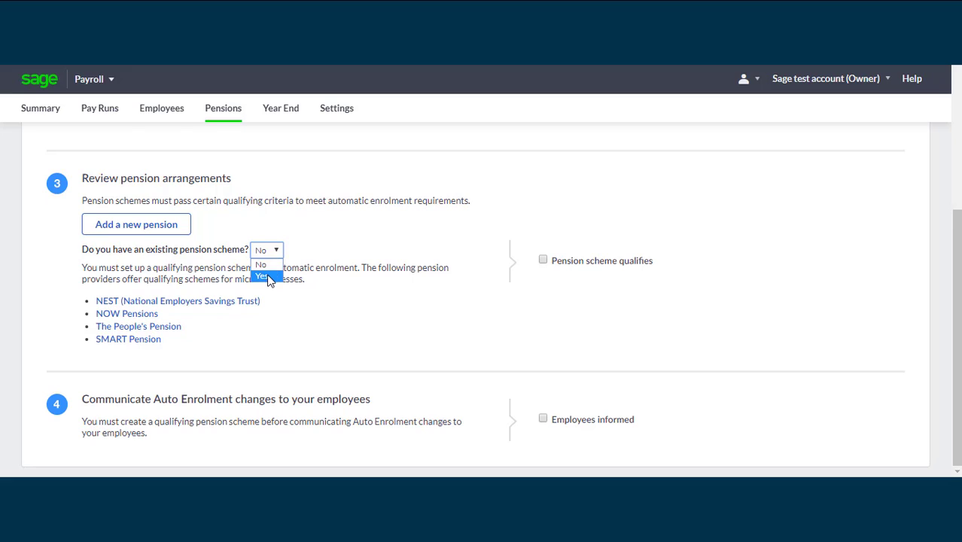
{"action": "left_click", "coordinate": [267, 277]}
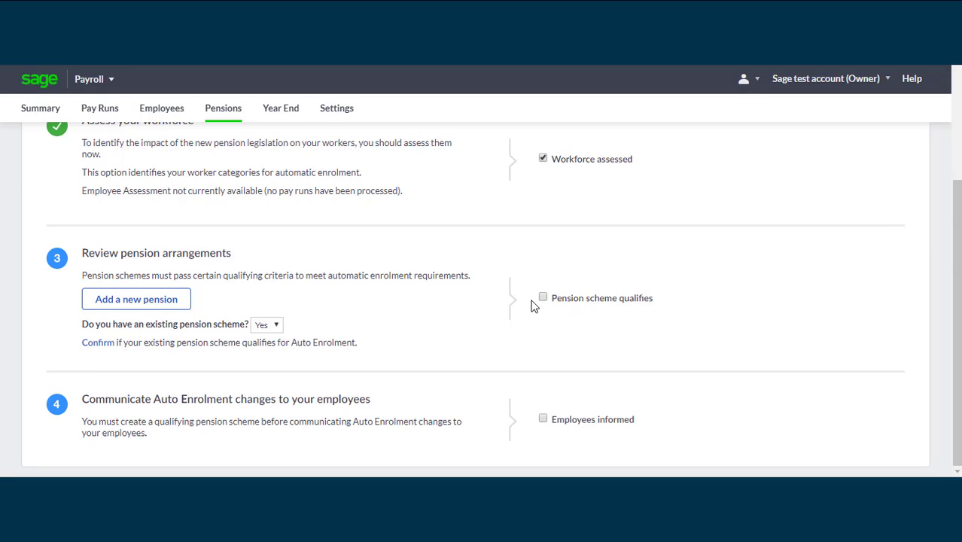
{"action": "left_click", "coordinate": [278, 326]}
{"action": "left_click", "coordinate": [273, 340]}
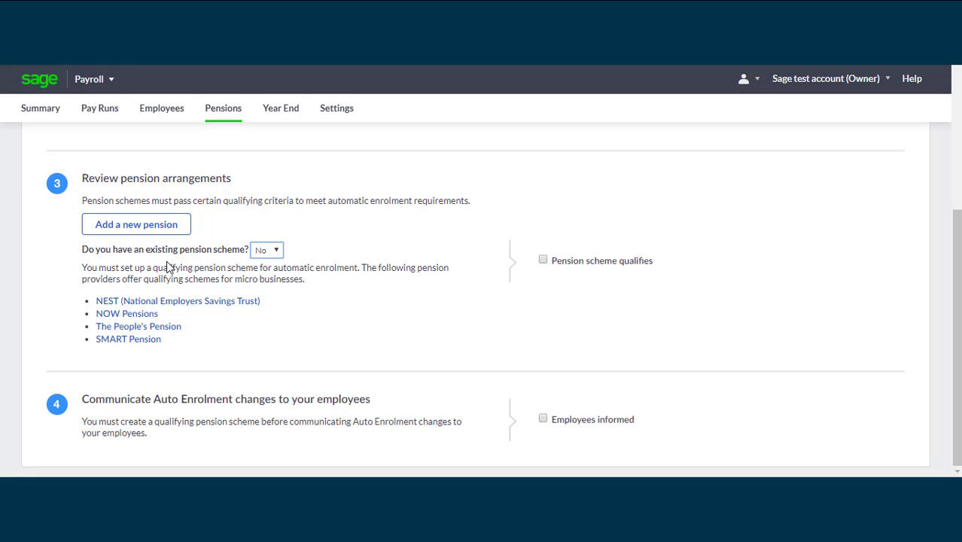
Add a new pension and choose NEST Corporation from Available Pensions
{"action": "left_click", "coordinate": [135, 229]}
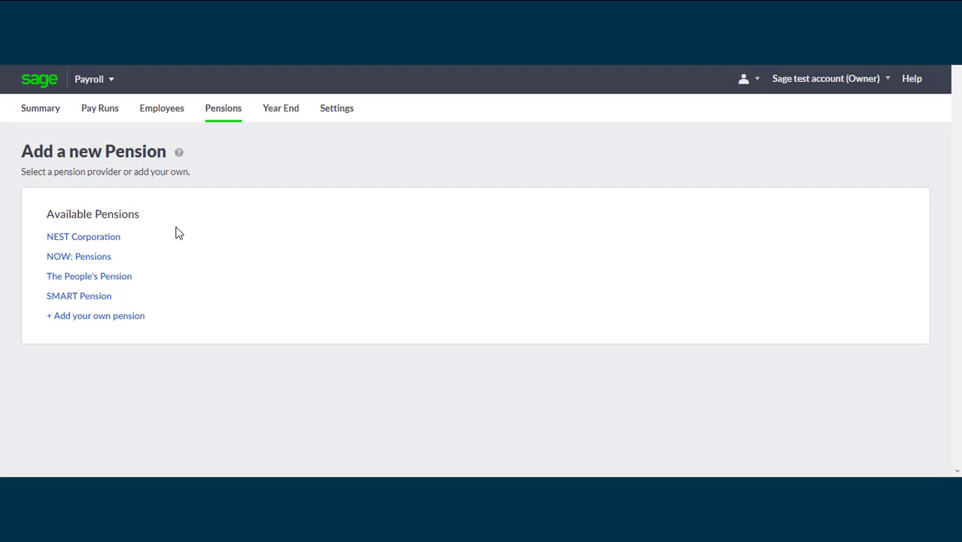
{"action": "left_click", "coordinate": [95, 240]}
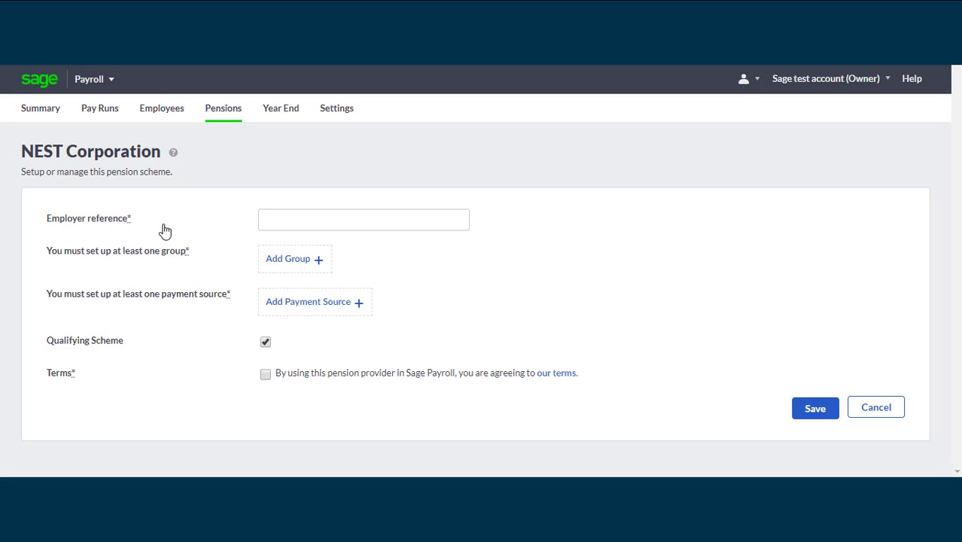
{"action": "left_click", "coordinate": [292, 259]}
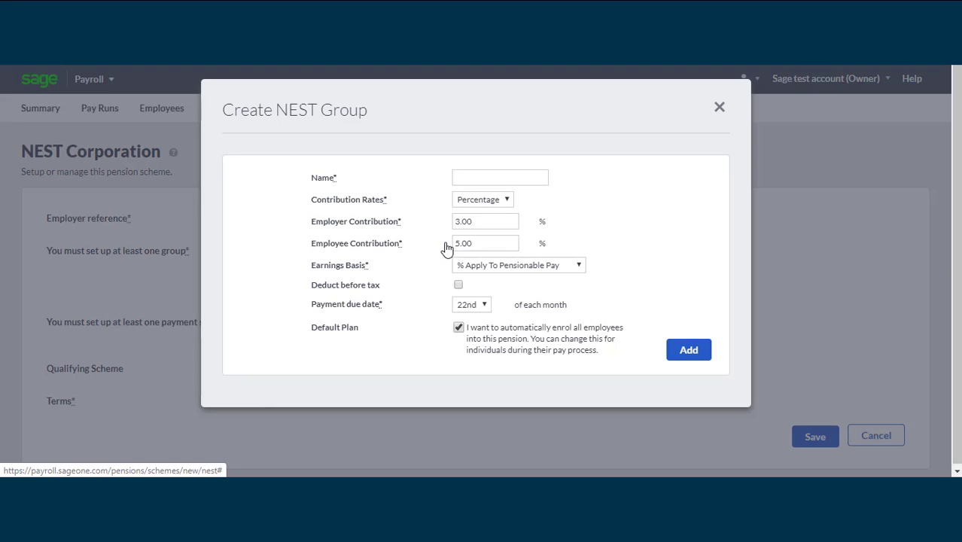
{"action": "left_click", "coordinate": [507, 200]}
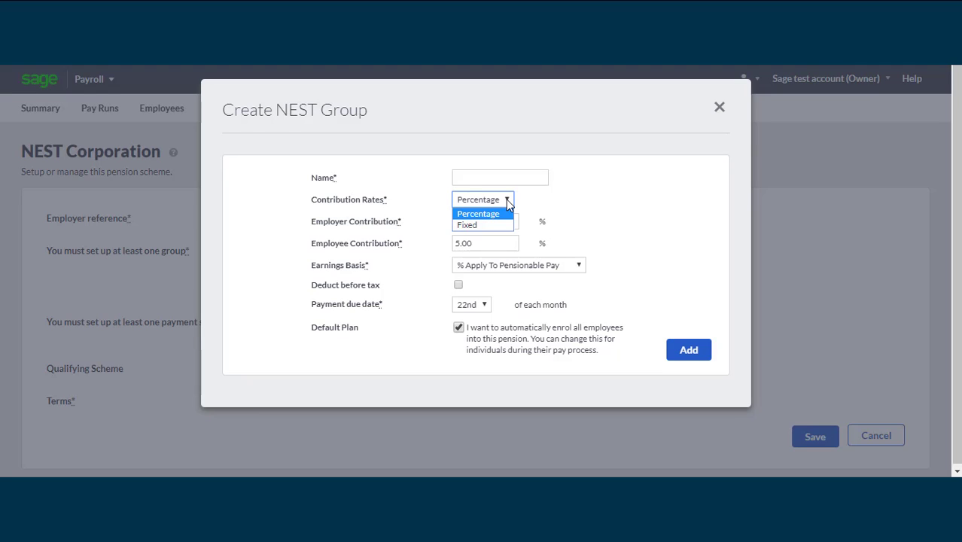
{"action": "left_click", "coordinate": [508, 202]}
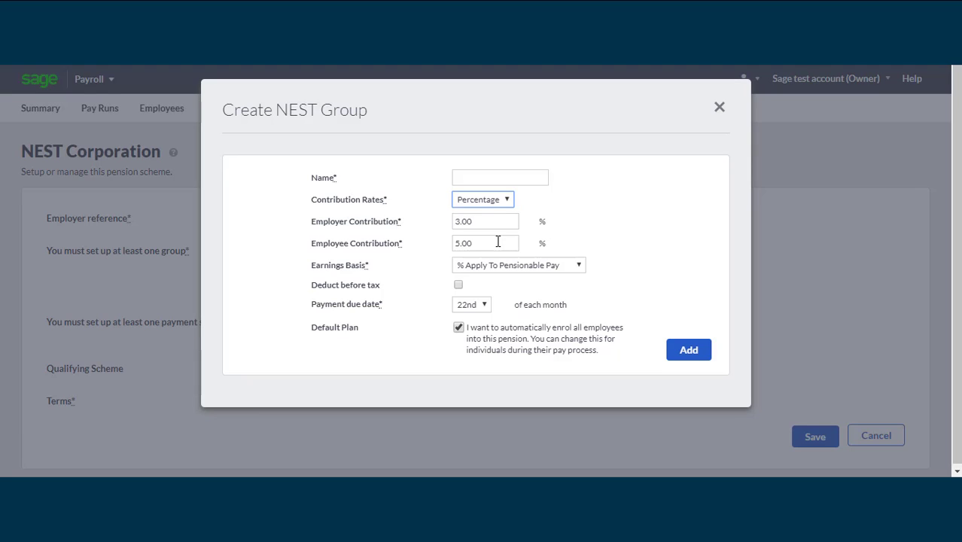
{"action": "left_click", "coordinate": [585, 270]}
{"action": "left_click", "coordinate": [497, 277]}
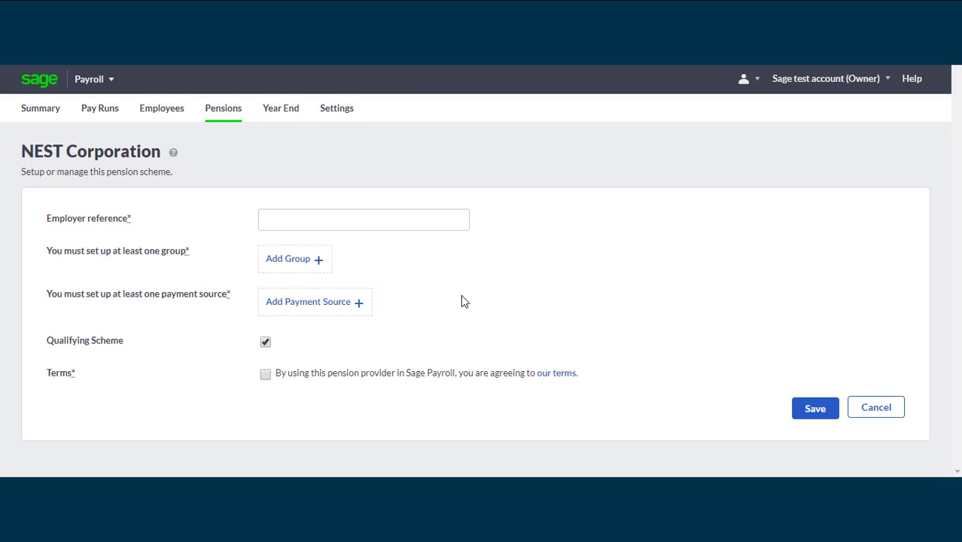
Add a default payment source named 'test', accept the terms and save the NEST pension
{"action": "left_click", "coordinate": [317, 311]}
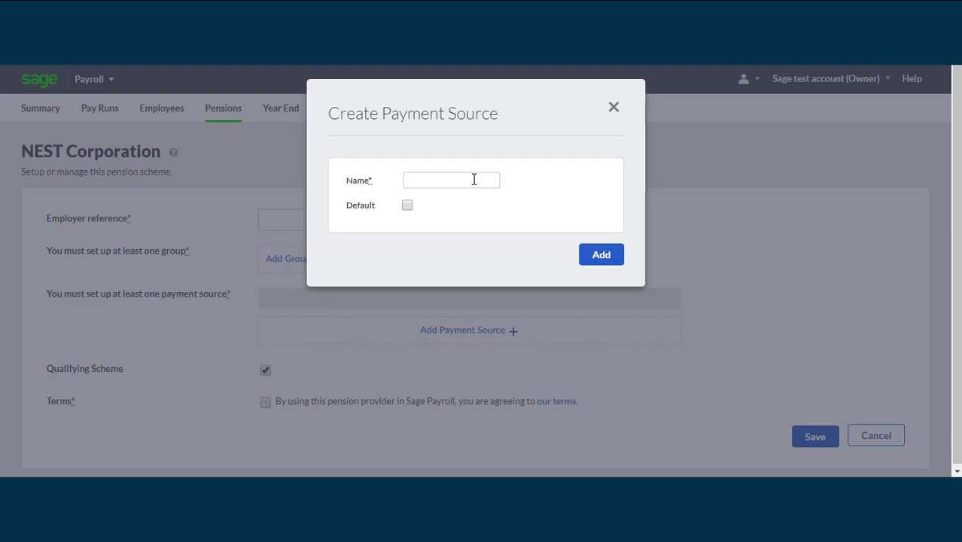
{"action": "left_click", "coordinate": [474, 179]}
{"action": "left_click", "coordinate": [407, 205]}
{"action": "left_click", "coordinate": [614, 107]}
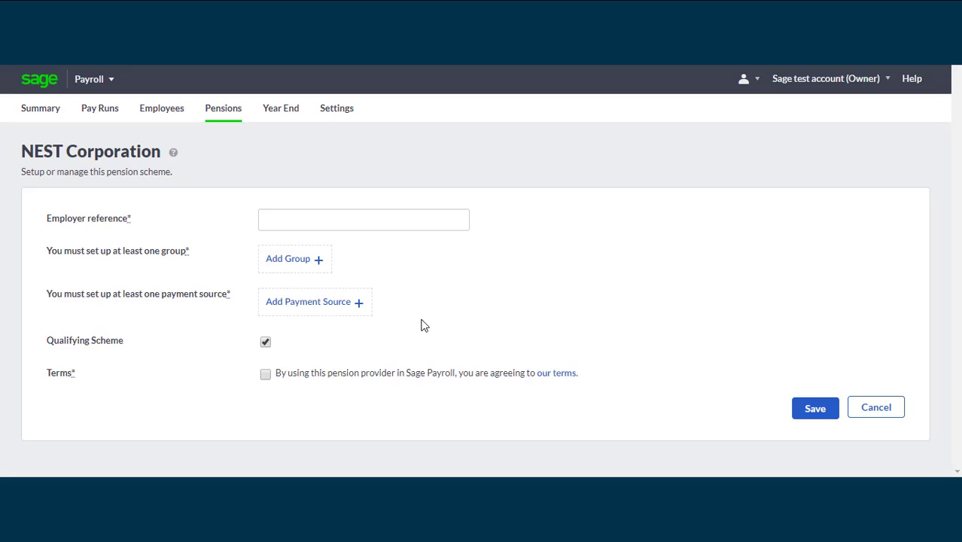
{"action": "left_click", "coordinate": [265, 375]}
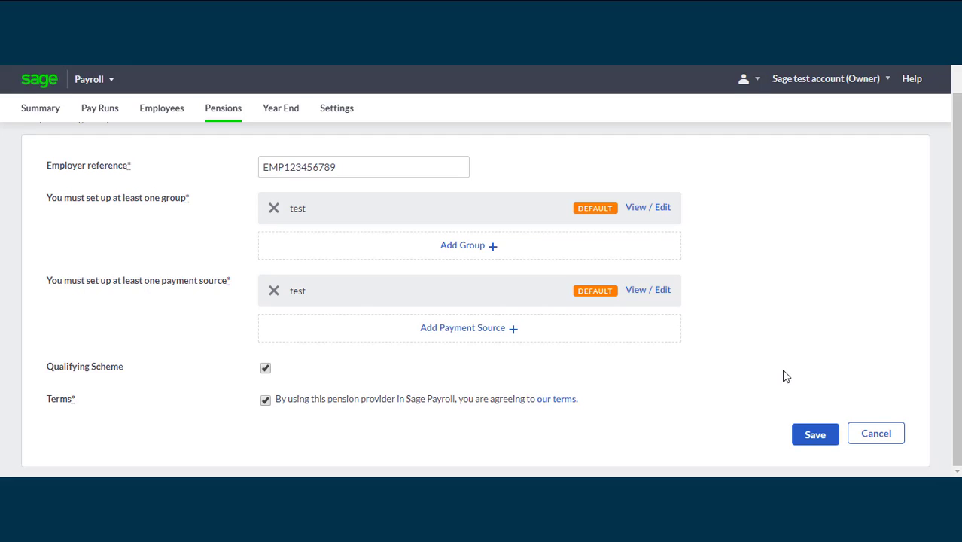
{"action": "left_click", "coordinate": [815, 436]}
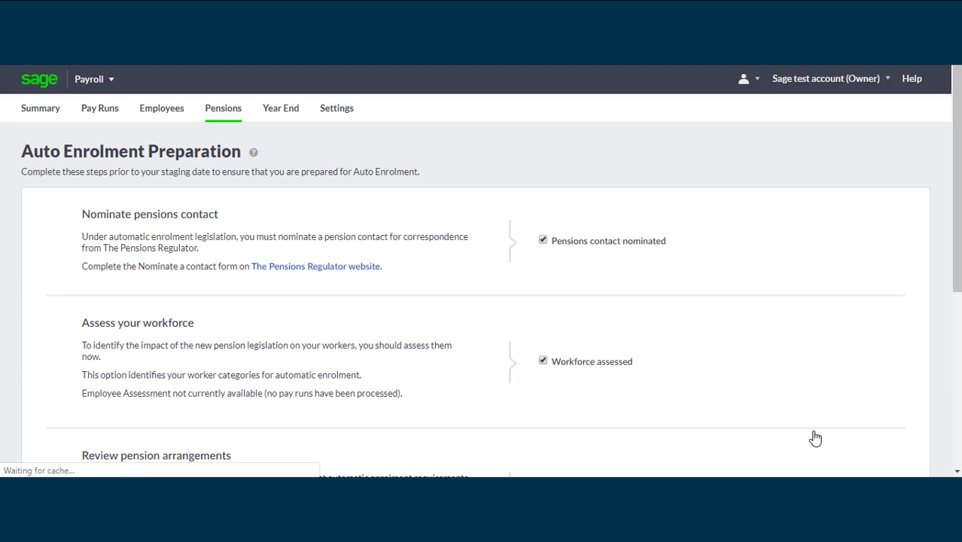
Tick 'Pension scheme qualifies' in step 3 and 'Employees informed' in step 4
{"action": "scroll", "coordinate": [752, 249], "scroll_direction": "down", "scroll_amount": 3}
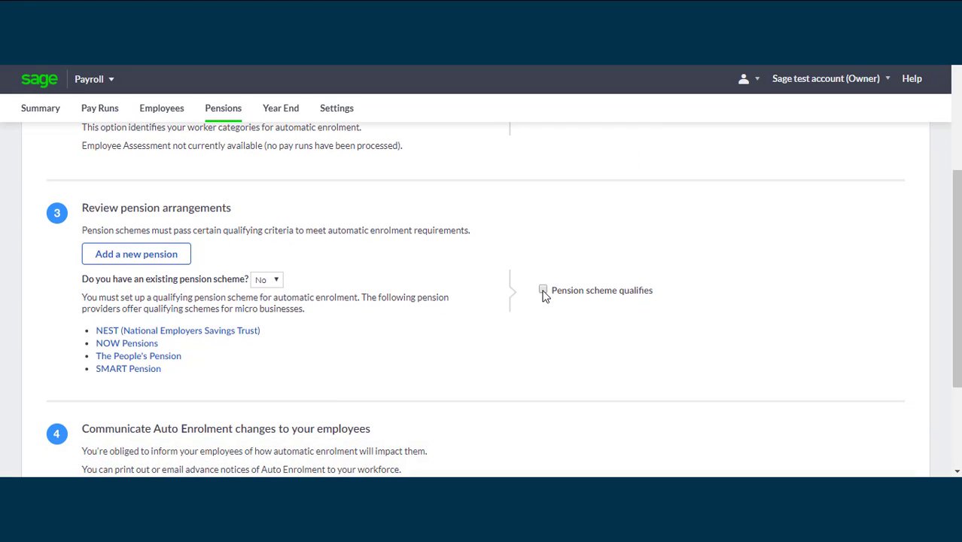
{"action": "left_click", "coordinate": [543, 291]}
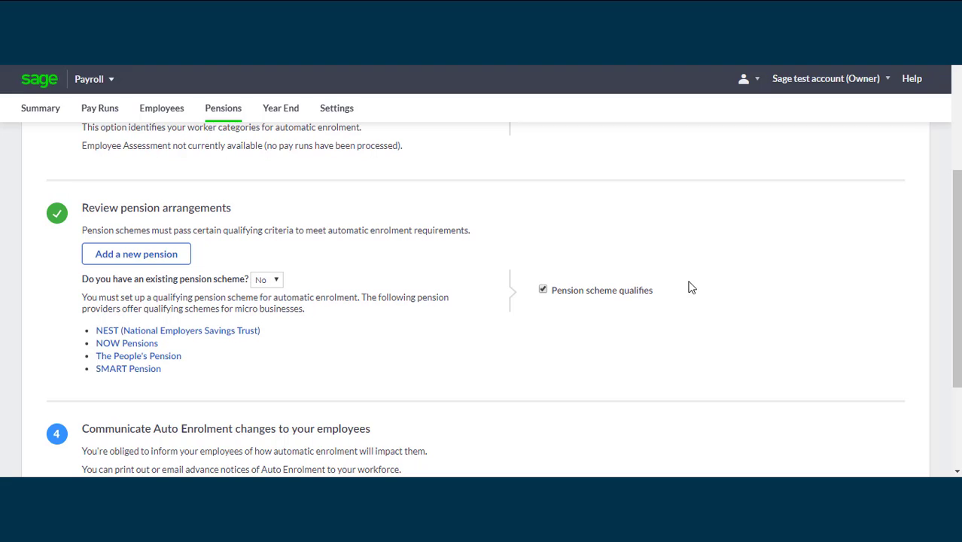
{"action": "left_click_drag", "start_coordinate": [959, 259], "coordinate": [954, 367]}
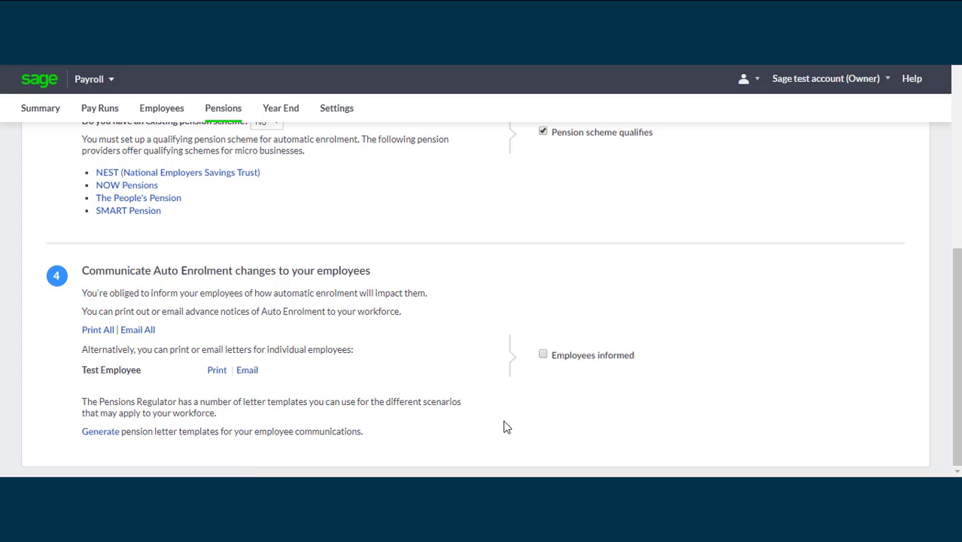
{"action": "left_click", "coordinate": [542, 355]}
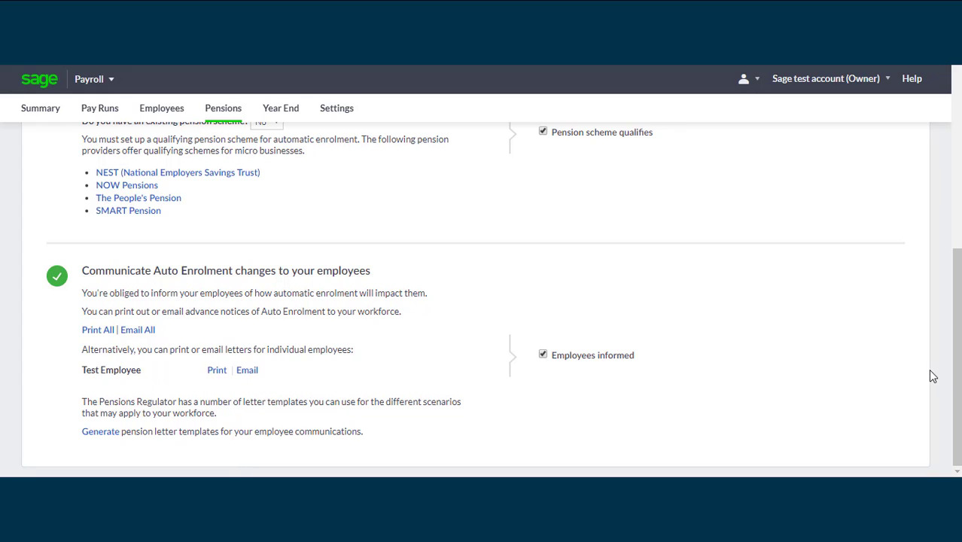
{"action": "left_click_drag", "start_coordinate": [956, 374], "coordinate": [959, 181]}
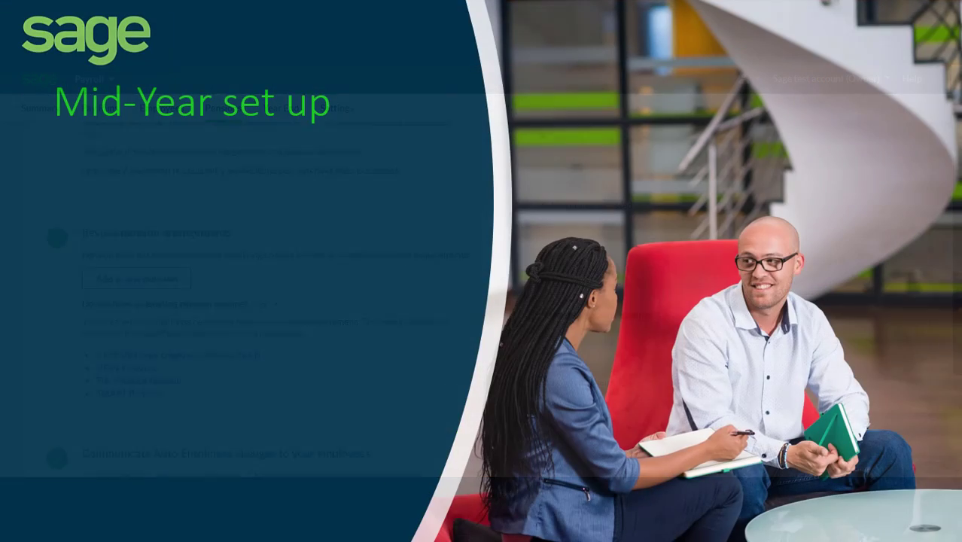
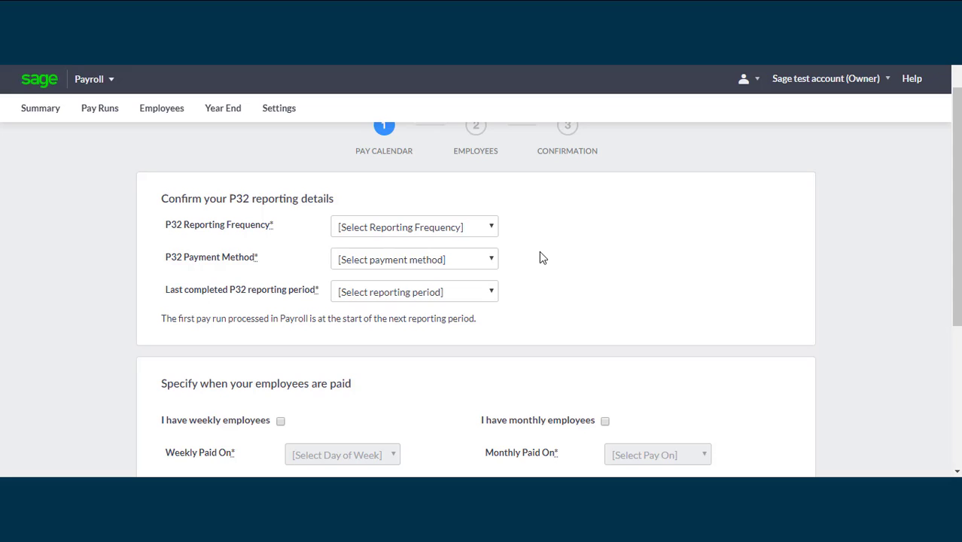
Choose Monthly P32 frequency, Bank Transfer payment, and Month 10 (January 2020) as last completed period
{"action": "left_click", "coordinate": [488, 232]}
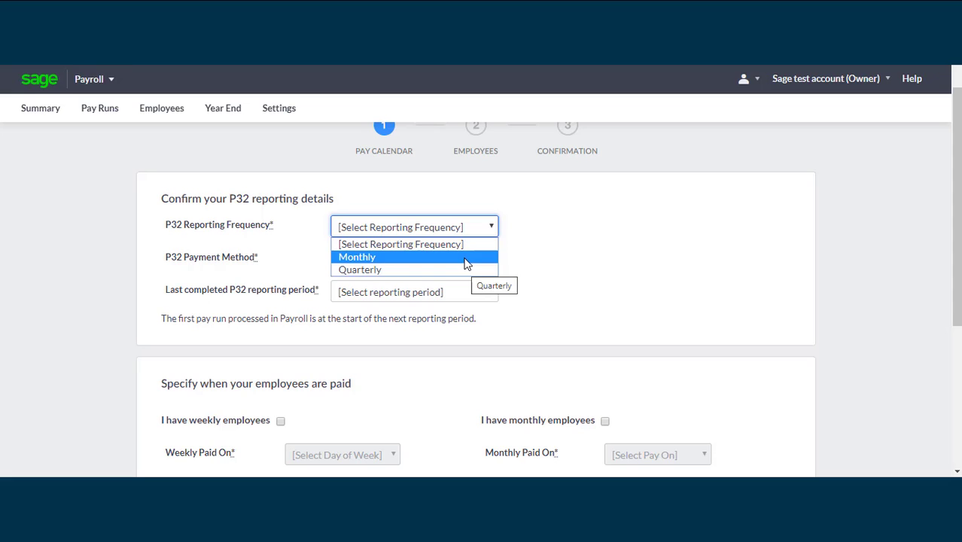
{"action": "left_click", "coordinate": [468, 258]}
{"action": "left_click", "coordinate": [487, 261]}
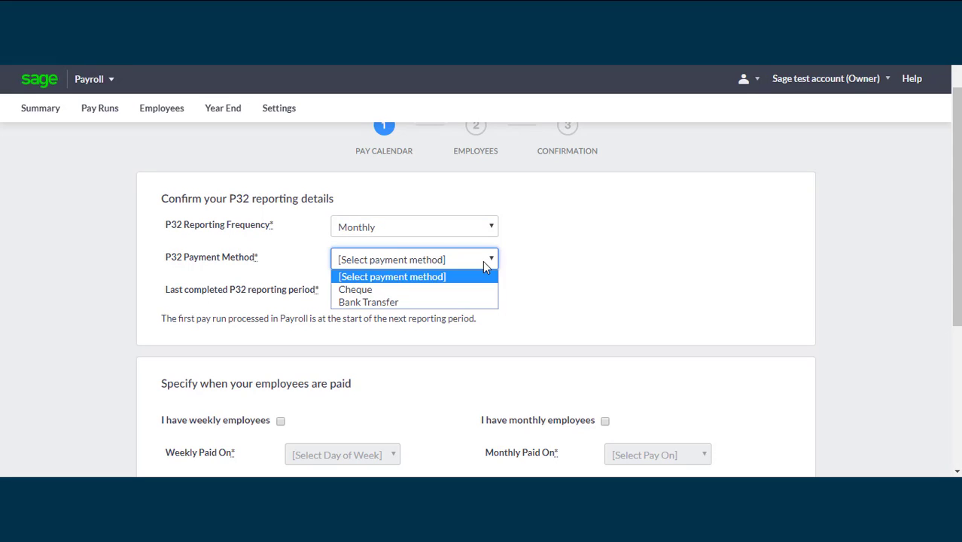
{"action": "left_click", "coordinate": [466, 304]}
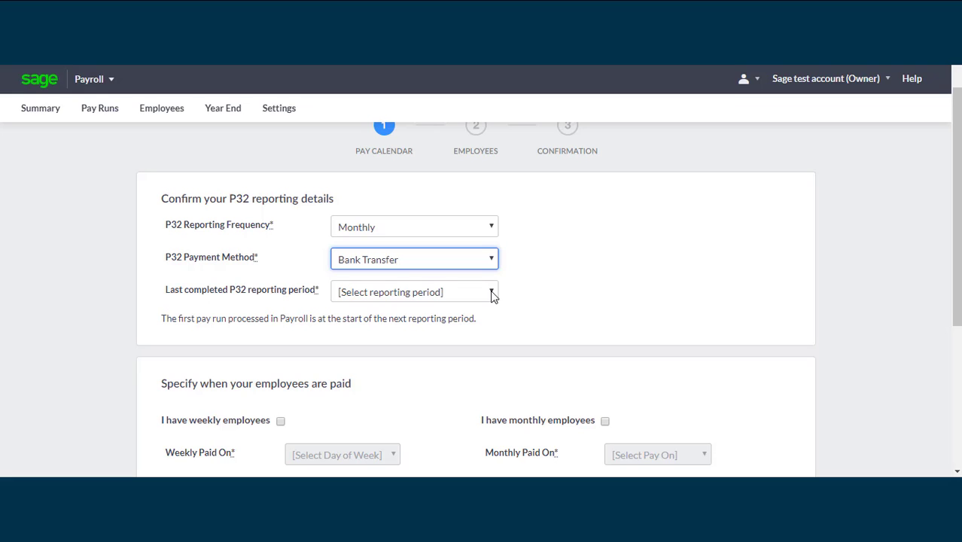
{"action": "left_click", "coordinate": [490, 292]}
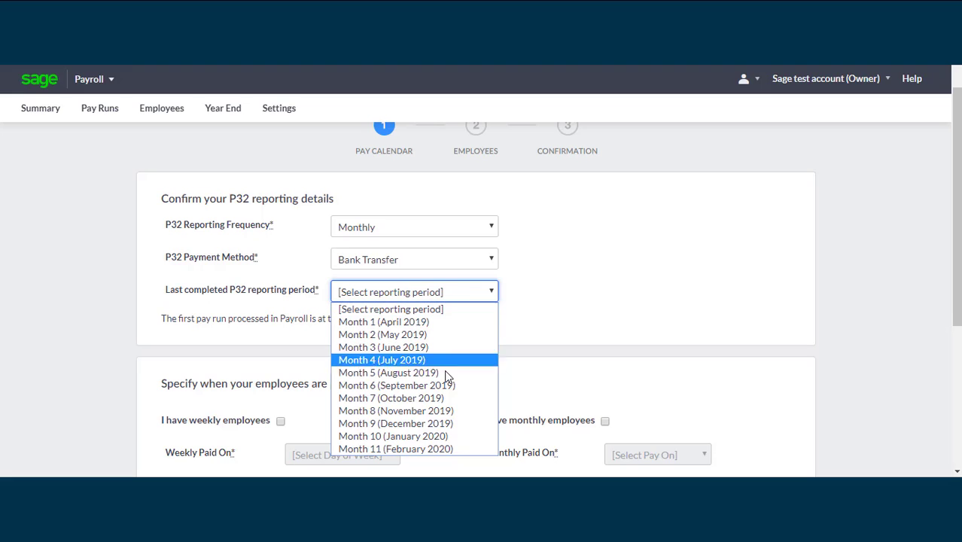
{"action": "left_click", "coordinate": [435, 436]}
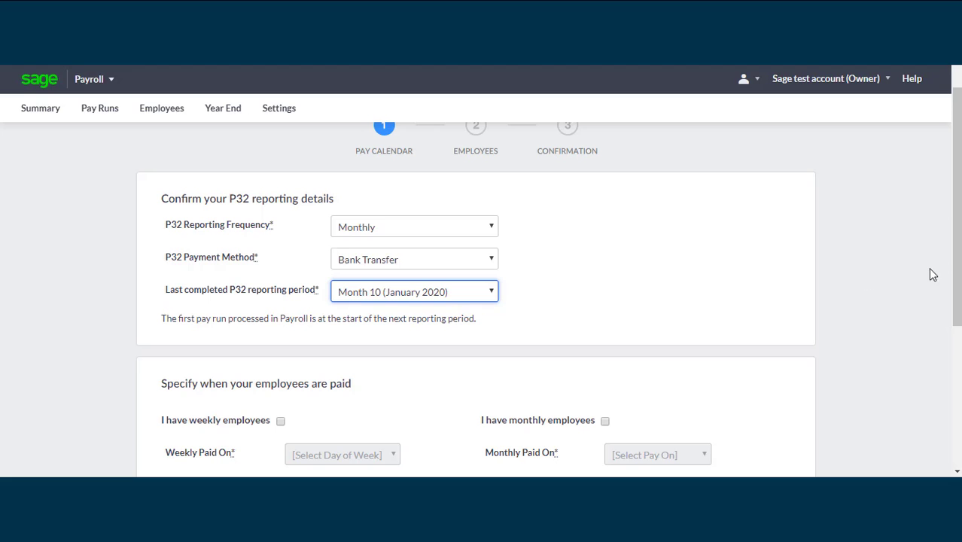
{"action": "scroll", "coordinate": [956, 237], "scroll_direction": "down", "scroll_amount": 1}
{"action": "left_click_drag", "start_coordinate": [959, 235], "coordinate": [957, 341]}
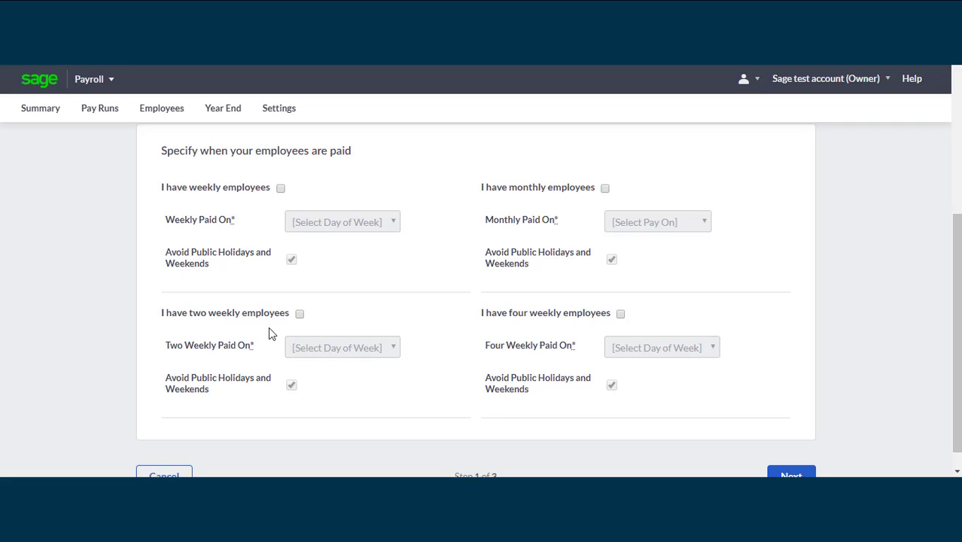
Tick 'I have weekly employees', set Weekly Paid On to Tuesday, and continue to Employees
{"action": "left_click", "coordinate": [282, 192]}
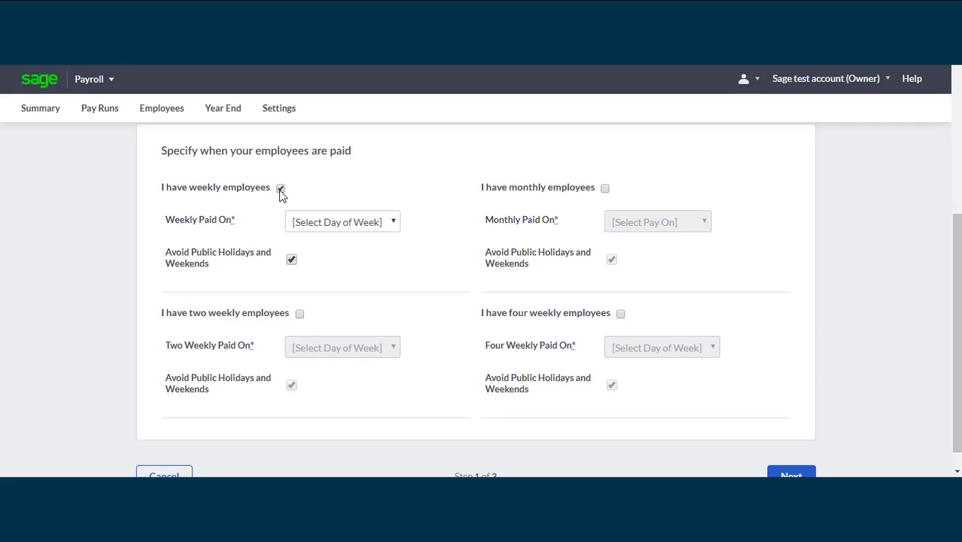
{"action": "left_click", "coordinate": [382, 225]}
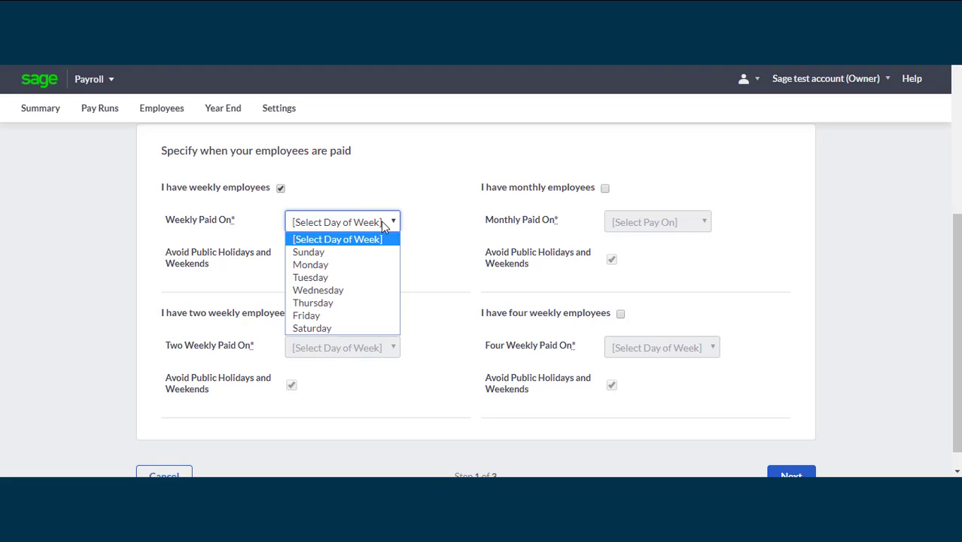
{"action": "left_click", "coordinate": [357, 278]}
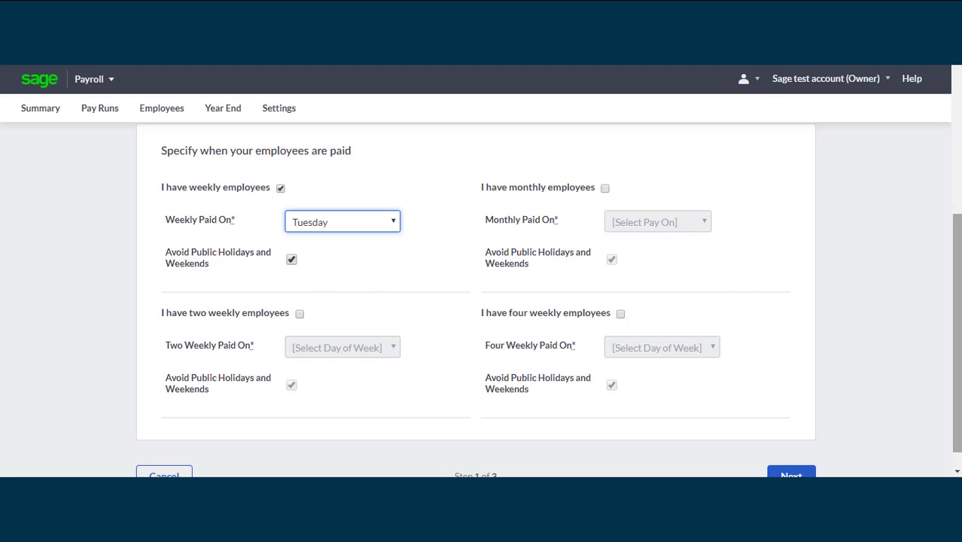
{"action": "scroll", "coordinate": [959, 312], "scroll_direction": "down", "scroll_amount": 1}
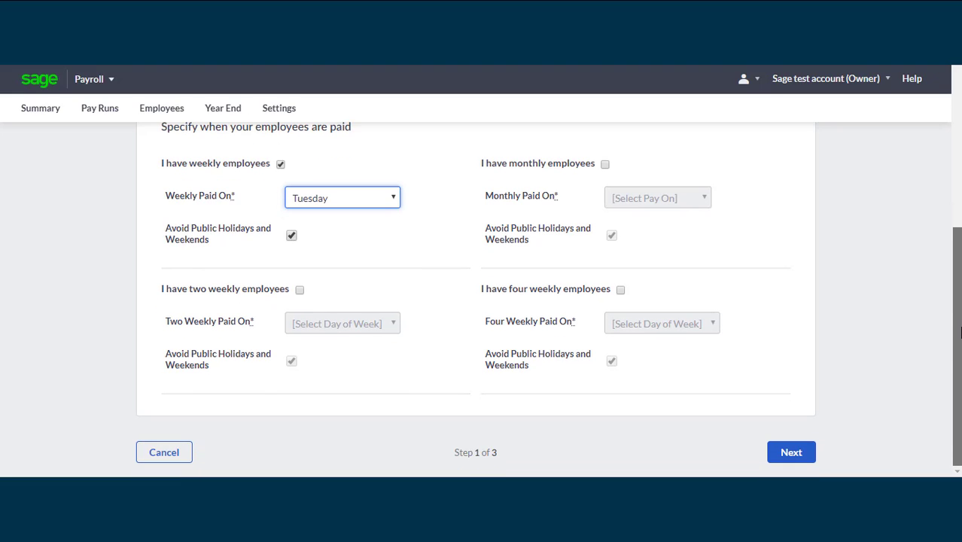
{"action": "left_click", "coordinate": [794, 452]}
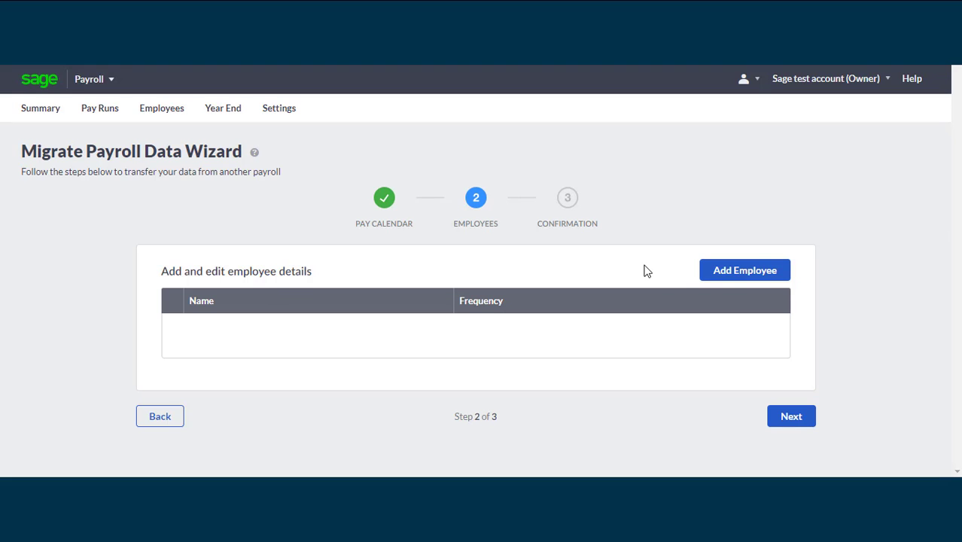
Add a new employee with forename Test and surname Employee, and enter their NI number
{"action": "left_click", "coordinate": [744, 273]}
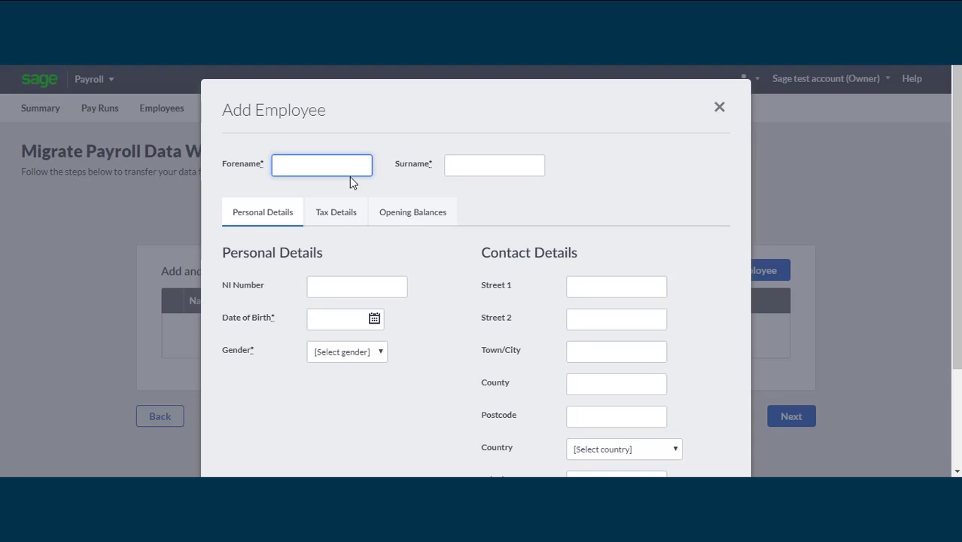
{"action": "type", "text": "Test"}
{"action": "key", "text": "Tab"}
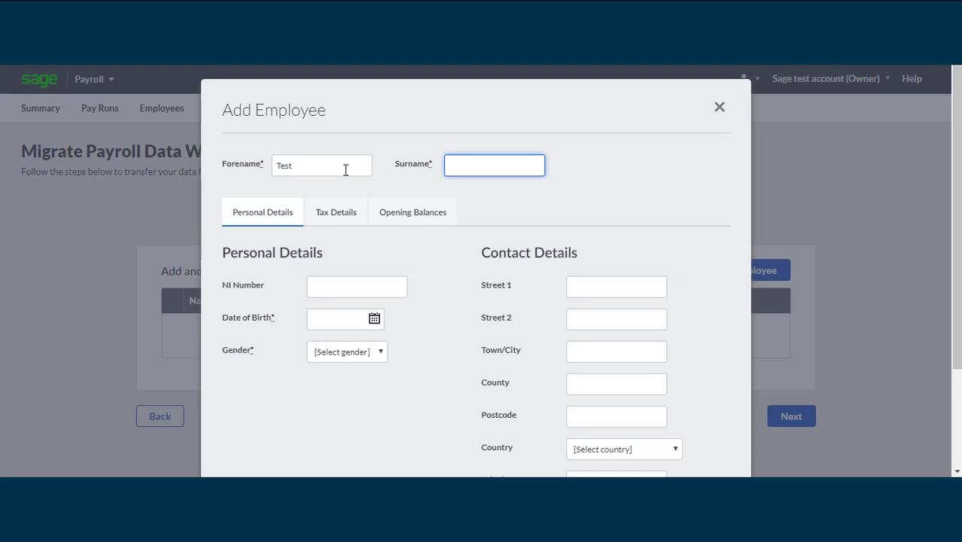
{"action": "type", "text": "Employee"}
{"action": "left_click_drag", "start_coordinate": [957, 211], "coordinate": [956, 284]}
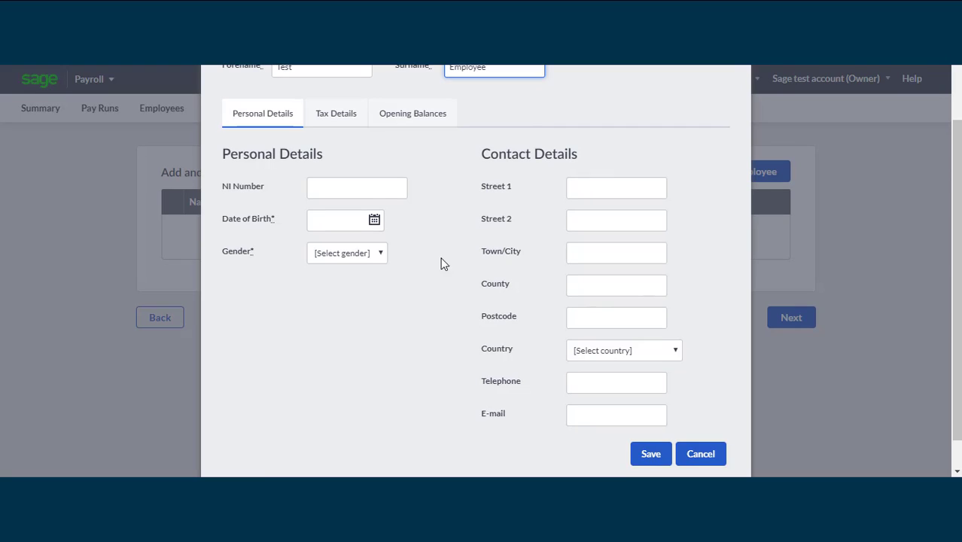
{"action": "left_click", "coordinate": [366, 192]}
{"action": "type", "text": "Pa123456A"}
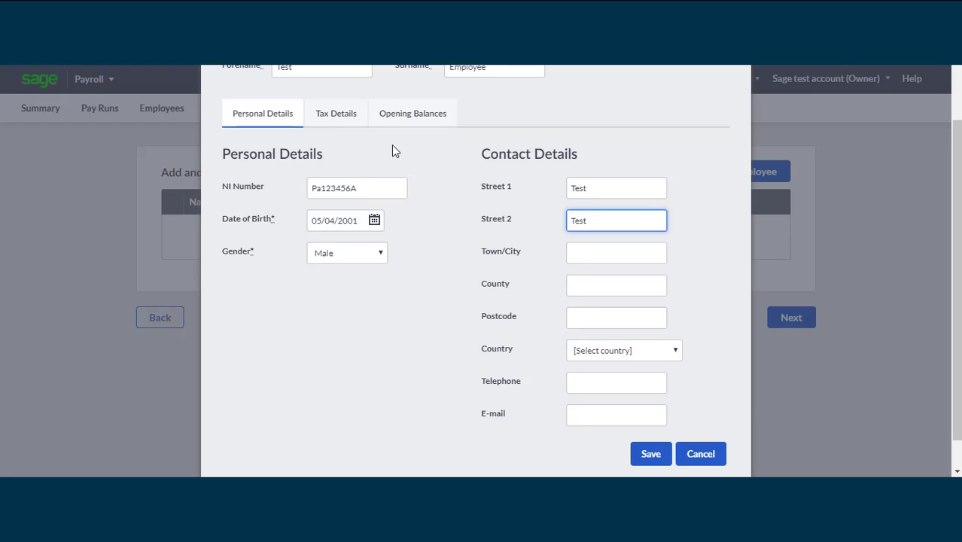
{"action": "left_click", "coordinate": [332, 116]}
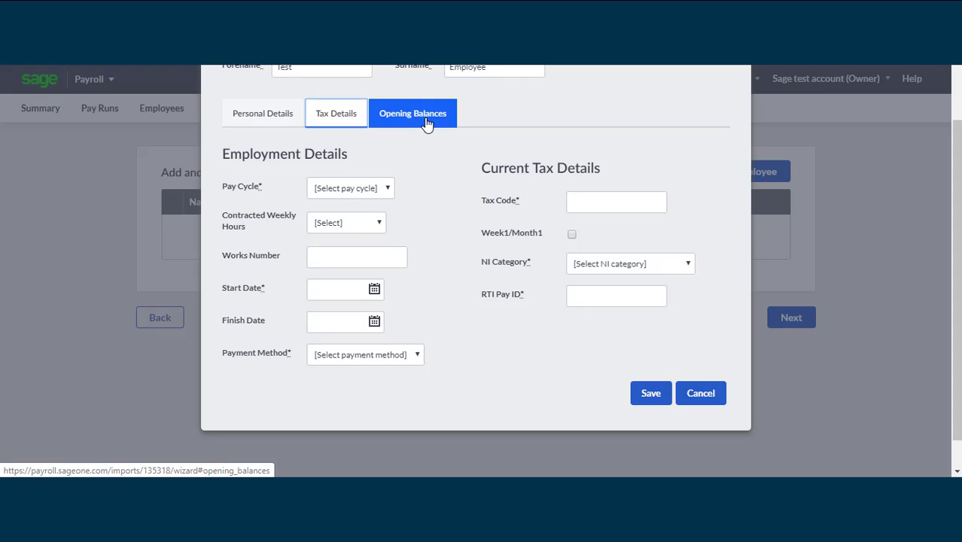
Put the employee on a Weekly pay cycle, 24-29.99 contracted hours, works number 123
{"action": "left_click", "coordinate": [425, 122]}
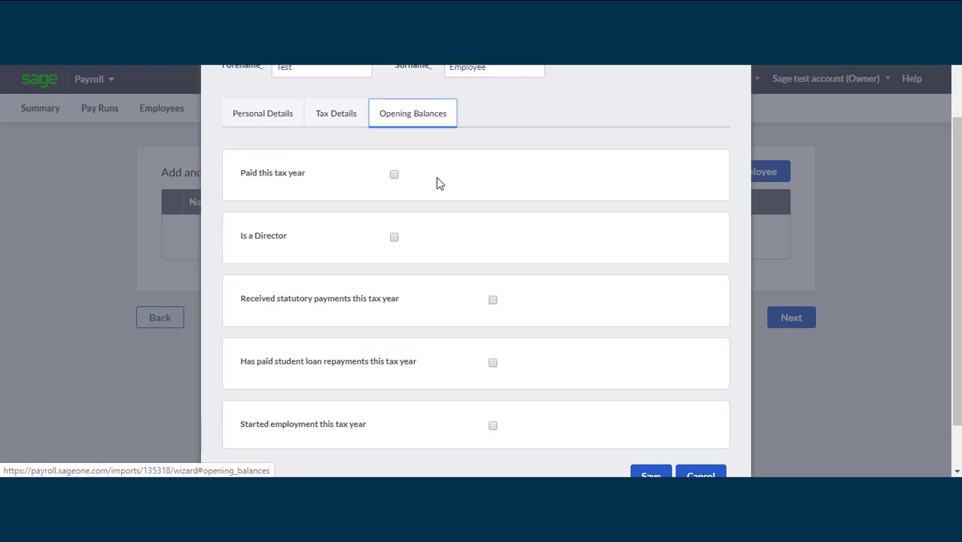
{"action": "left_click", "coordinate": [340, 122]}
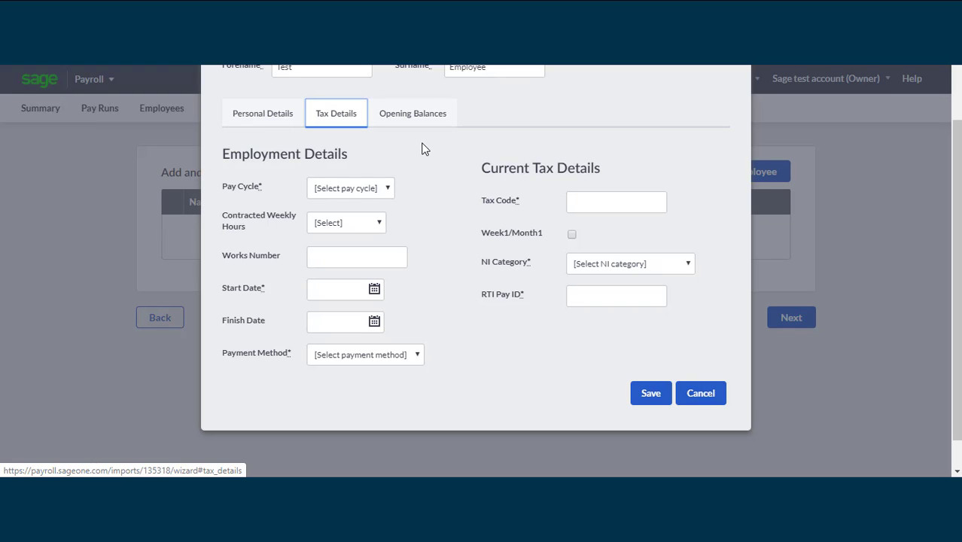
{"action": "left_click", "coordinate": [389, 190]}
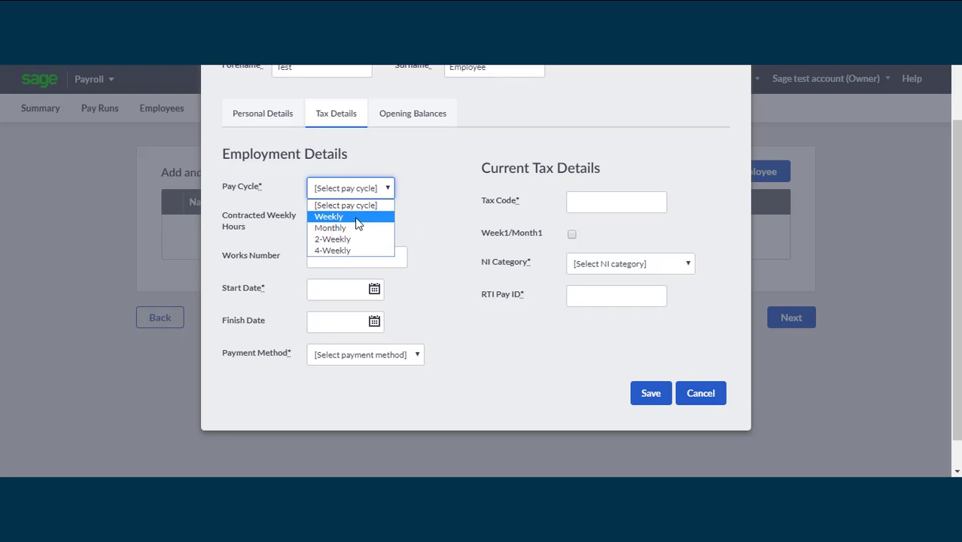
{"action": "left_click", "coordinate": [358, 219]}
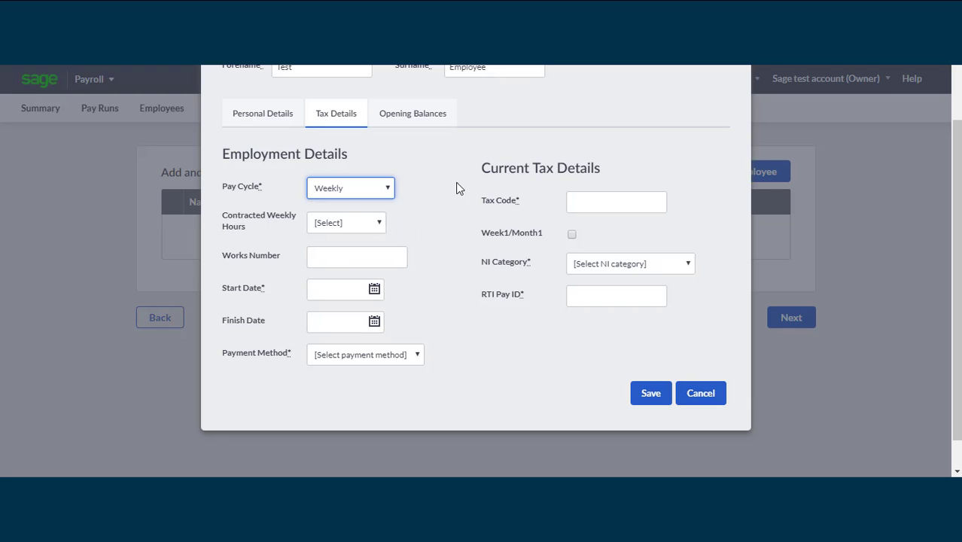
{"action": "left_click", "coordinate": [382, 221]}
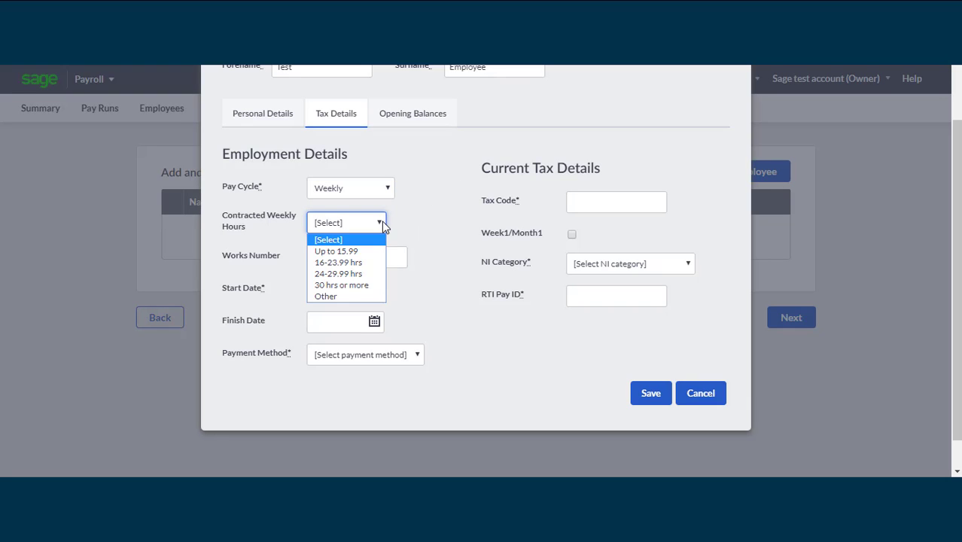
{"action": "left_click", "coordinate": [358, 273]}
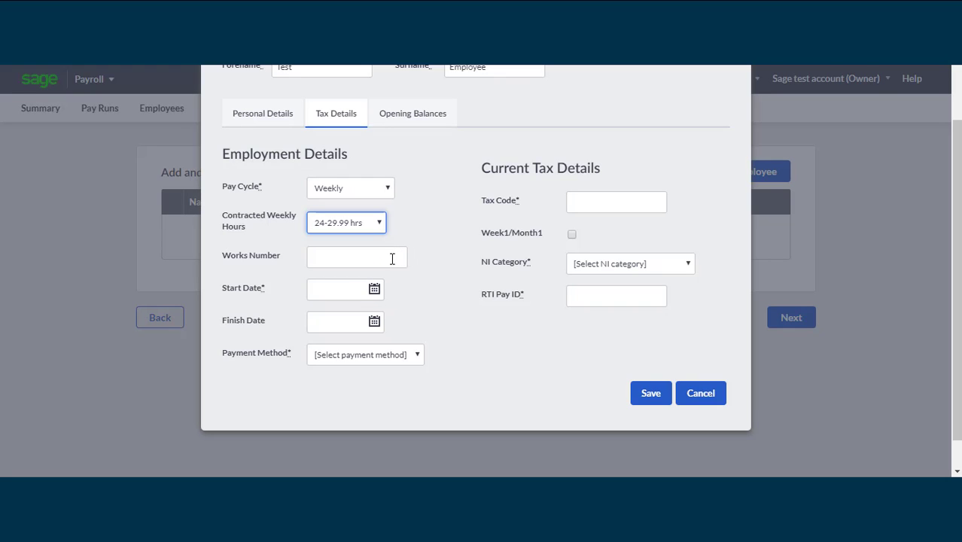
{"action": "left_click", "coordinate": [392, 258]}
{"action": "type", "text": "123"}
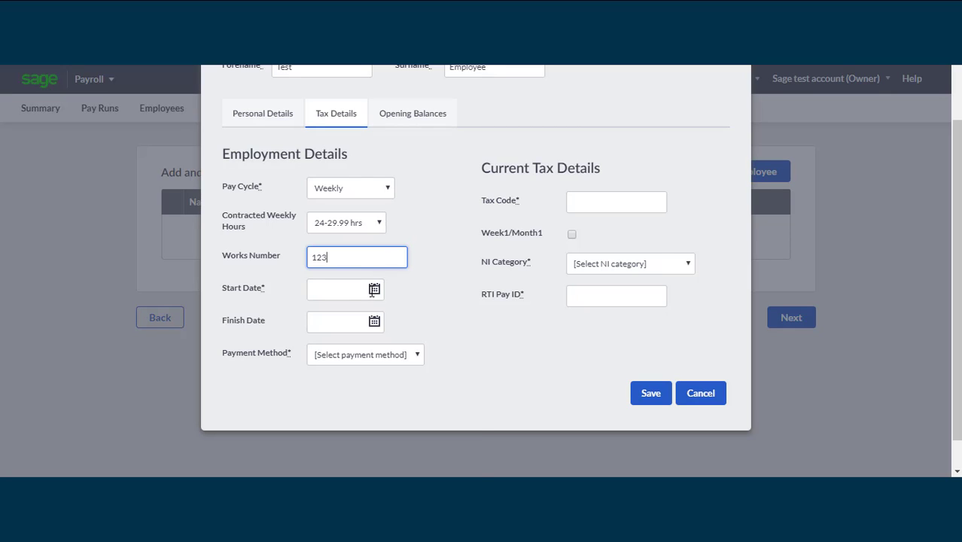
Set the employee's start date to 01/01/2020 and payment method to Cash
{"action": "left_click", "coordinate": [370, 291]}
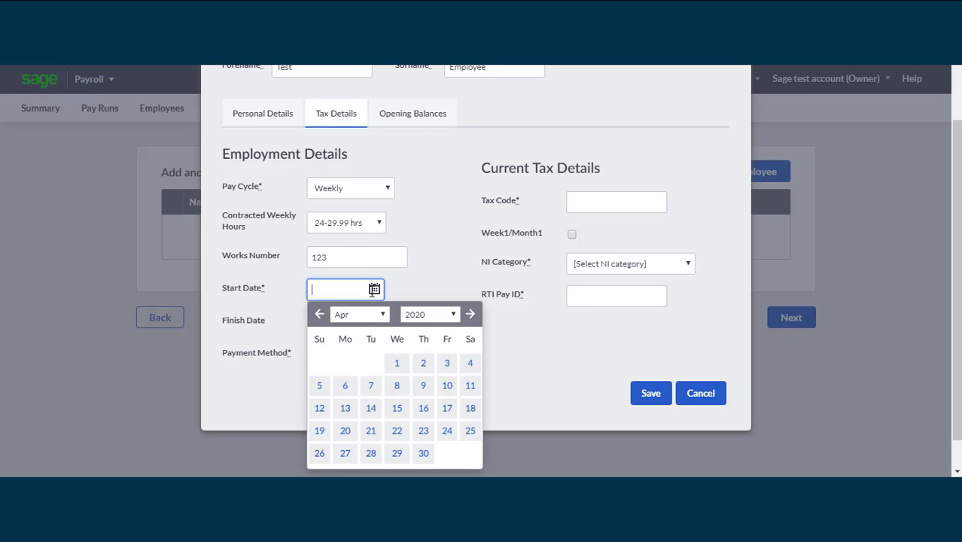
{"action": "left_click", "coordinate": [318, 314]}
{"action": "left_click", "coordinate": [318, 314]}
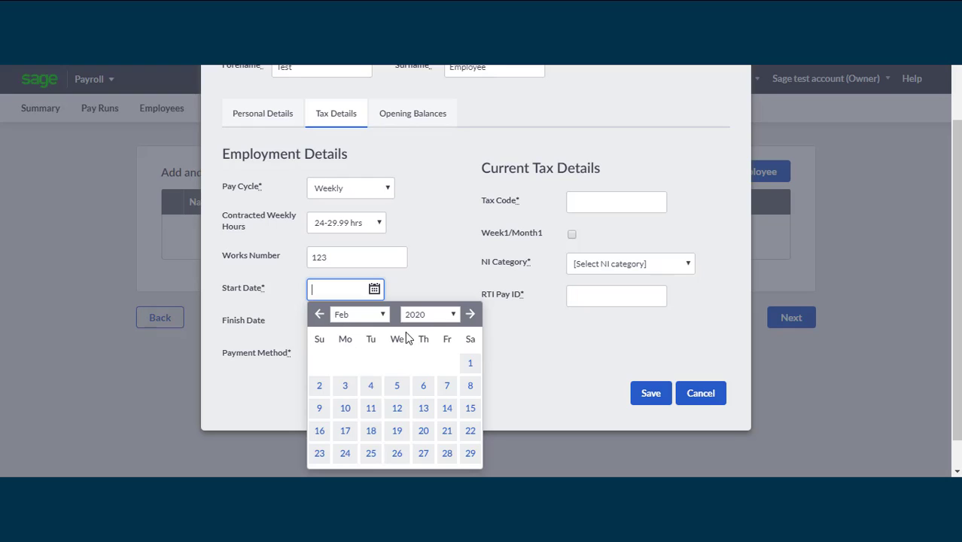
{"action": "left_click", "coordinate": [318, 315]}
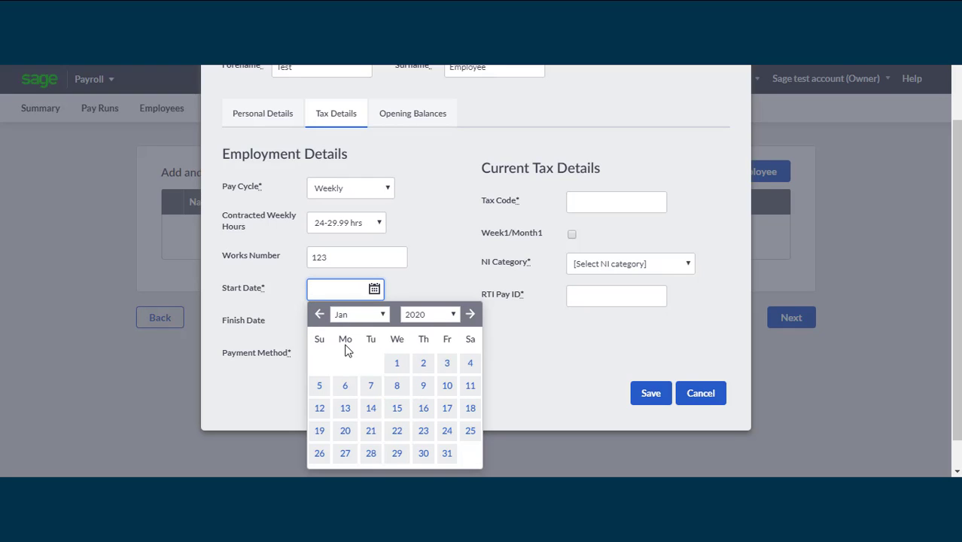
{"action": "left_click", "coordinate": [394, 362]}
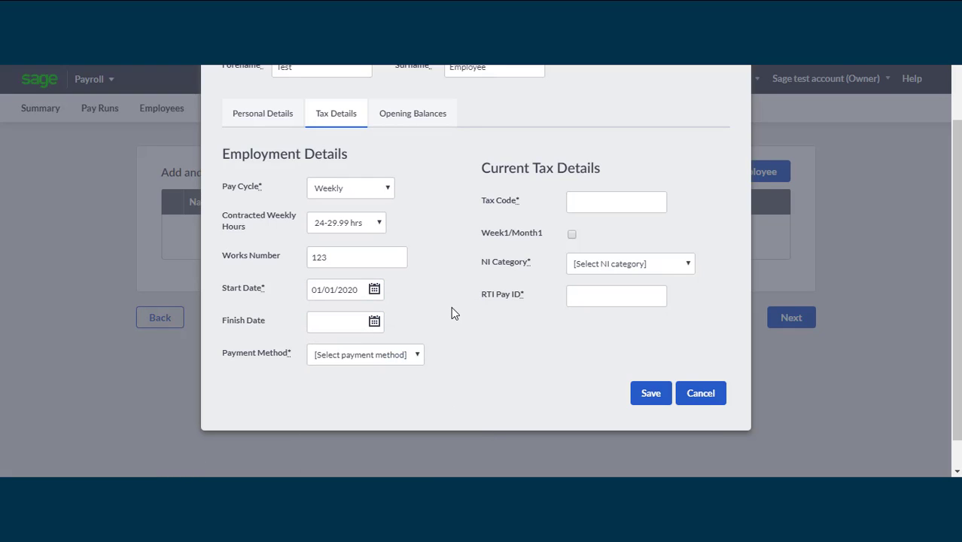
{"action": "left_click", "coordinate": [418, 355]}
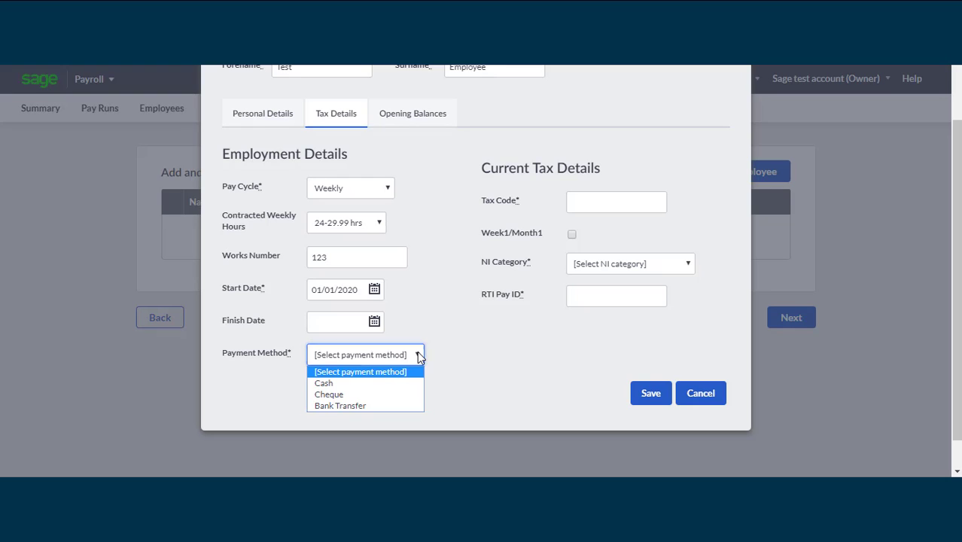
{"action": "left_click", "coordinate": [387, 384]}
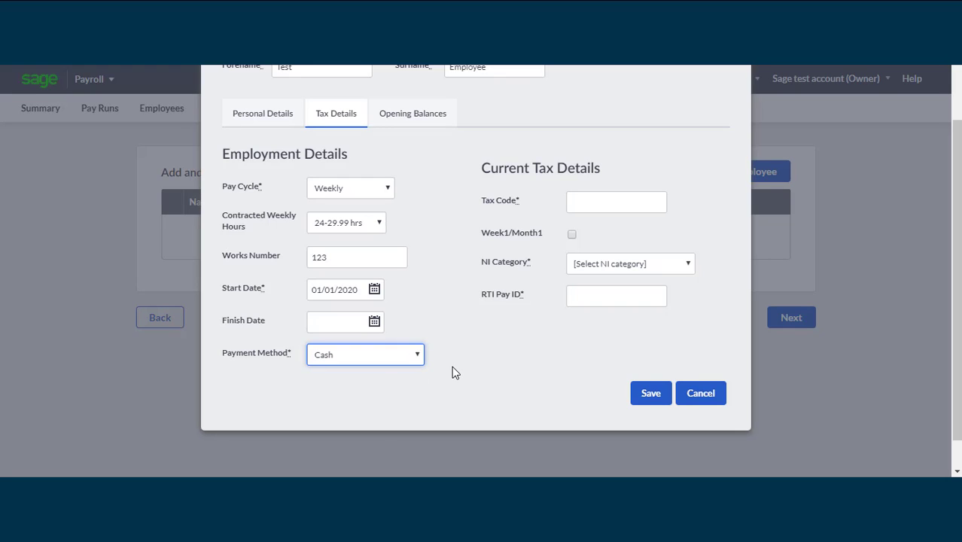
Enter tax code 1250L and choose NI category A (Over 21 Standard Rate)
{"action": "left_click", "coordinate": [638, 211]}
{"action": "type", "text": "1250L"}
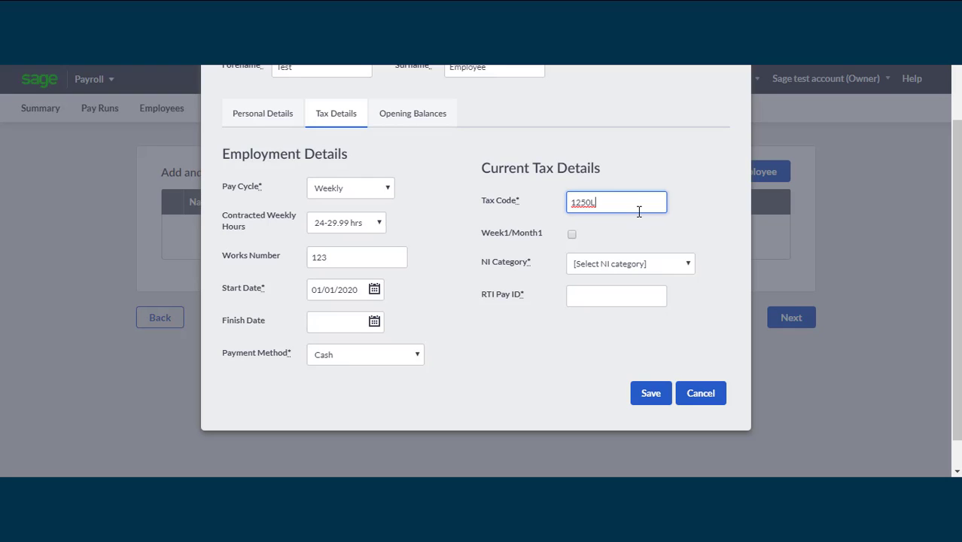
{"action": "left_click", "coordinate": [637, 263]}
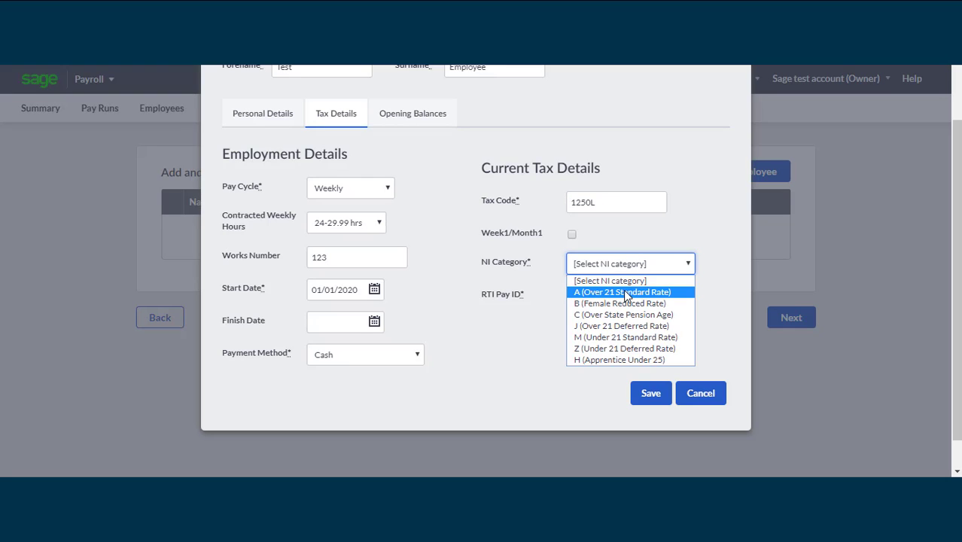
{"action": "left_click", "coordinate": [627, 293]}
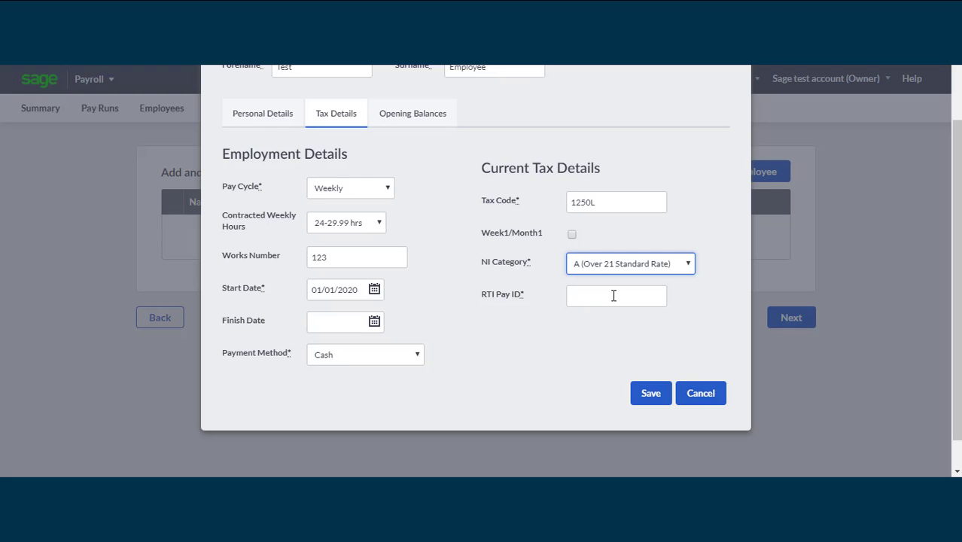
{"action": "left_click", "coordinate": [613, 295]}
Enter RTI Pay ID 123, then tick 'Paid this tax year' under Opening Balances
{"action": "type", "text": "123"}
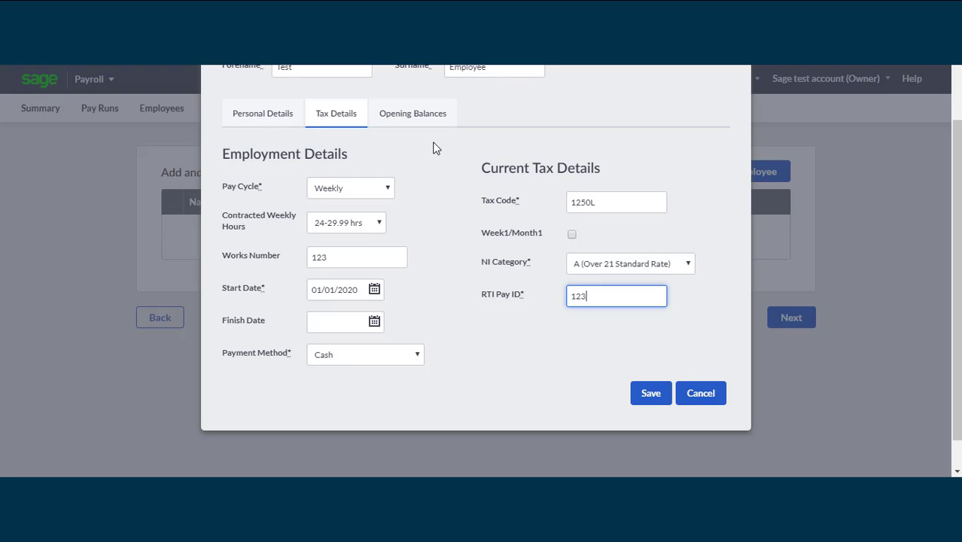
{"action": "left_click", "coordinate": [424, 121]}
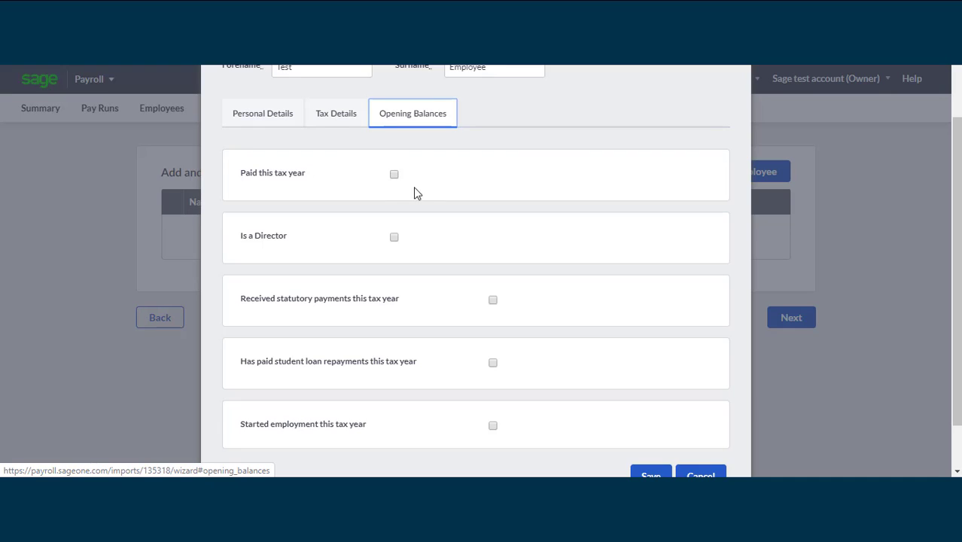
{"action": "left_click", "coordinate": [394, 176]}
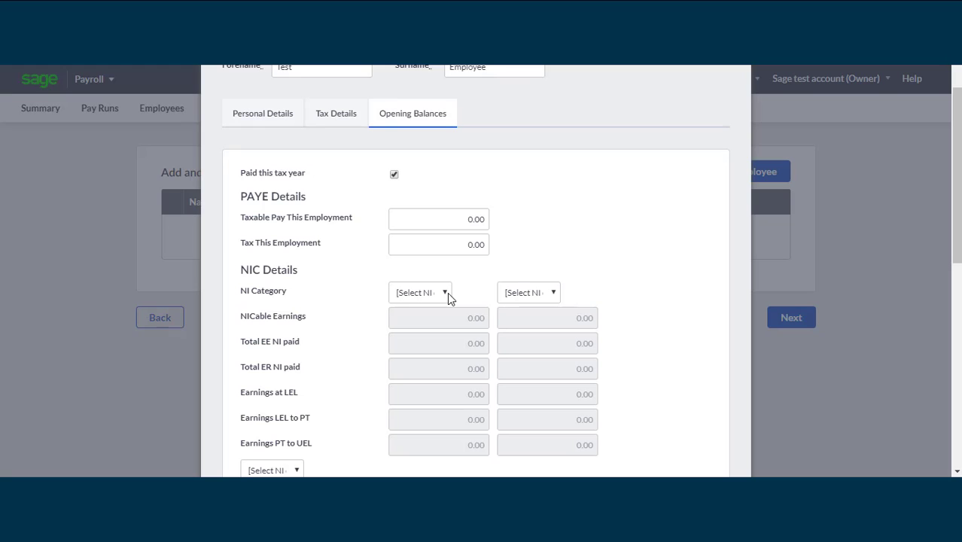
{"action": "left_click_drag", "start_coordinate": [956, 185], "coordinate": [957, 240]}
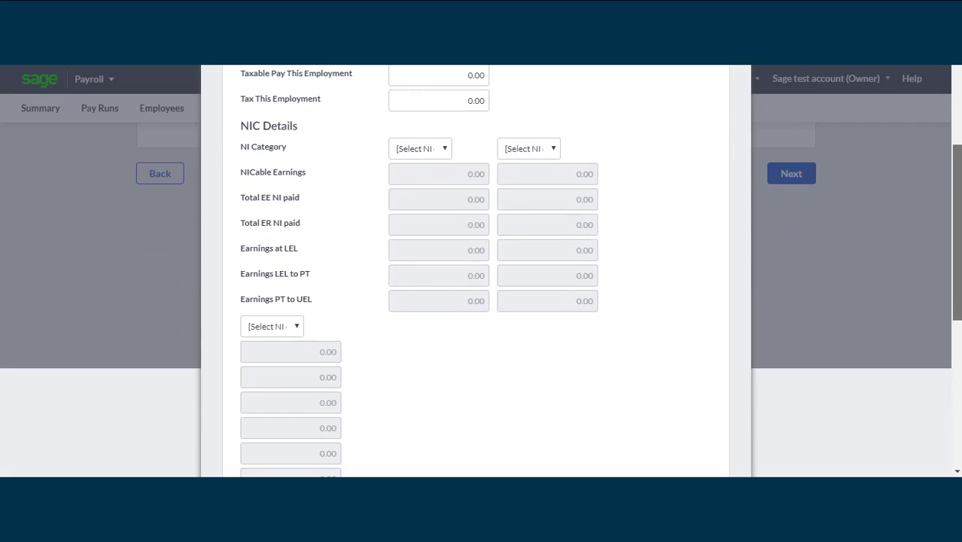
Choose NI category A in the opening-balance NIC Details
{"action": "left_click", "coordinate": [424, 147]}
{"action": "left_click", "coordinate": [419, 180]}
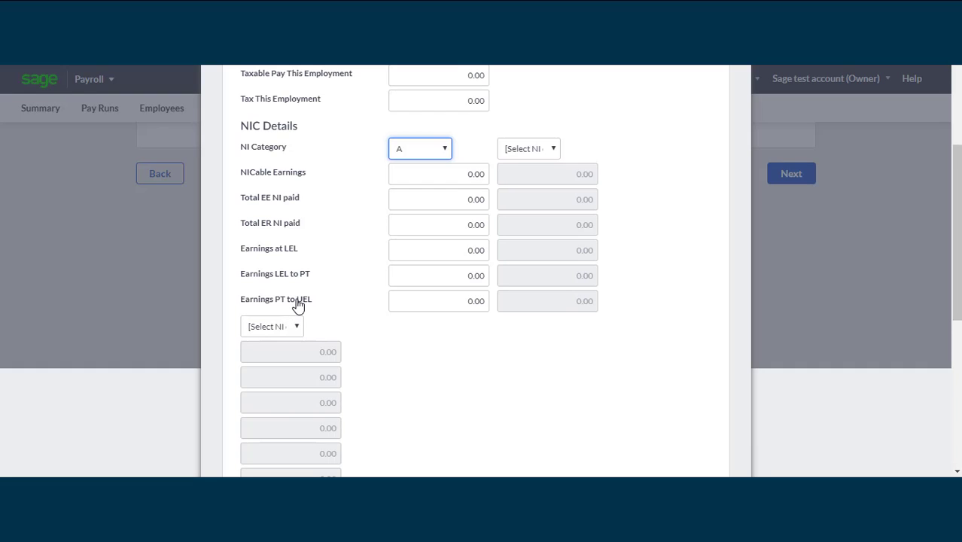
{"action": "scroll", "coordinate": [298, 305], "scroll_direction": "down", "scroll_amount": 5}
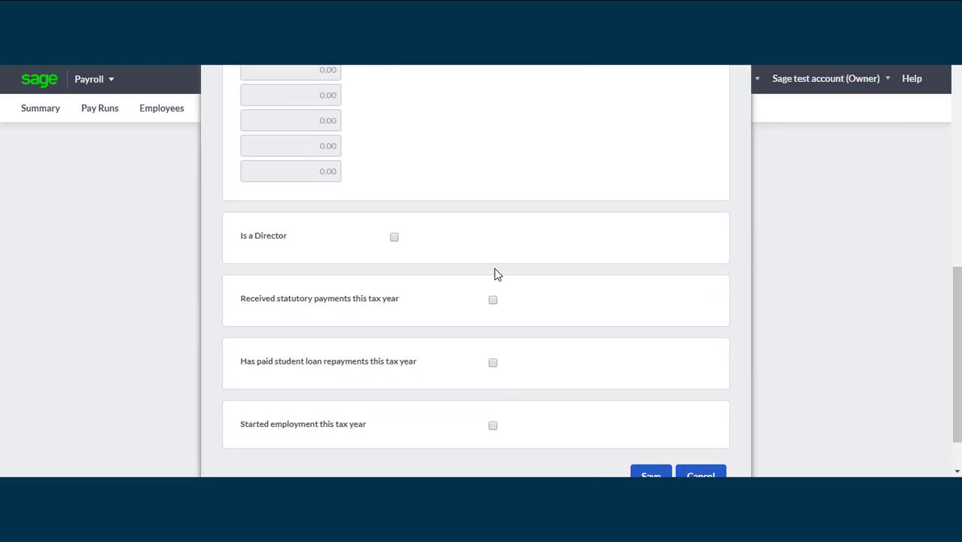
Tick 'Is a Director' and 'Received statutory payments this tax year' in the opening balances
{"action": "left_click", "coordinate": [394, 238]}
{"action": "left_click_drag", "start_coordinate": [955, 269], "coordinate": [958, 295]}
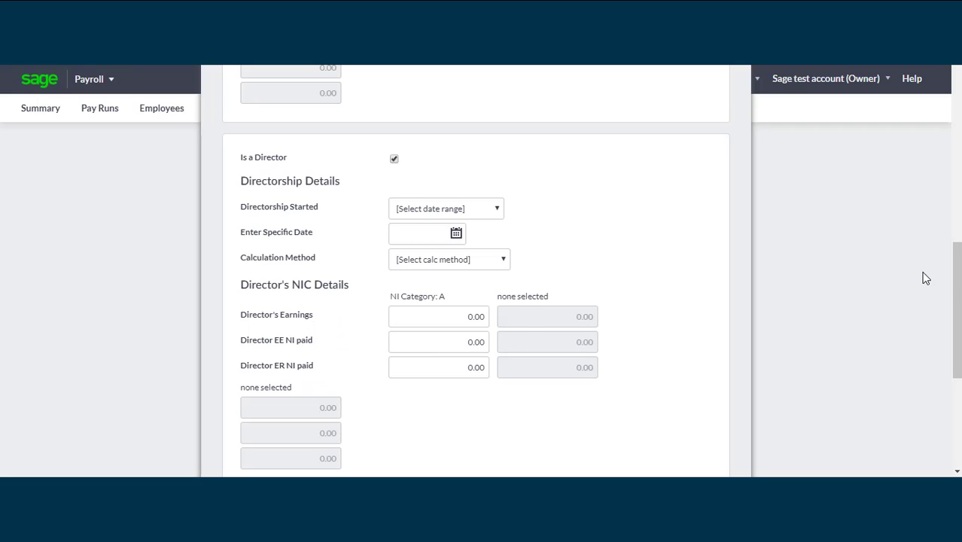
{"action": "left_click_drag", "start_coordinate": [957, 286], "coordinate": [957, 375]}
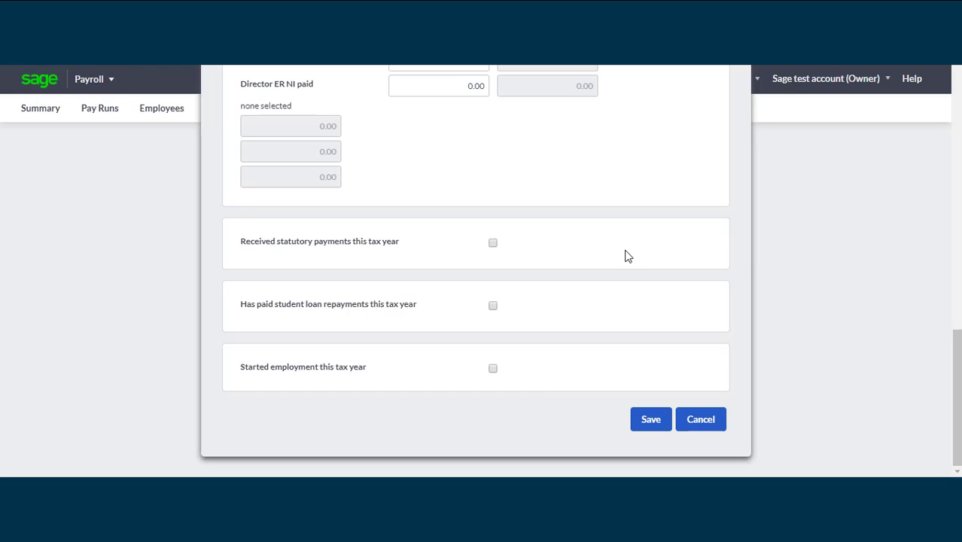
{"action": "left_click", "coordinate": [492, 244]}
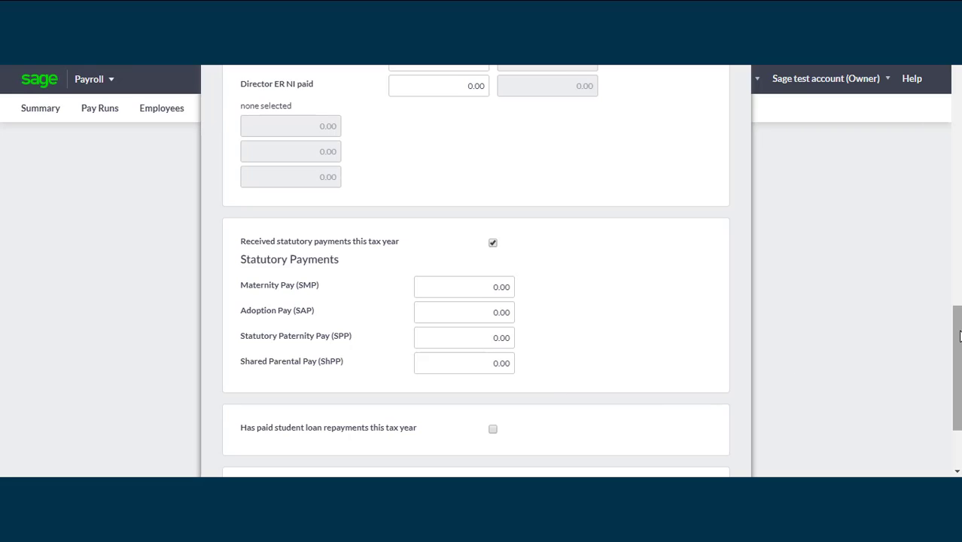
{"action": "scroll", "coordinate": [958, 336], "scroll_direction": "down", "scroll_amount": 3}
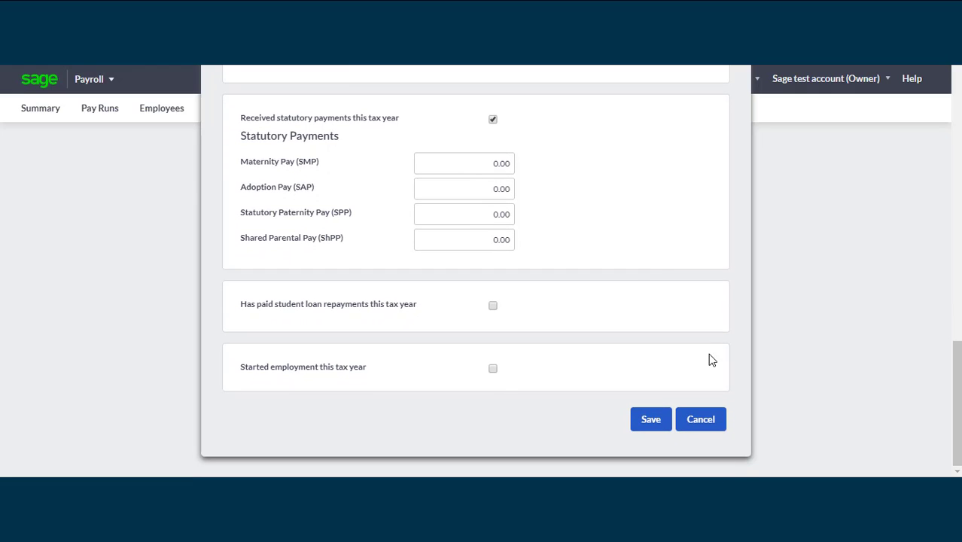
Tick student loan repayments and 'Started employment this tax year', with 'Employee declaration: P46' basis
{"action": "left_click", "coordinate": [493, 307]}
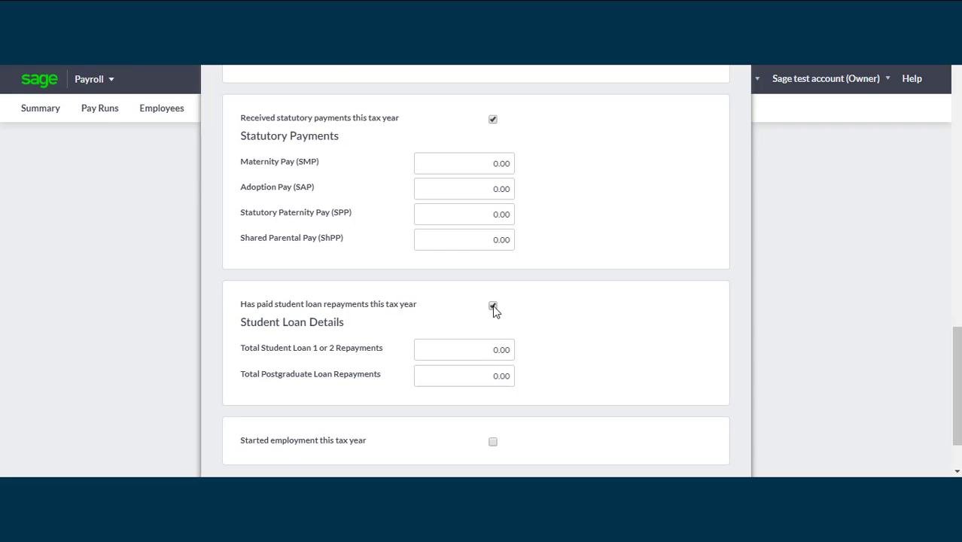
{"action": "scroll", "coordinate": [760, 380], "scroll_direction": "down", "scroll_amount": 2}
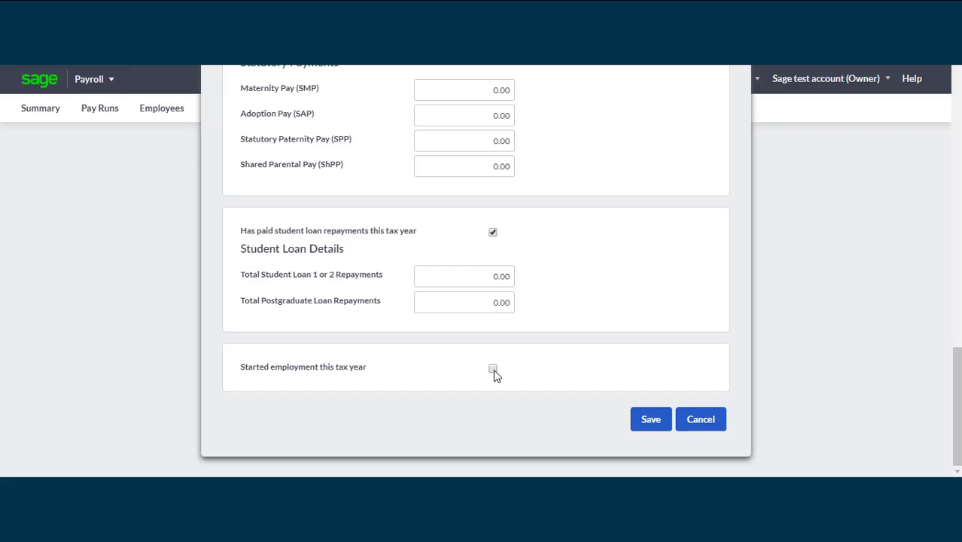
{"action": "left_click", "coordinate": [493, 368]}
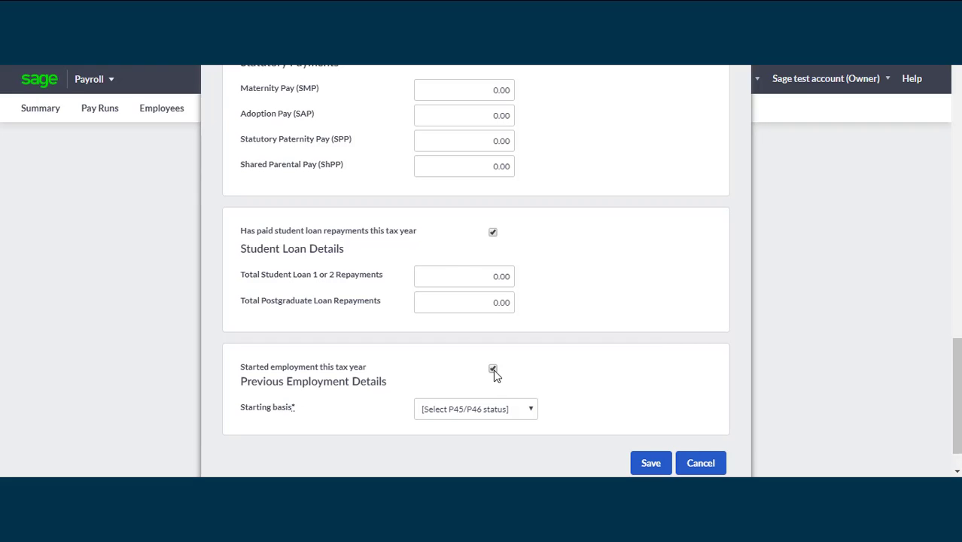
{"action": "left_click", "coordinate": [521, 412]}
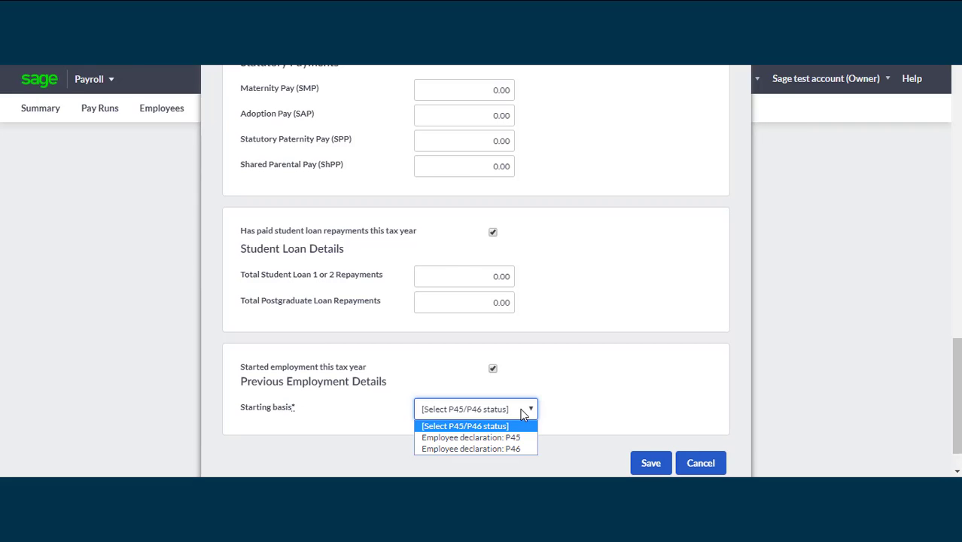
{"action": "left_click", "coordinate": [471, 448]}
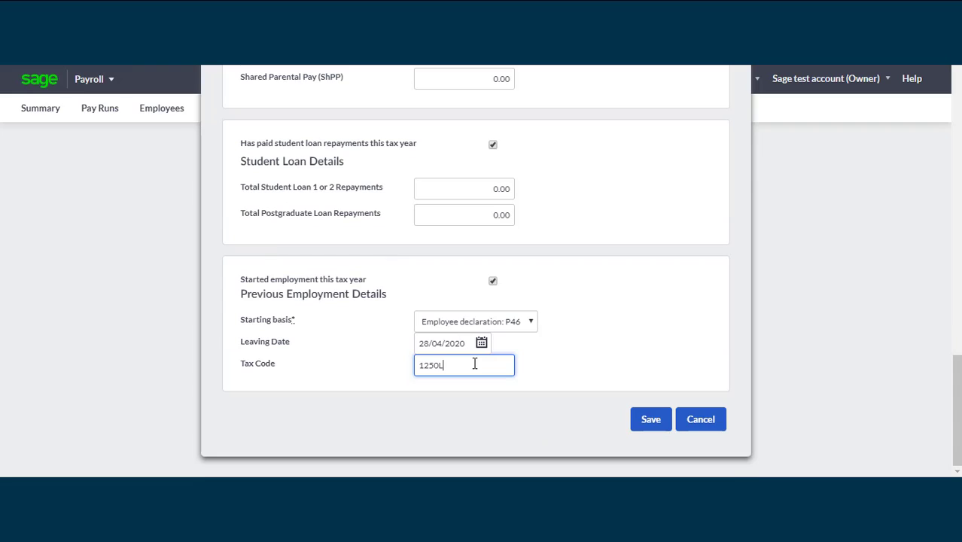
Save Test Employee and advance to Confirmation showing 1 active employee and 0 leavers
{"action": "left_click", "coordinate": [653, 422]}
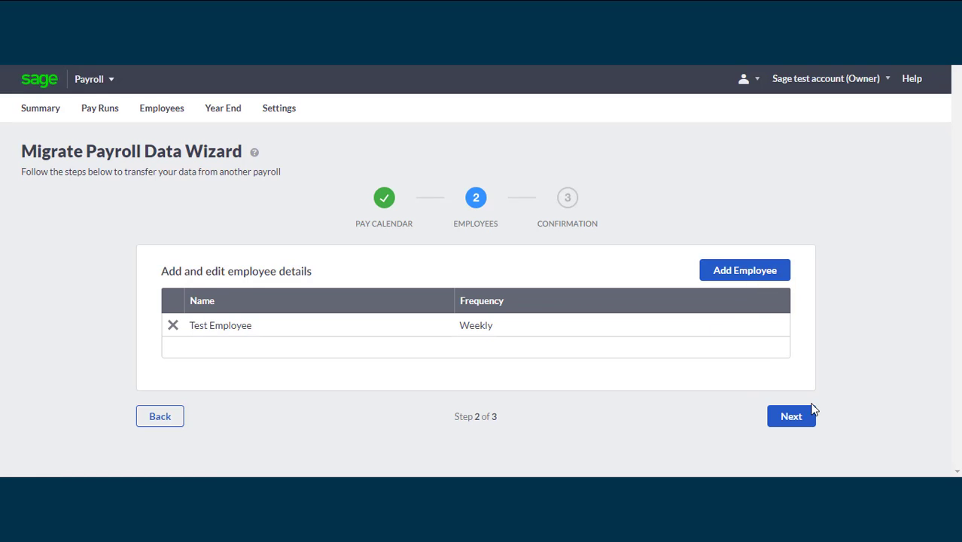
{"action": "left_click", "coordinate": [805, 426]}
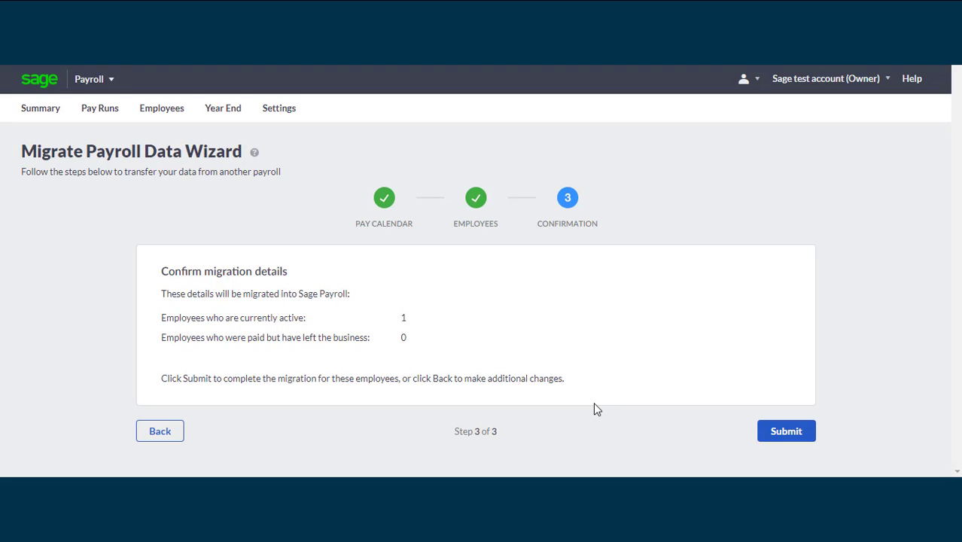
Submit the migration wizard and open the Employer Values 2019/2020 page
{"action": "left_click", "coordinate": [786, 433]}
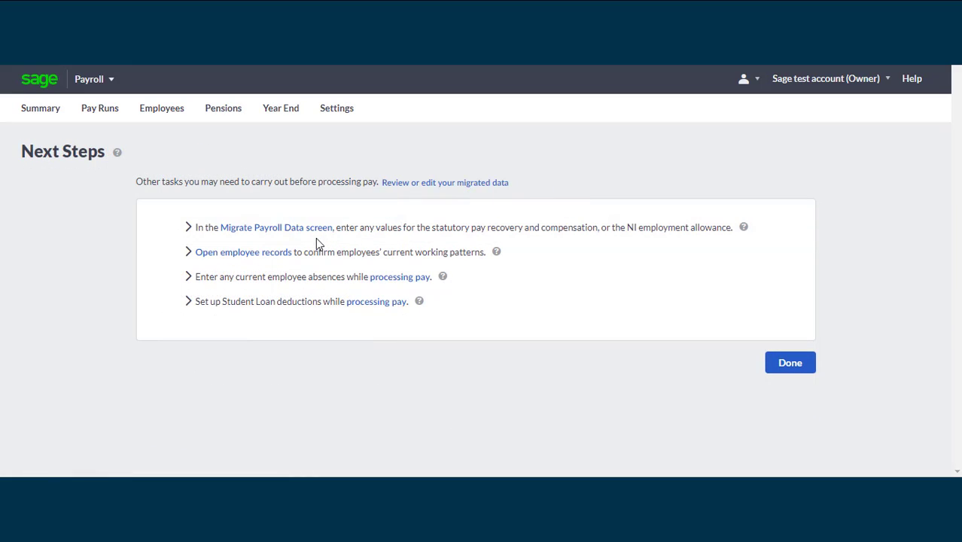
{"action": "left_click", "coordinate": [270, 236]}
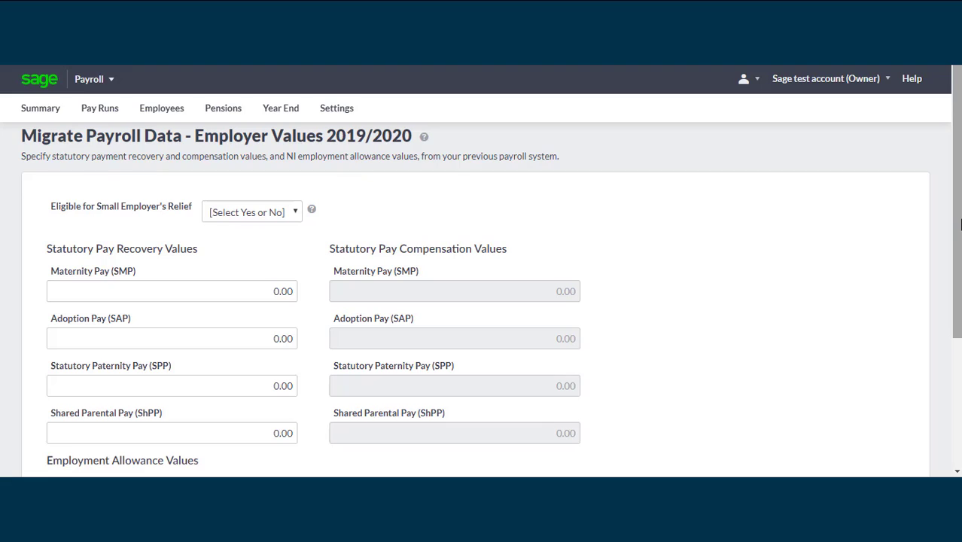
Look over the Small Employer's Relief options without changing them
{"action": "scroll", "coordinate": [959, 223], "scroll_direction": "down", "scroll_amount": 1}
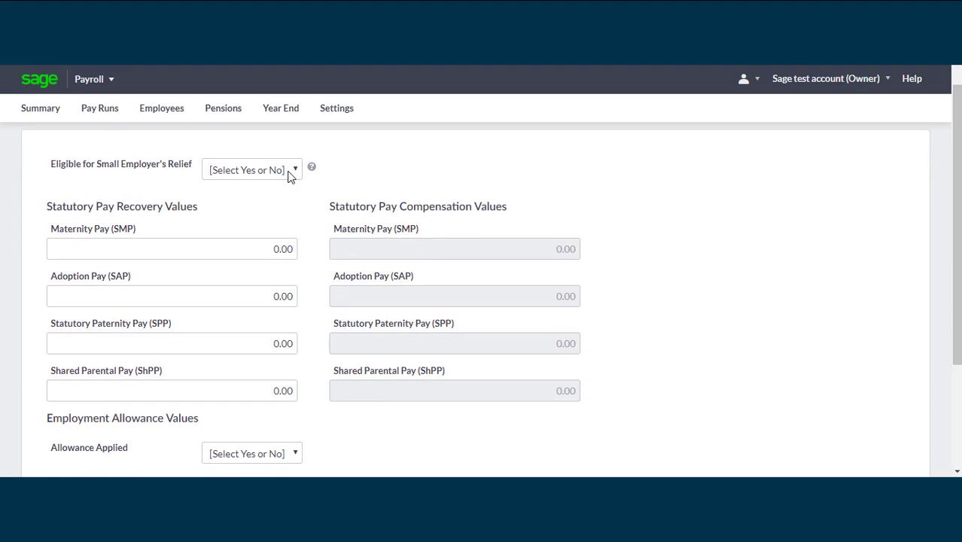
{"action": "left_click", "coordinate": [289, 173]}
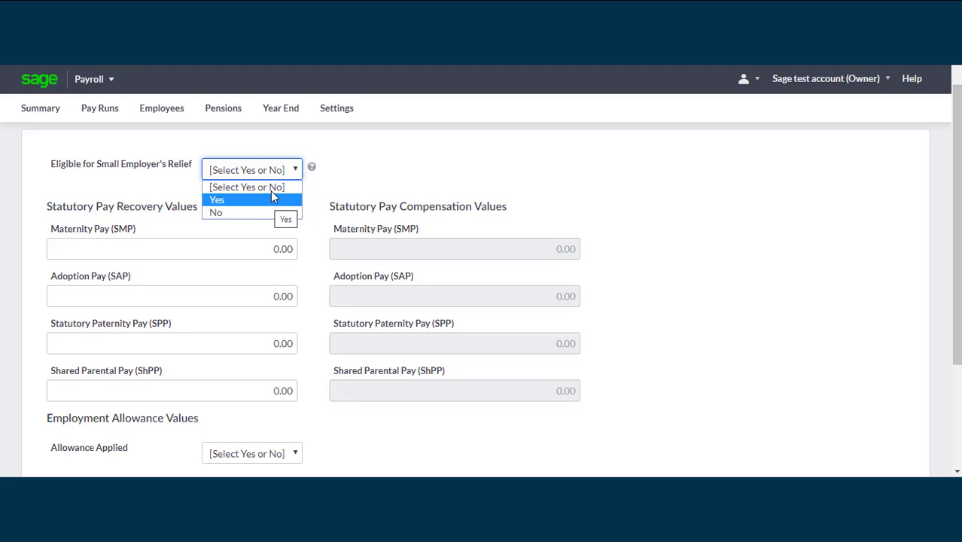
{"action": "left_click", "coordinate": [485, 189]}
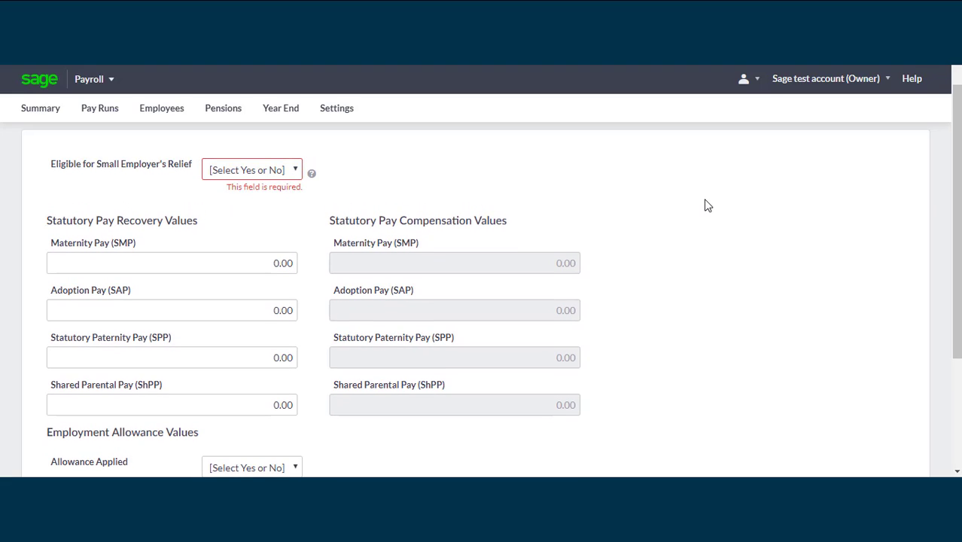
{"action": "scroll", "coordinate": [957, 205], "scroll_direction": "down", "scroll_amount": 1}
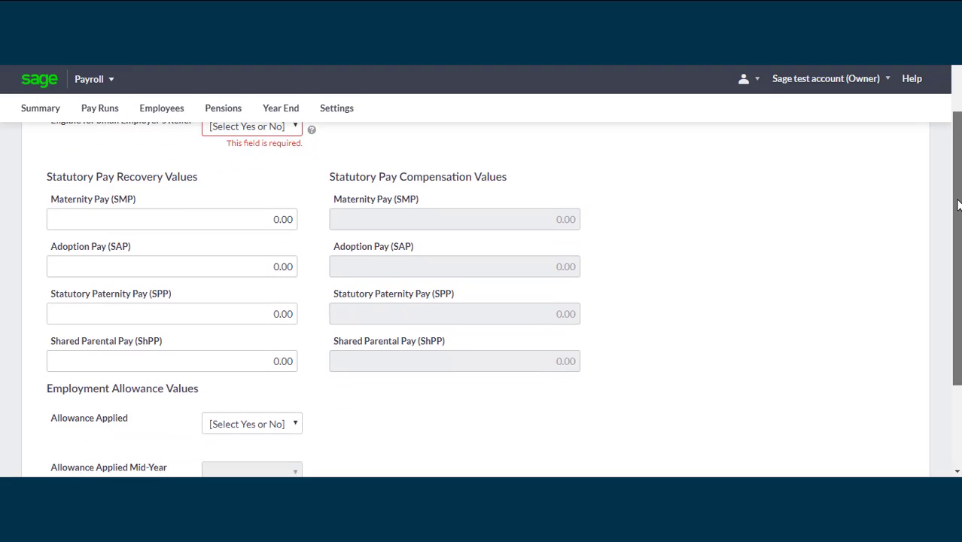
{"action": "scroll", "coordinate": [955, 230], "scroll_direction": "down", "scroll_amount": 2}
{"action": "scroll", "coordinate": [951, 256], "scroll_direction": "up", "scroll_amount": 3}
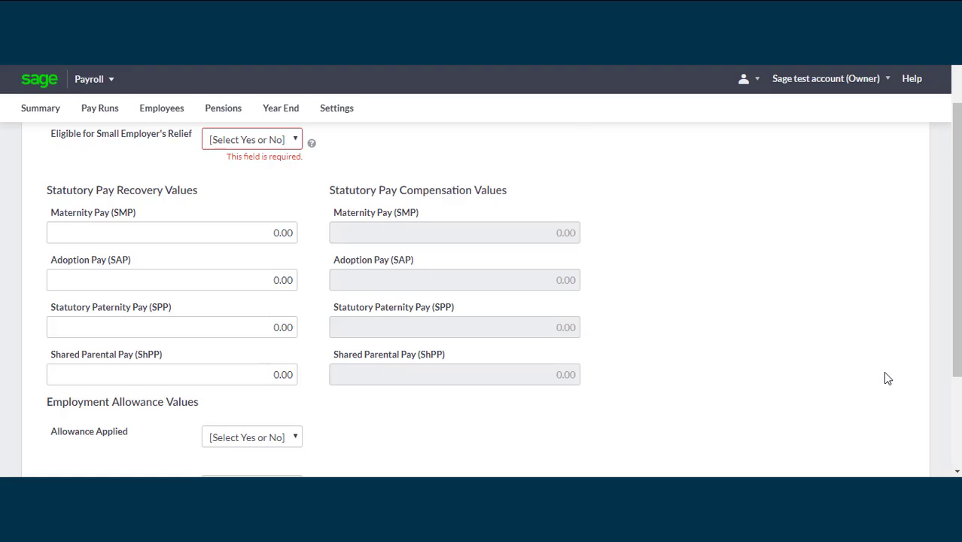
{"action": "scroll", "coordinate": [882, 371], "scroll_direction": "down", "scroll_amount": 3}
Set Allowance Applied to Yes and Allowance Applied Mid-Year to No, then save
{"action": "left_click", "coordinate": [281, 295]}
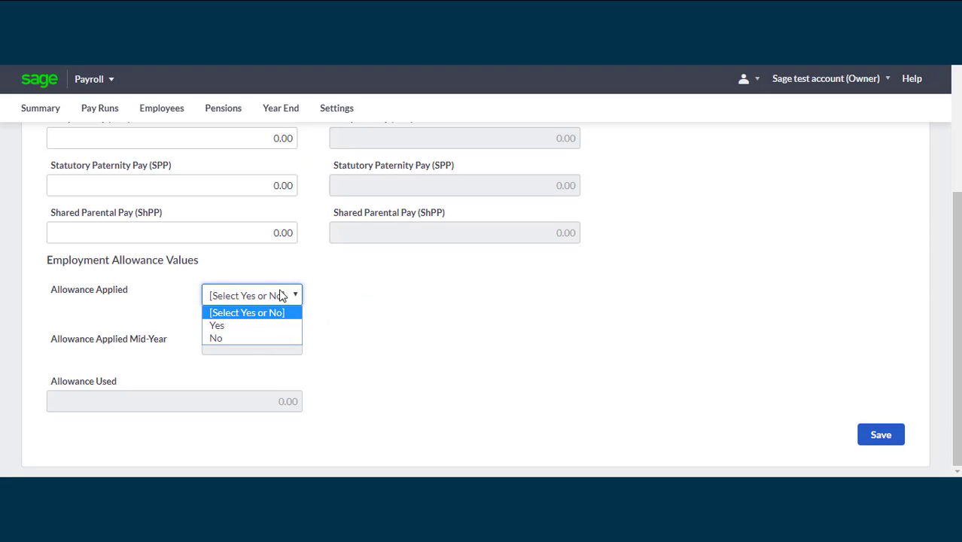
{"action": "left_click", "coordinate": [268, 332]}
{"action": "left_click", "coordinate": [271, 339]}
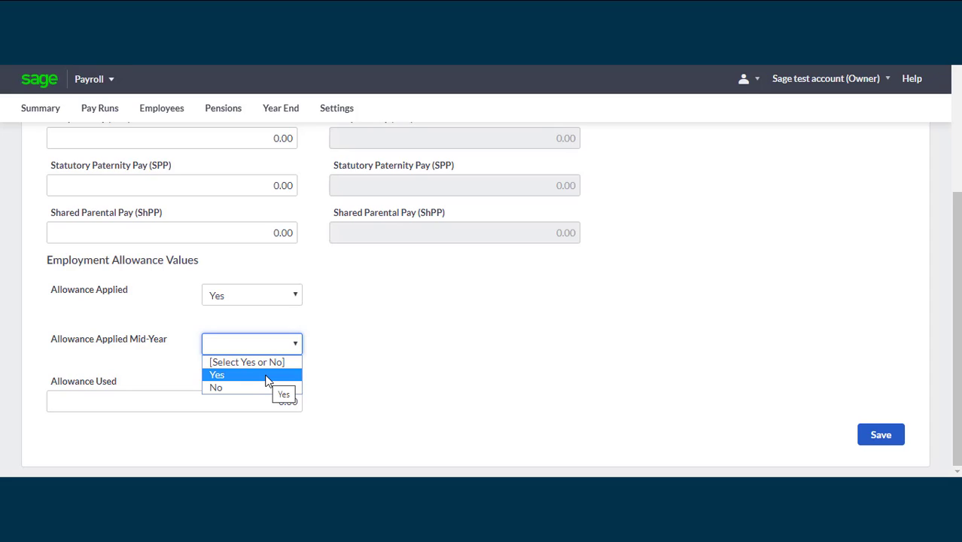
{"action": "left_click", "coordinate": [256, 387]}
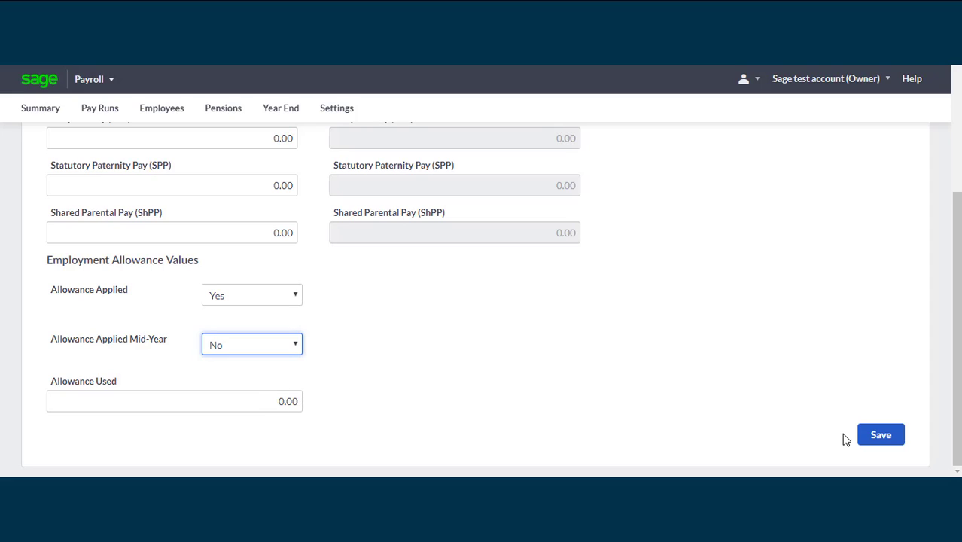
{"action": "left_click", "coordinate": [886, 441]}
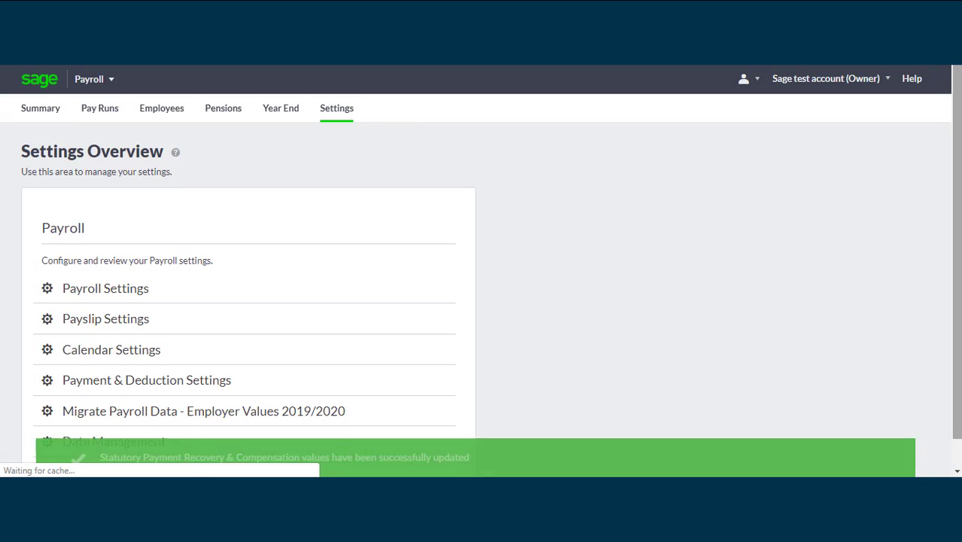
Return to the Summary showing the Week 45 weekly pay run for 11th February 2020
{"action": "mouse_move", "coordinate": [957, 227]}
{"action": "left_mouse_down"}
{"action": "mouse_move", "coordinate": [957, 274]}
{"action": "mouse_move", "coordinate": [956, 230]}
{"action": "left_mouse_up"}
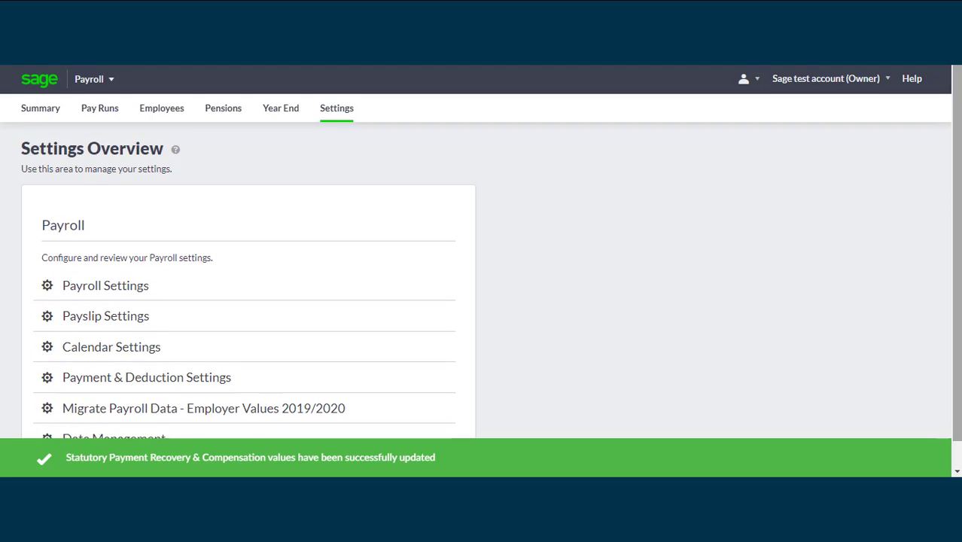
{"action": "left_click", "coordinate": [40, 114]}
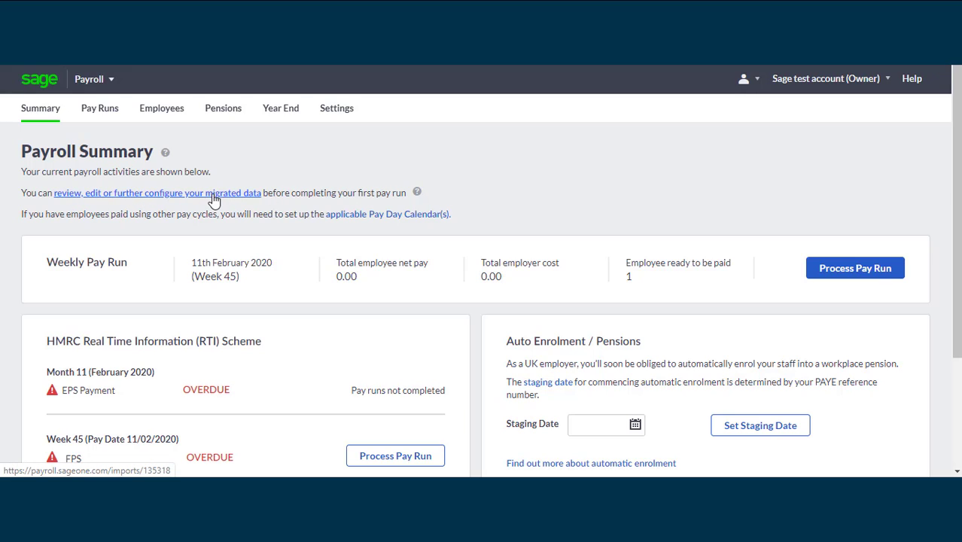
Open the migrated-data review and go to the Employees list showing Test Employee
{"action": "left_click", "coordinate": [149, 197]}
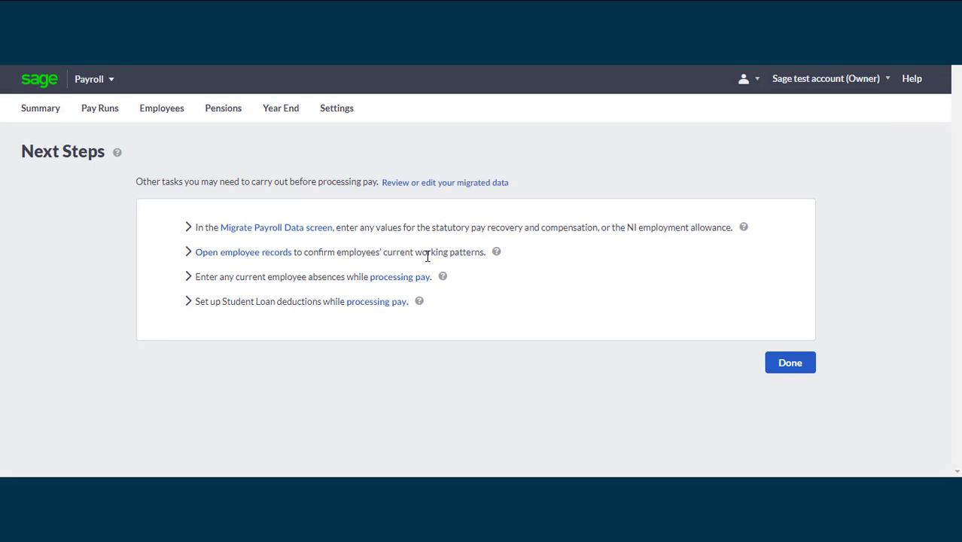
{"action": "left_click", "coordinate": [246, 253]}
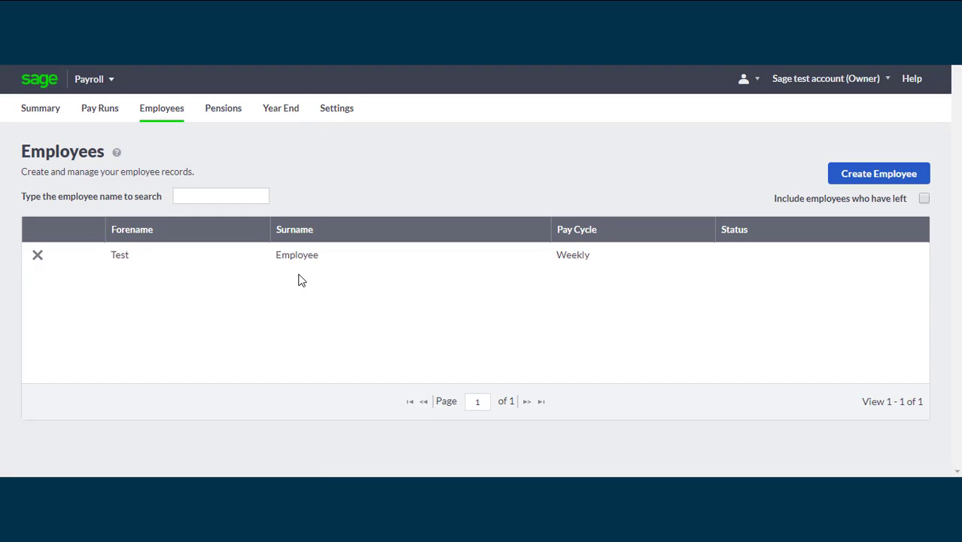
Change Test Employee's working pattern to Custom 1 Week with Monday and Tuesday working, and save
{"action": "left_click", "coordinate": [293, 263]}
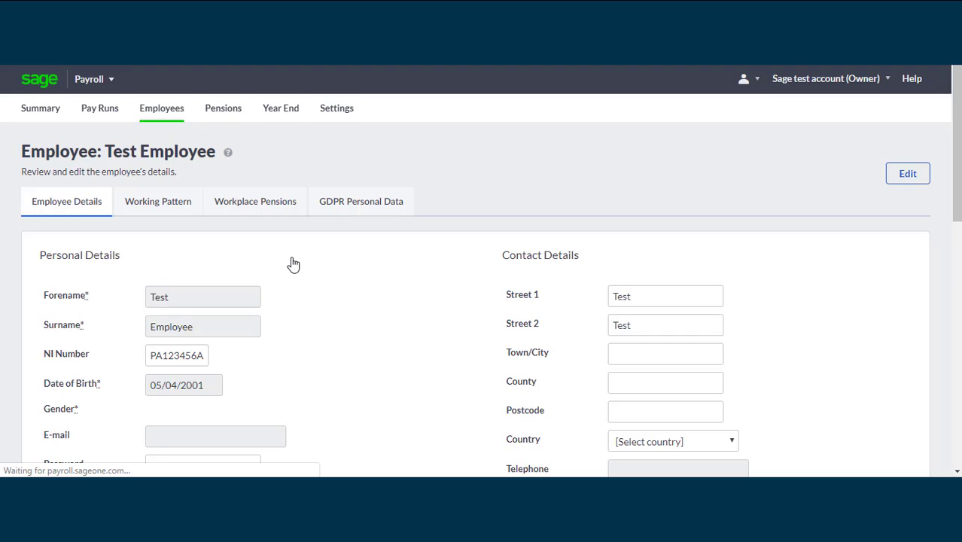
{"action": "left_click", "coordinate": [149, 211]}
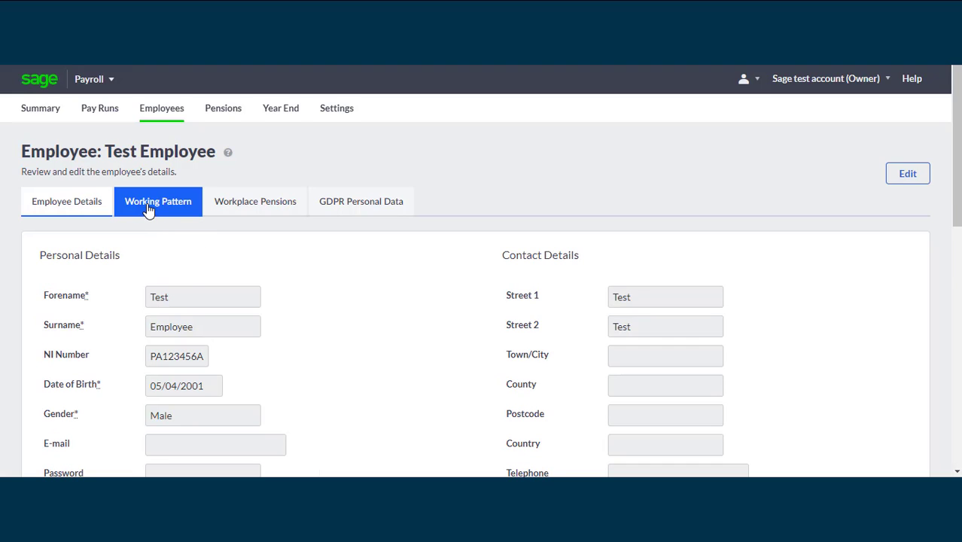
{"action": "left_click", "coordinate": [158, 210]}
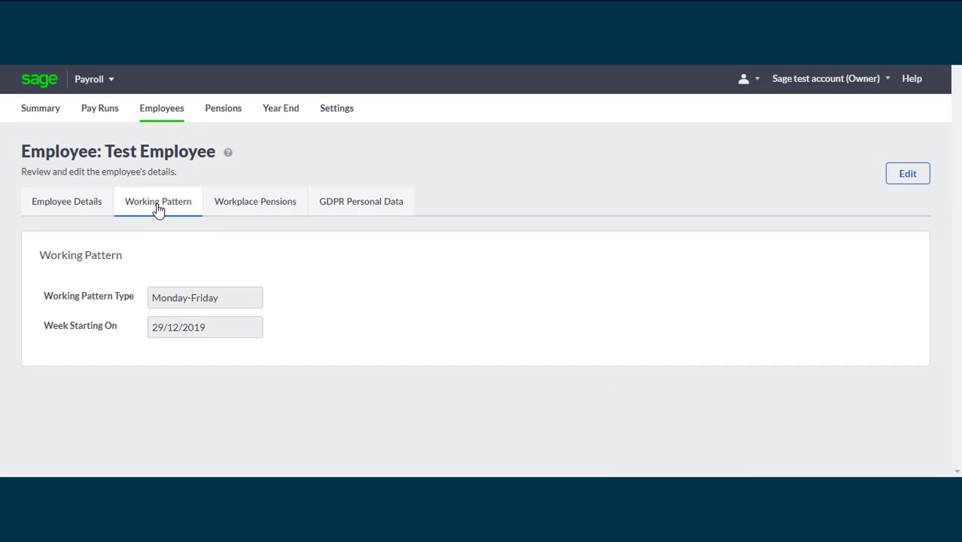
{"action": "left_click", "coordinate": [907, 174]}
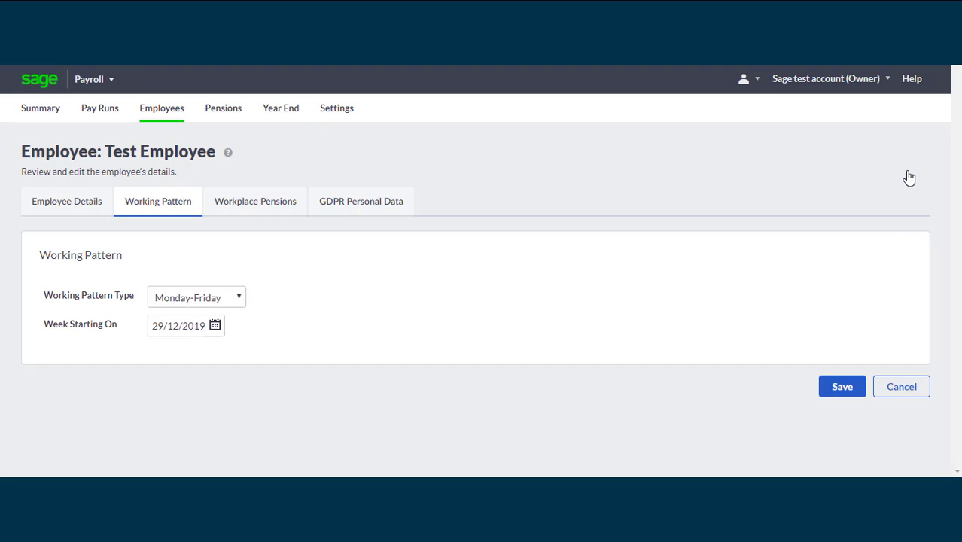
{"action": "left_click", "coordinate": [239, 300]}
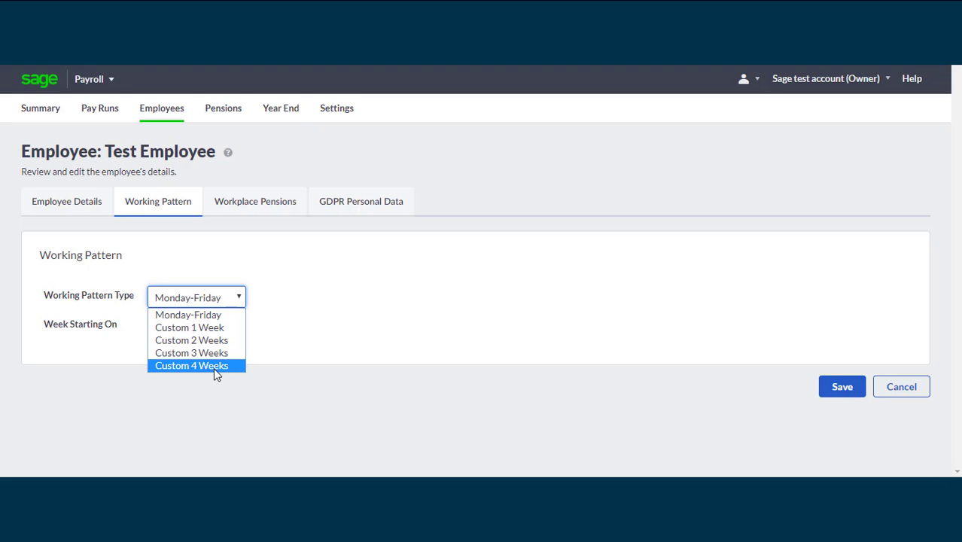
{"action": "left_click", "coordinate": [223, 328]}
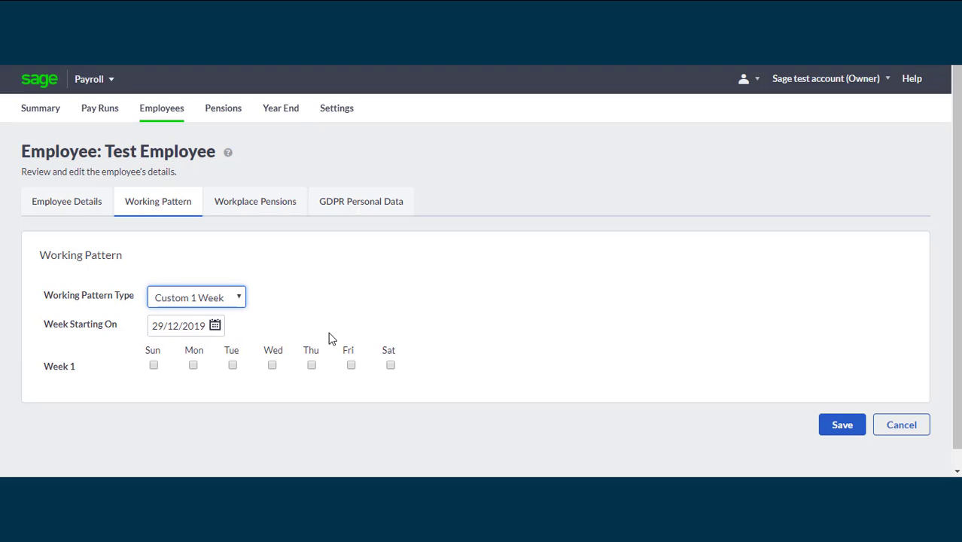
{"action": "left_click", "coordinate": [192, 366]}
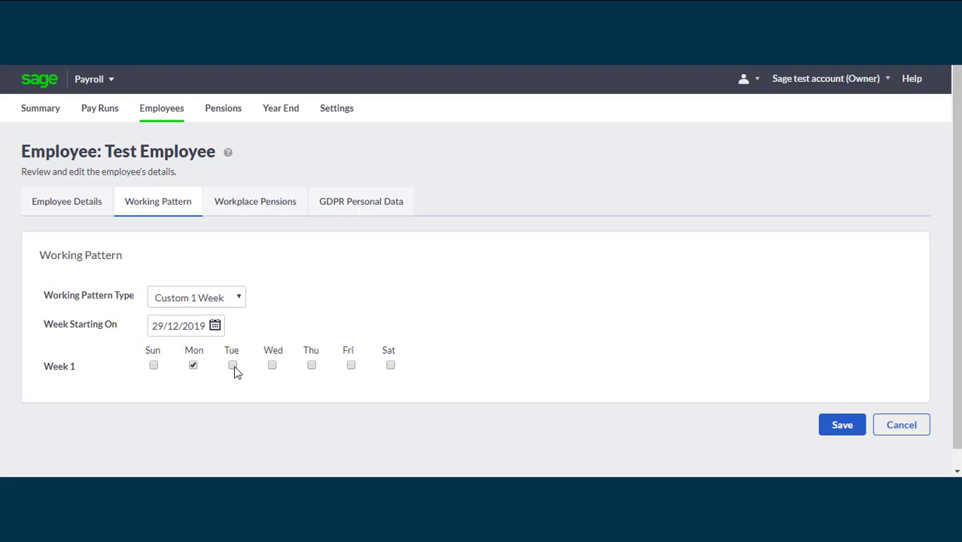
{"action": "left_click", "coordinate": [233, 367]}
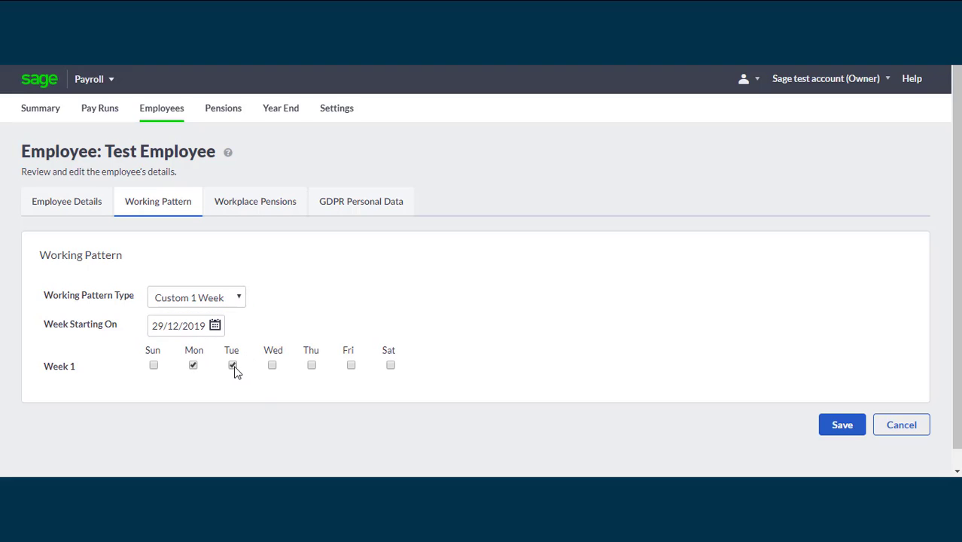
{"action": "left_click", "coordinate": [843, 426]}
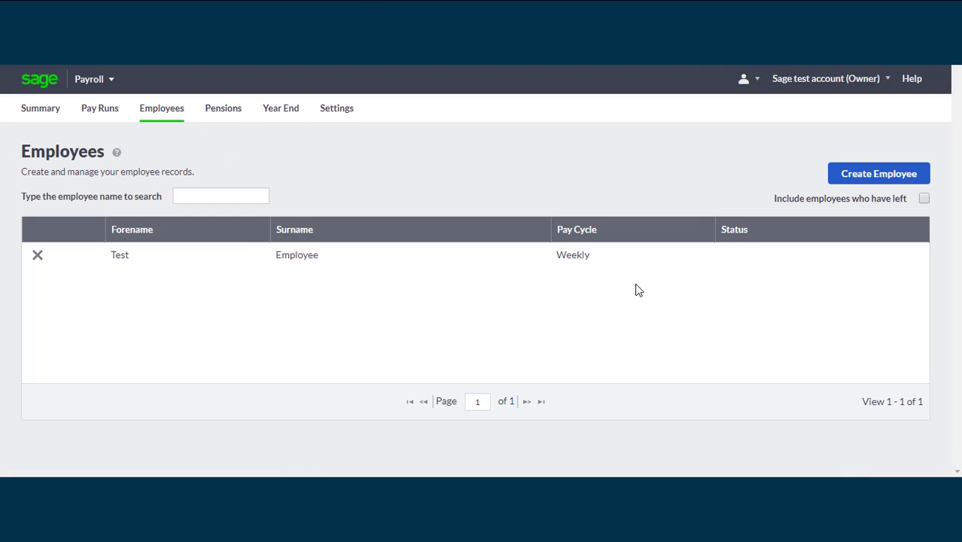
Go from the Summary to the 'review, edit or further configure your migrated data' Next Steps page
{"action": "left_click", "coordinate": [43, 107]}
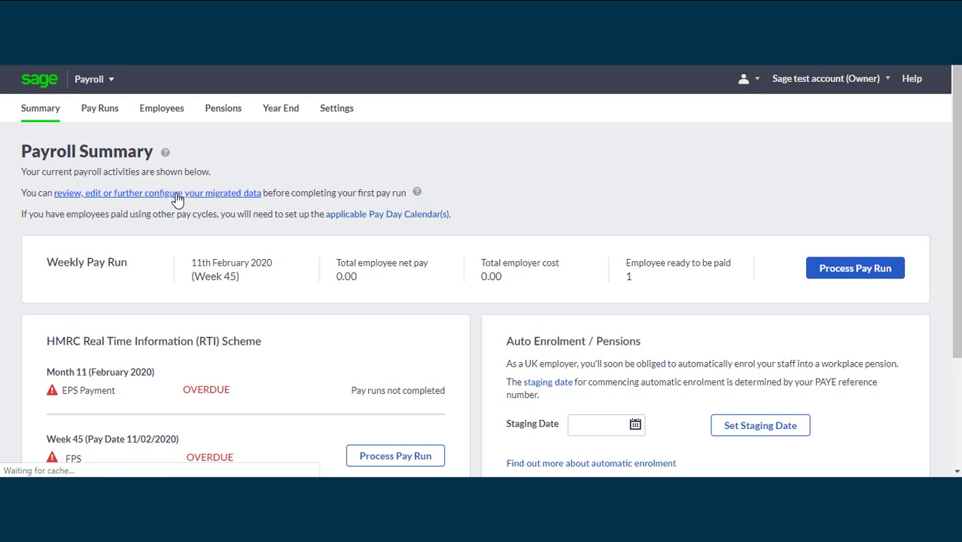
{"action": "left_click", "coordinate": [177, 194]}
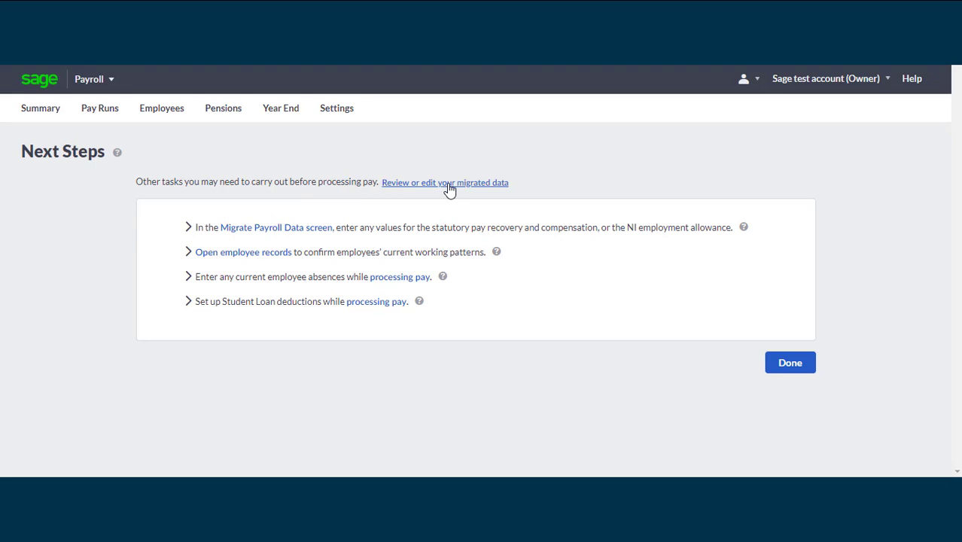
Confirm the Tuesday weekly pay days in the Migrate Payroll Data Wizard and finish Next Steps
{"action": "left_click", "coordinate": [448, 185]}
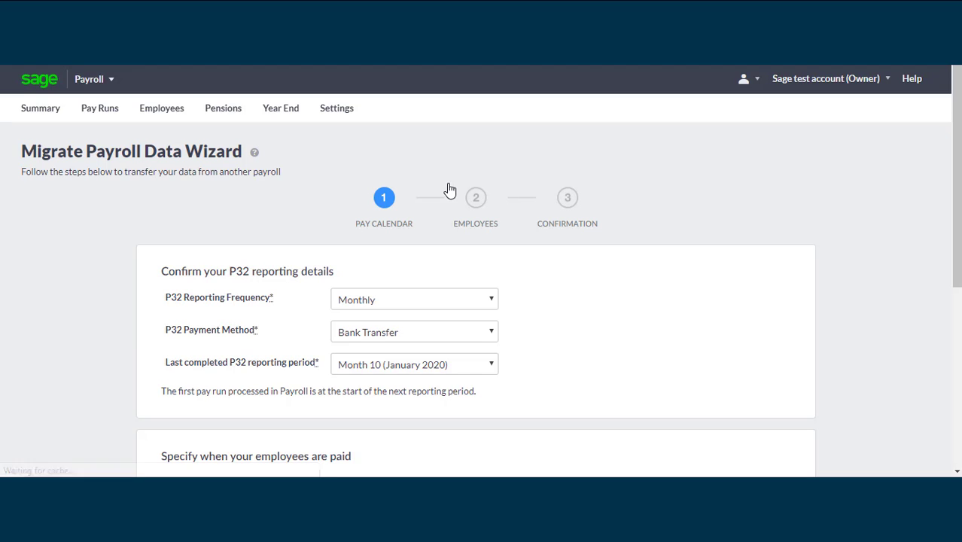
{"action": "left_click_drag", "start_coordinate": [955, 193], "coordinate": [933, 393]}
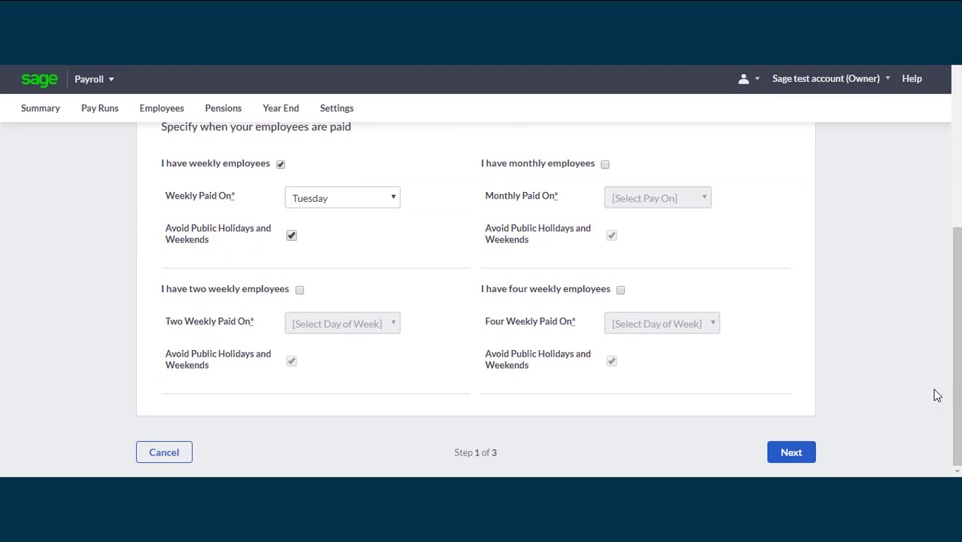
{"action": "left_click", "coordinate": [791, 452]}
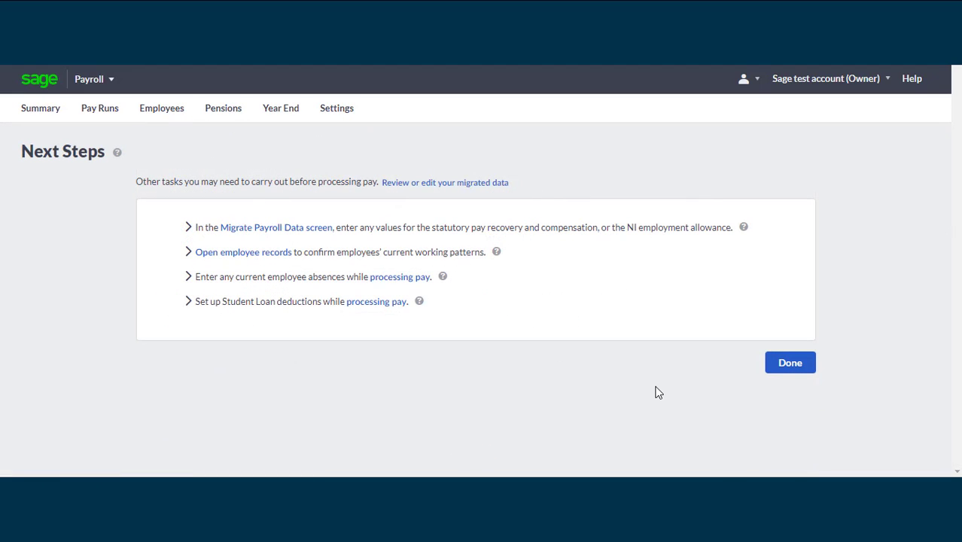
{"action": "left_click", "coordinate": [791, 369]}
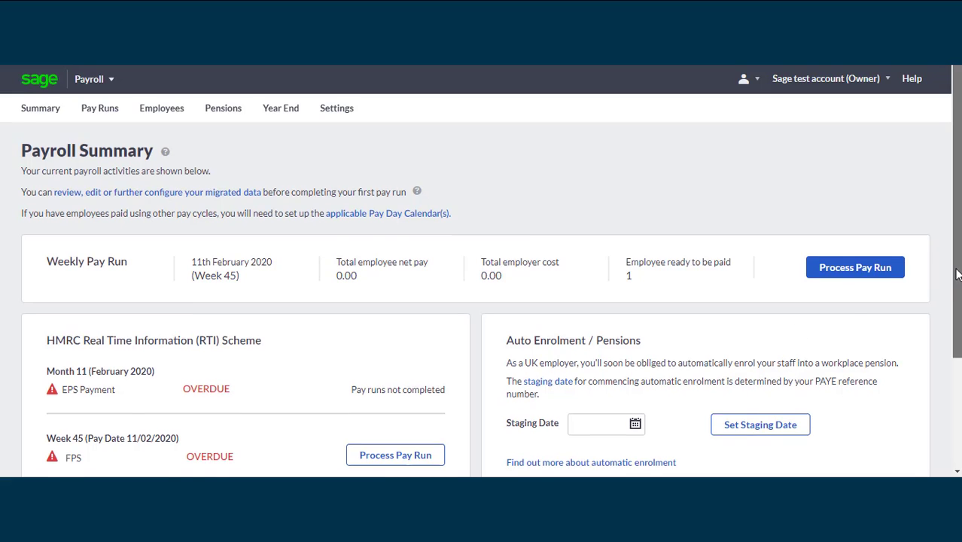
Open the Settings Overview from the top navigation bar
{"action": "scroll", "coordinate": [760, 358], "scroll_direction": "down", "scroll_amount": 3}
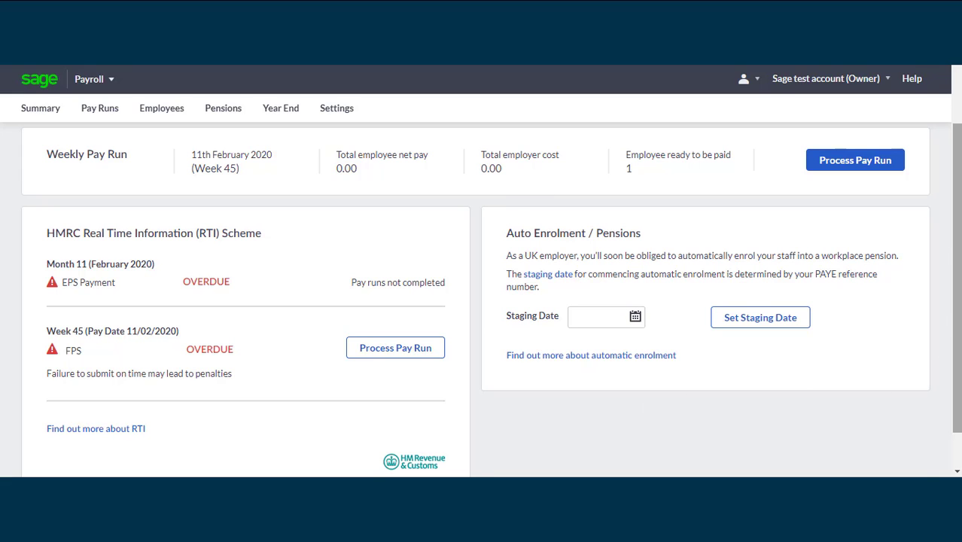
{"action": "scroll", "coordinate": [495, 265], "scroll_direction": "up", "scroll_amount": 3}
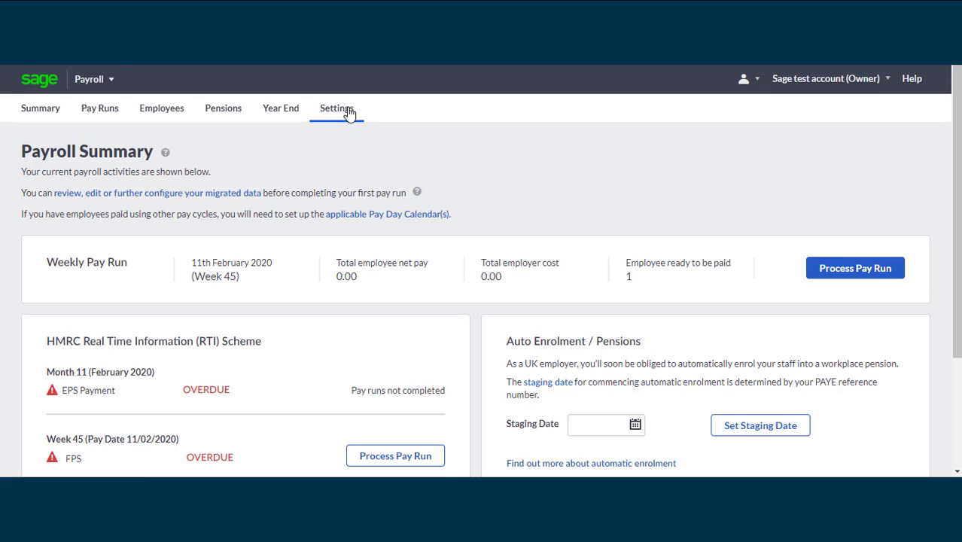
{"action": "left_click", "coordinate": [349, 112]}
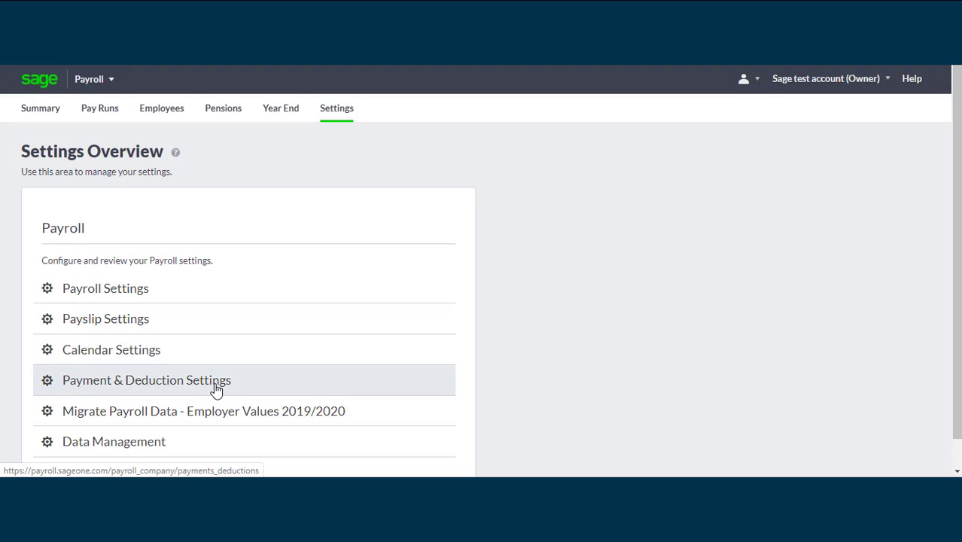
Open Payroll Settings to see the Week 52 weekly pay run due 3rd April 2020
{"action": "left_click", "coordinate": [142, 299]}
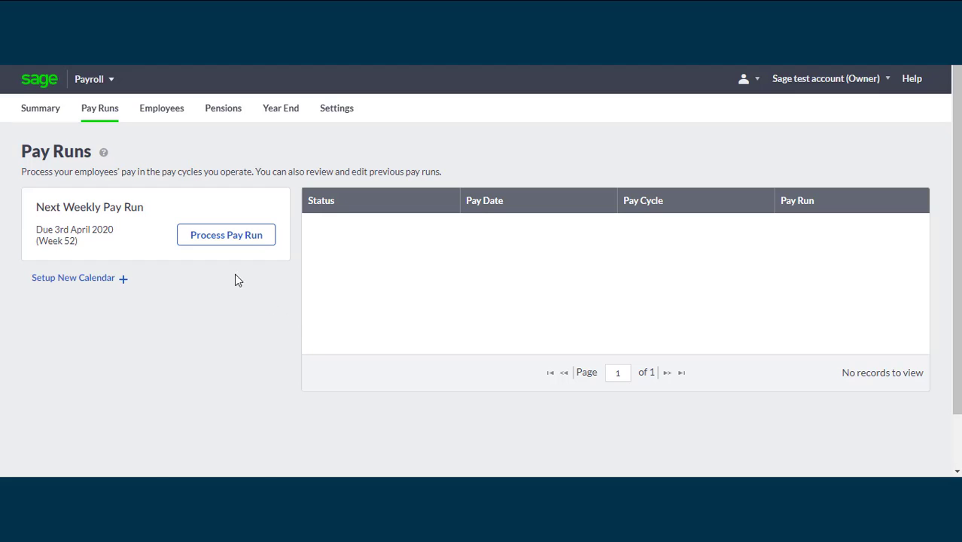
Start the Week 1 pay run dated 07/04/2020 and move past Absences to the Pay step
{"action": "left_click", "coordinate": [228, 237]}
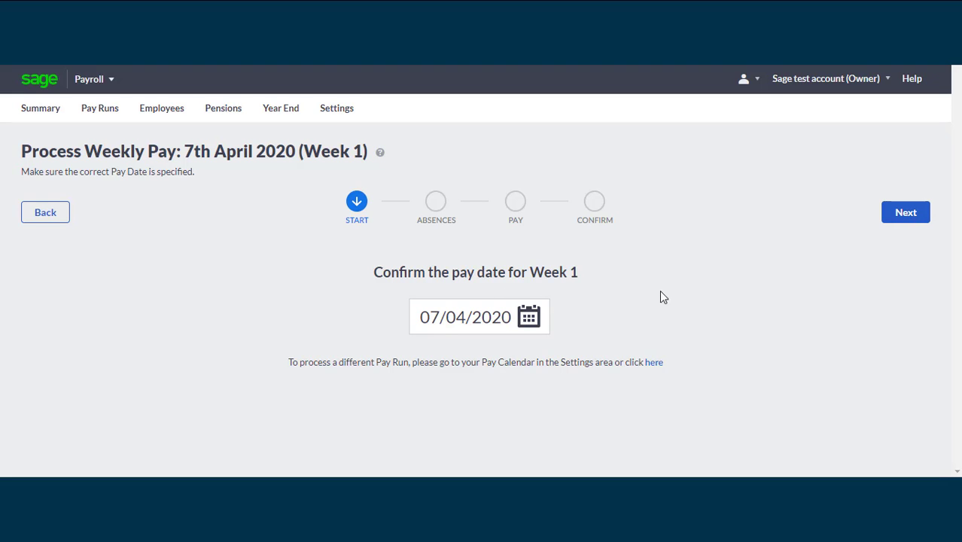
{"action": "left_click", "coordinate": [906, 213]}
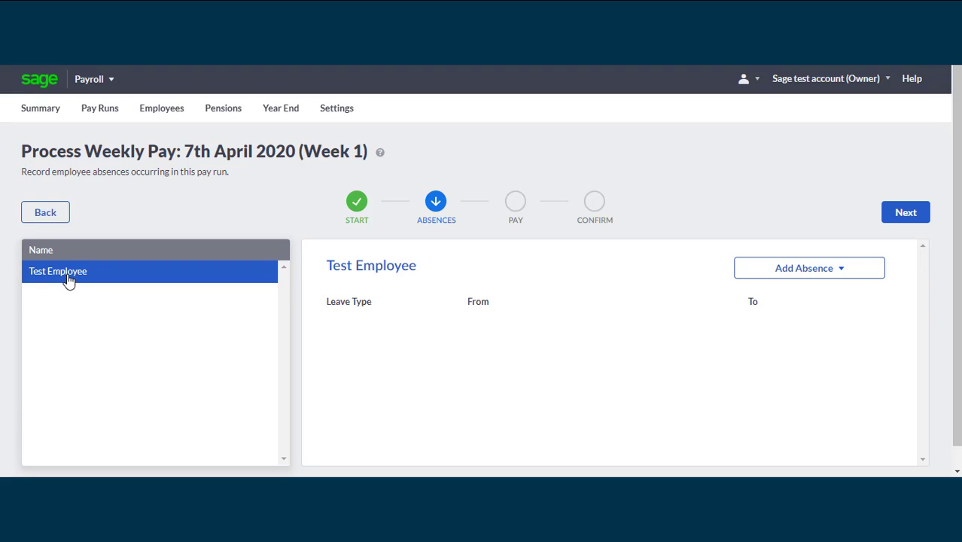
{"action": "left_click", "coordinate": [845, 271]}
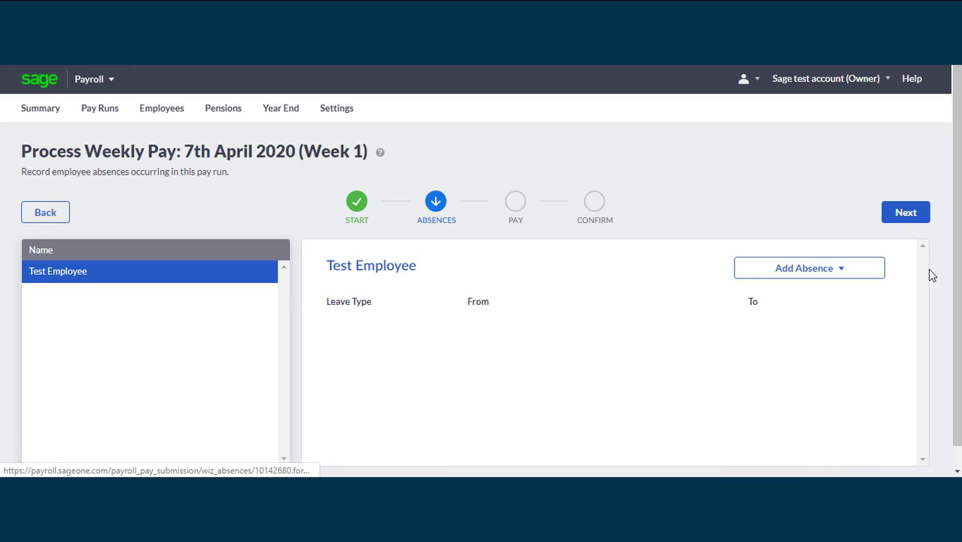
{"action": "left_click", "coordinate": [907, 214]}
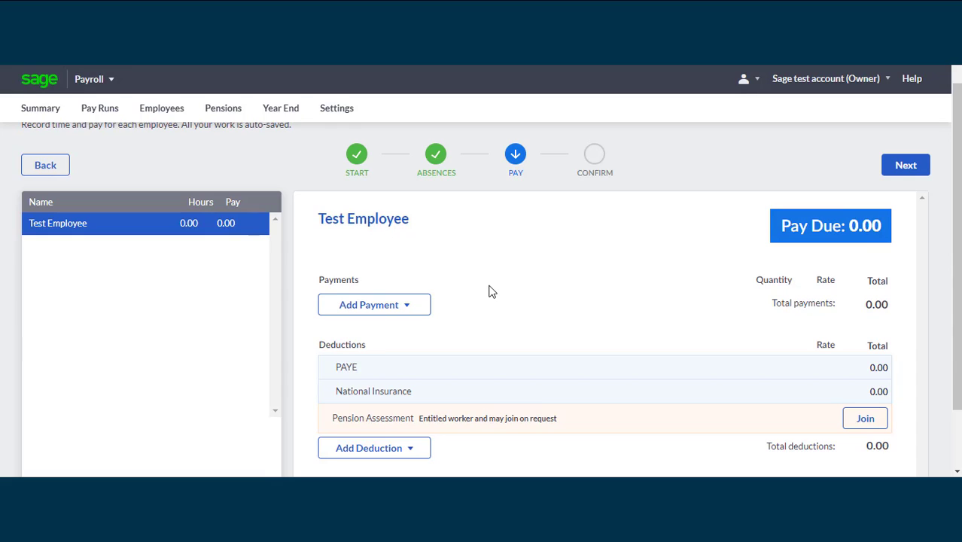
Add a 1000.00 Salary payment, giving 253.60 deductions and 746.40 pay due
{"action": "left_click", "coordinate": [405, 313]}
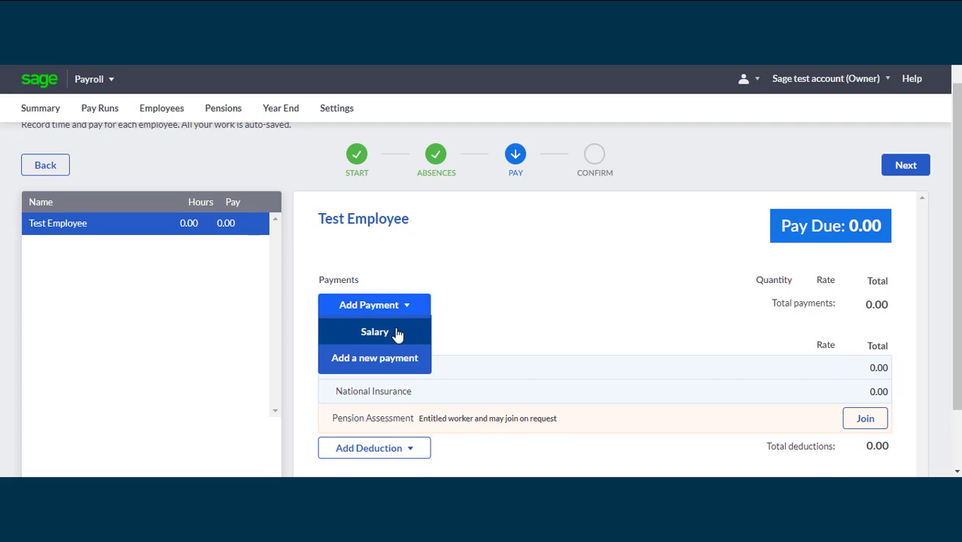
{"action": "left_click", "coordinate": [398, 334]}
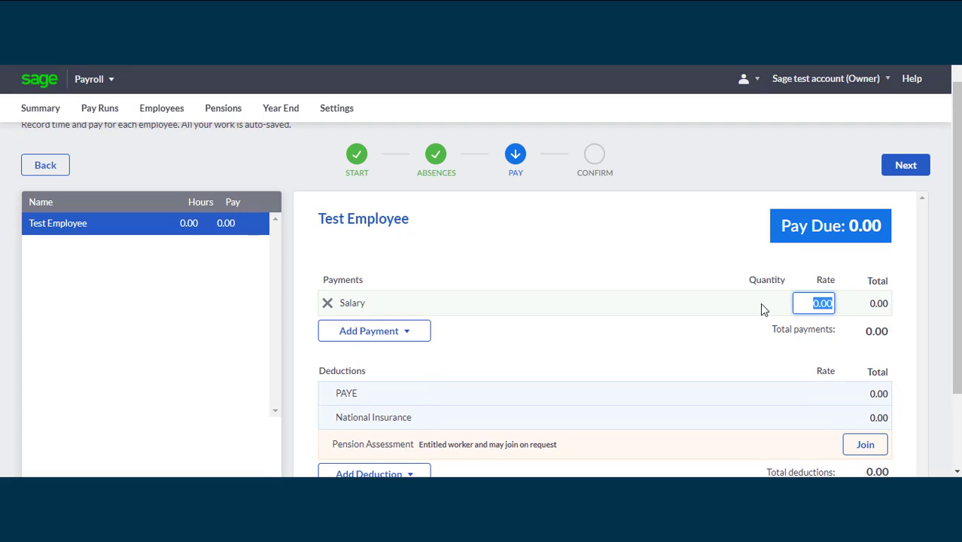
{"action": "type", "text": "1000"}
{"action": "left_click", "coordinate": [820, 344]}
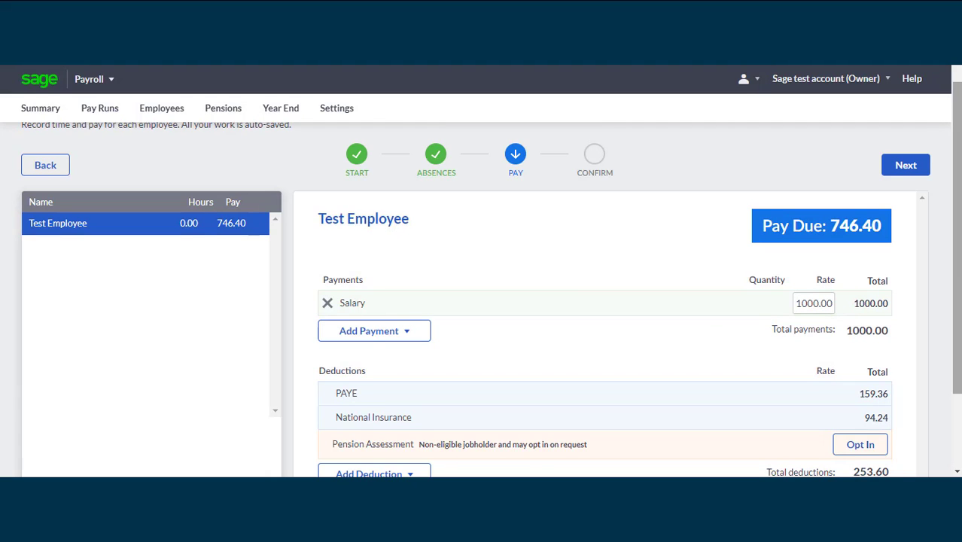
{"action": "scroll", "coordinate": [822, 347], "scroll_direction": "down", "scroll_amount": 1}
{"action": "scroll", "coordinate": [720, 360], "scroll_direction": "down", "scroll_amount": 1}
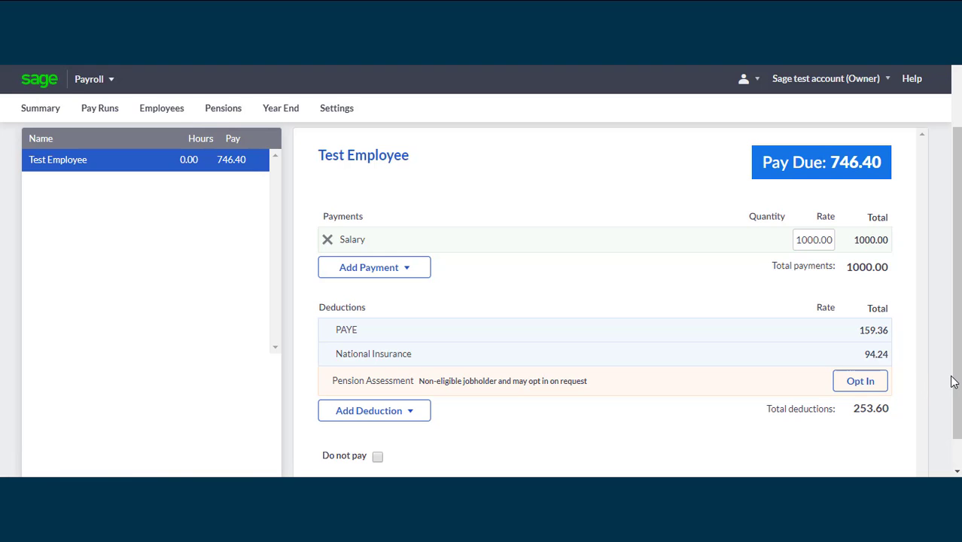
{"action": "scroll", "coordinate": [959, 385], "scroll_direction": "up", "scroll_amount": 2}
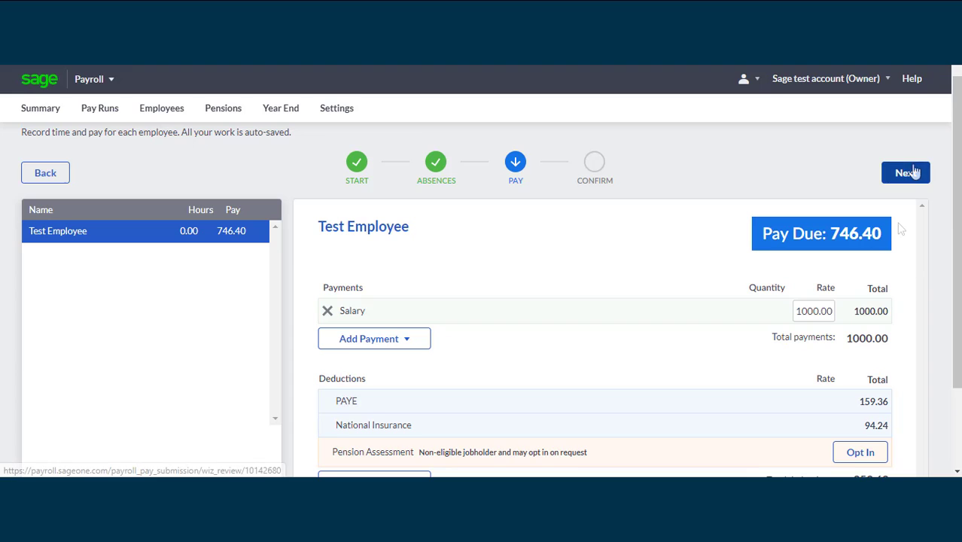
Advance the Week 1 pay run to Confirm and review the £1005.24 cost and £746.40 net pay breakdown
{"action": "left_click", "coordinate": [912, 174]}
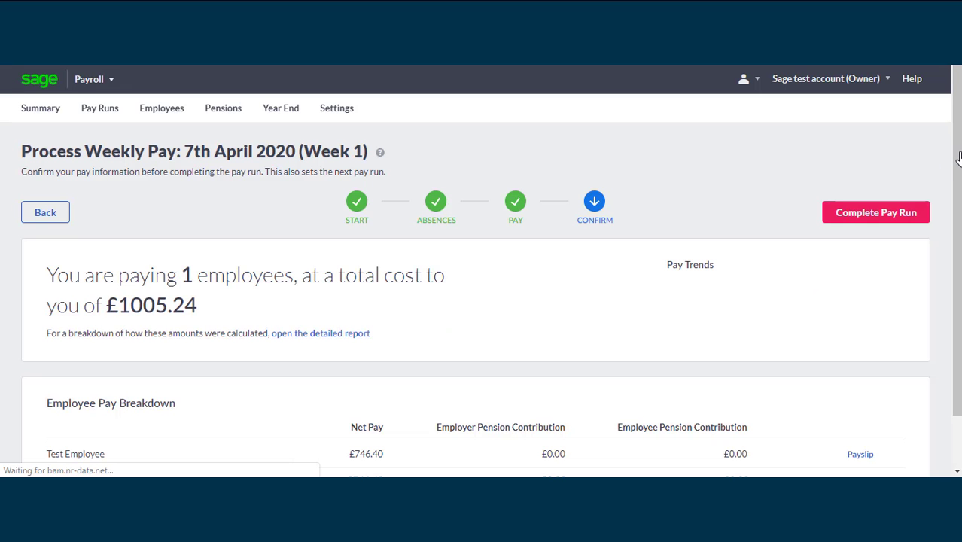
{"action": "scroll", "coordinate": [376, 229], "scroll_direction": "down", "scroll_amount": 1}
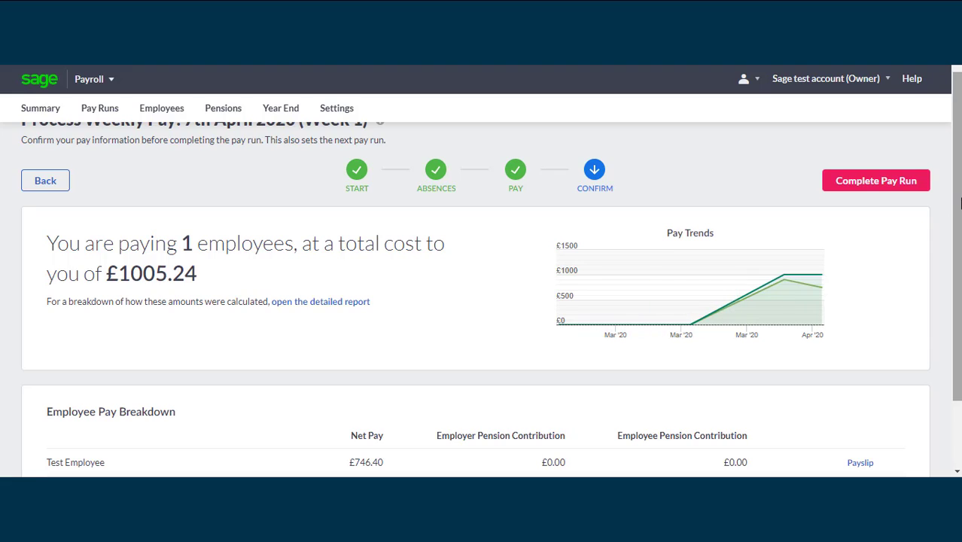
{"action": "scroll", "coordinate": [715, 349], "scroll_direction": "down", "scroll_amount": 2}
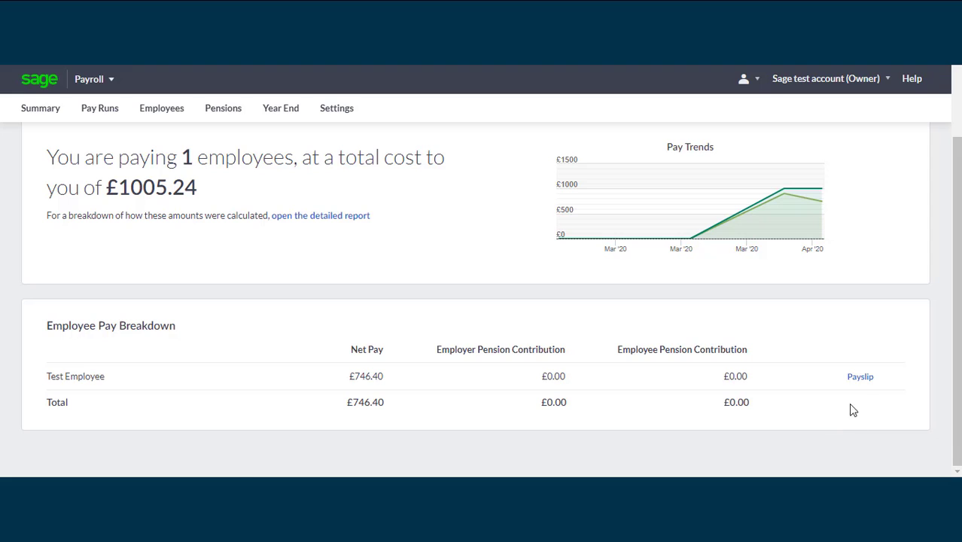
{"action": "left_click", "coordinate": [862, 382]}
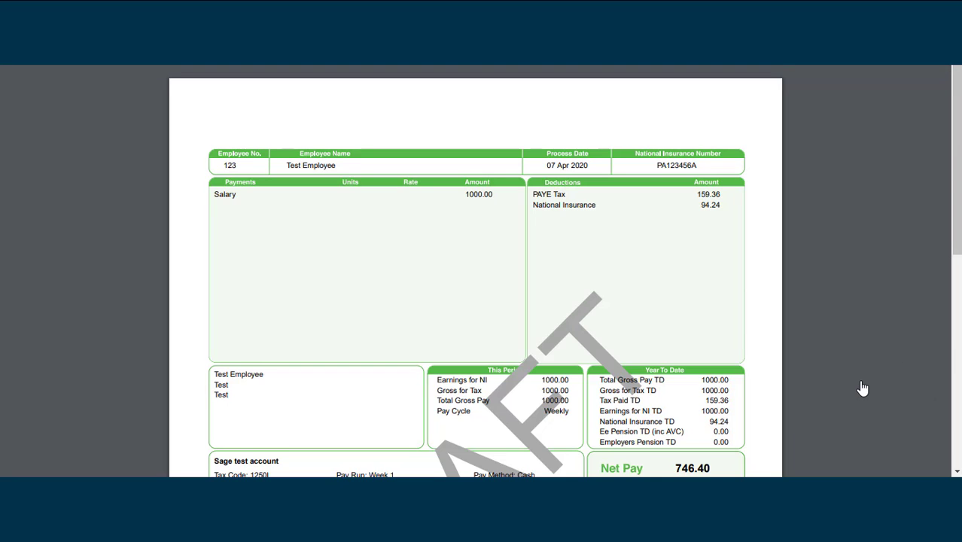
{"action": "scroll", "coordinate": [862, 387], "scroll_direction": "down", "scroll_amount": 5}
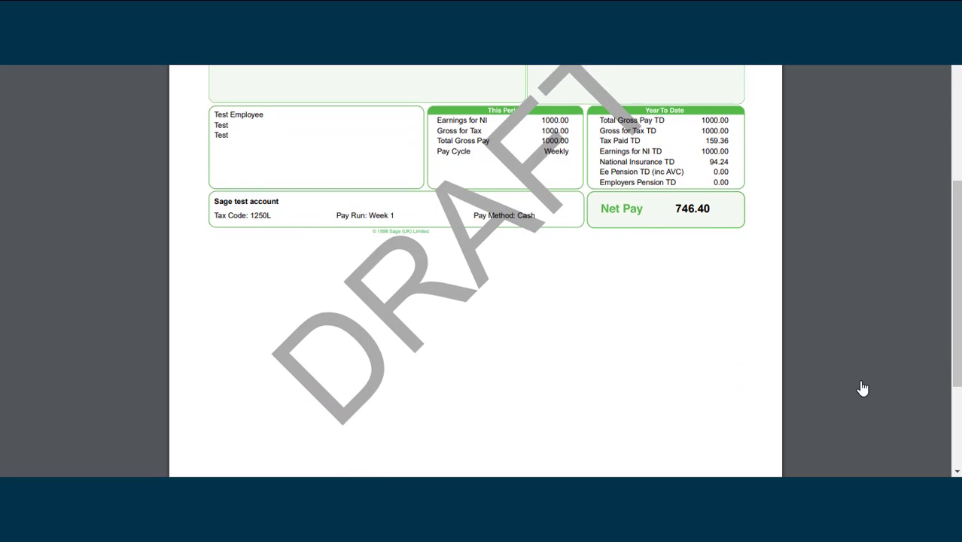
{"action": "scroll", "coordinate": [863, 388], "scroll_direction": "up", "scroll_amount": 3}
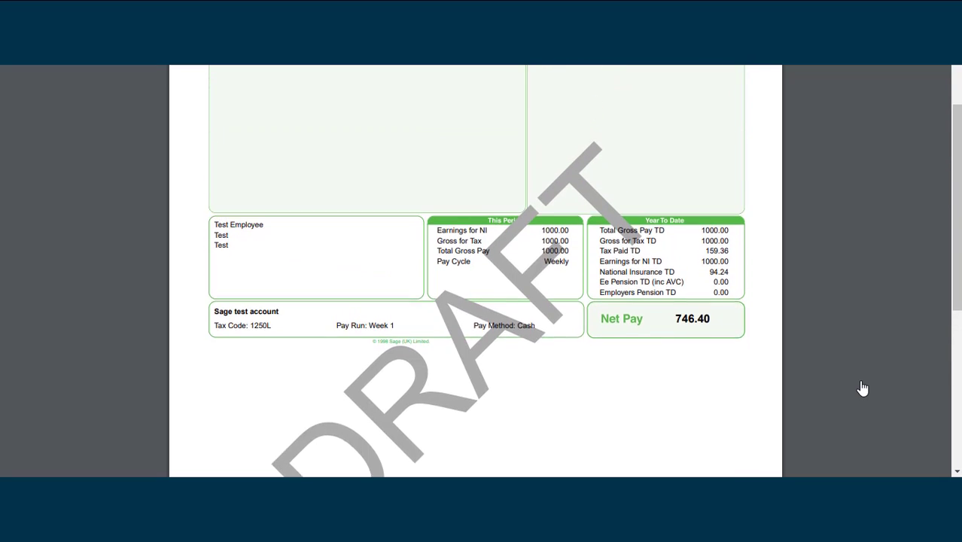
{"action": "scroll", "coordinate": [862, 387], "scroll_direction": "up", "scroll_amount": 4}
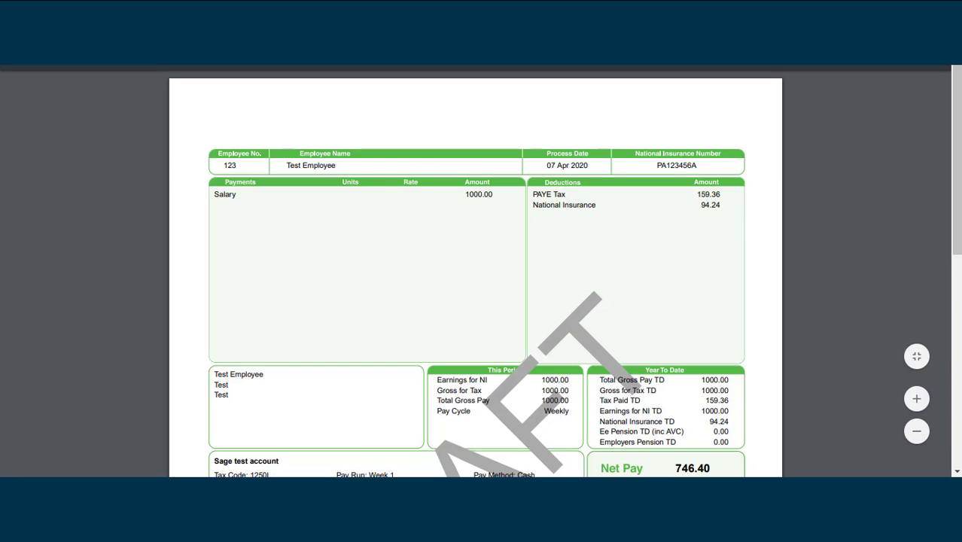
{"action": "key", "text": "ctrl+w"}
{"action": "left_click_drag", "start_coordinate": [955, 256], "coordinate": [955, 164]}
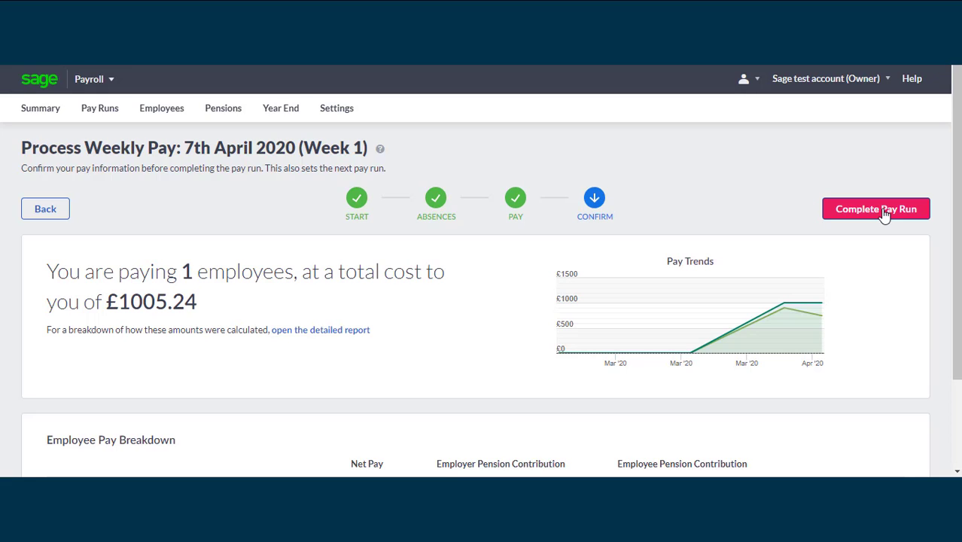
Confirm the pay values to complete the Week 1 pay run, then view the HMRC RTI section
{"action": "left_click", "coordinate": [885, 213]}
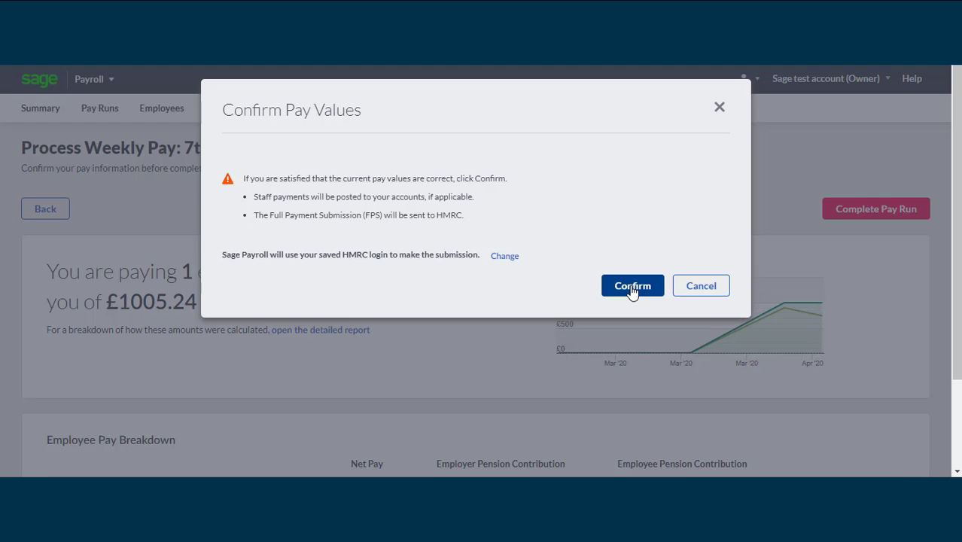
{"action": "left_click", "coordinate": [632, 291]}
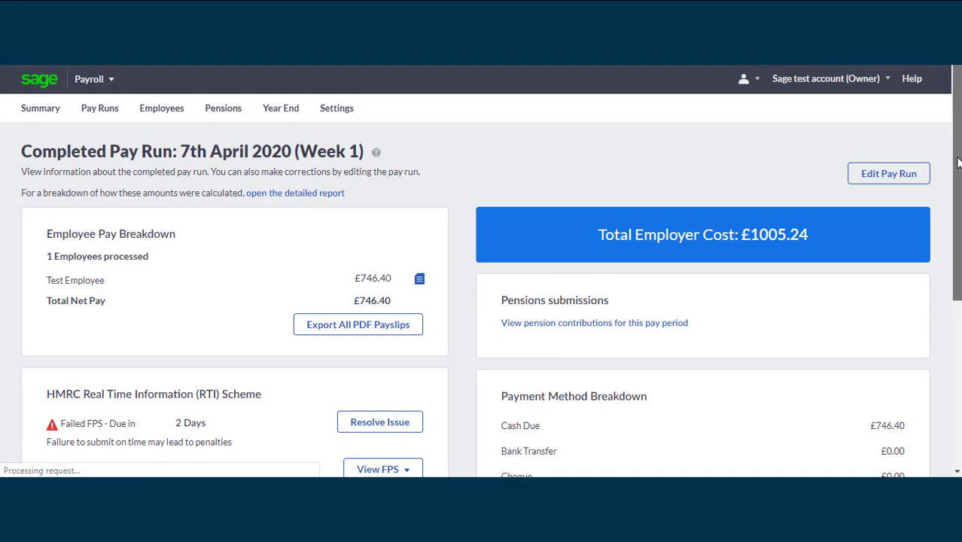
{"action": "left_click_drag", "start_coordinate": [958, 130], "coordinate": [958, 145]}
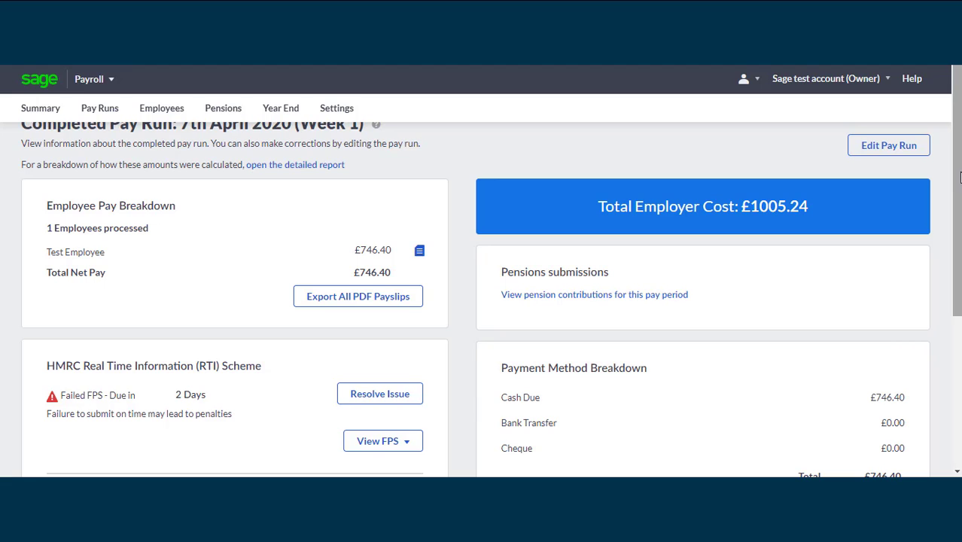
{"action": "left_click_drag", "start_coordinate": [959, 176], "coordinate": [960, 269]}
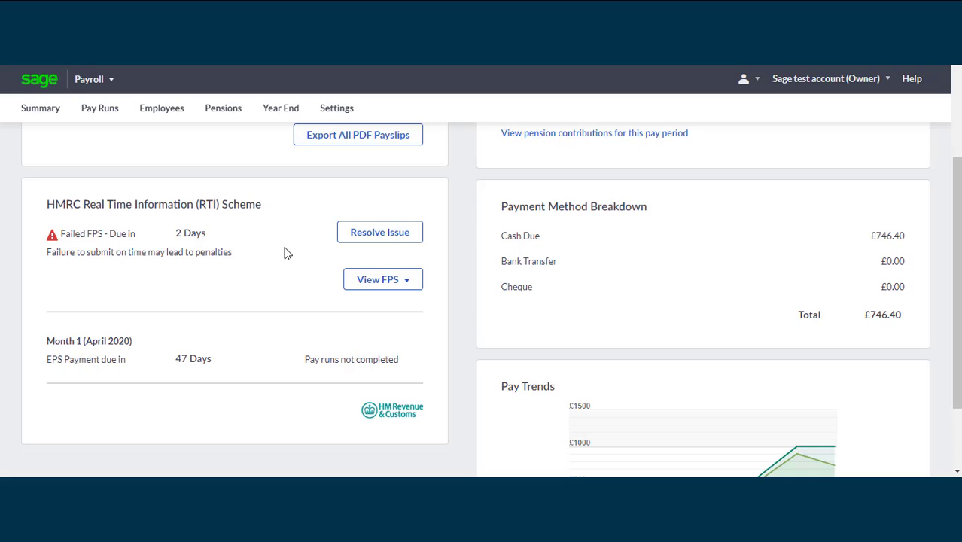
Inspect the failed FPS submission, reveal the HMRC login fields, and close it unresolved
{"action": "left_click", "coordinate": [381, 237]}
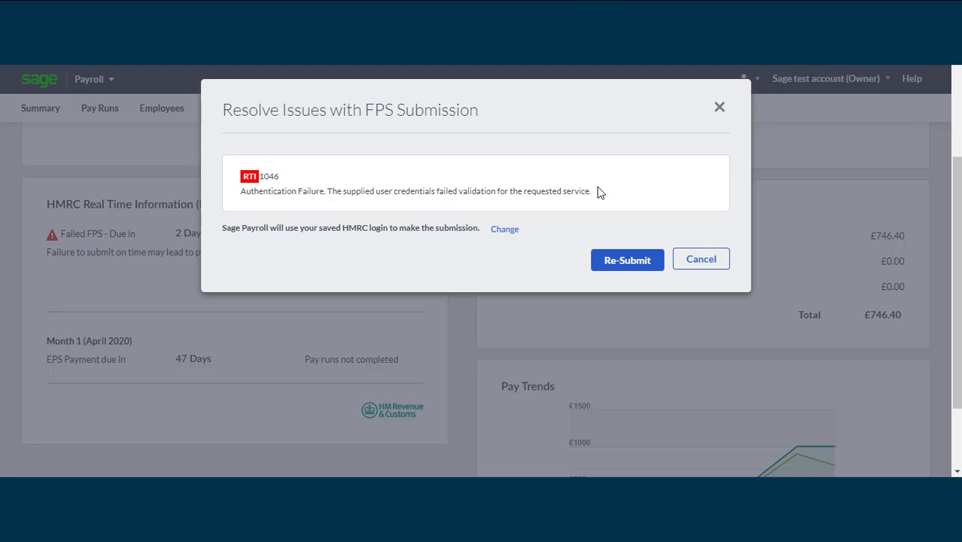
{"action": "left_click", "coordinate": [504, 232]}
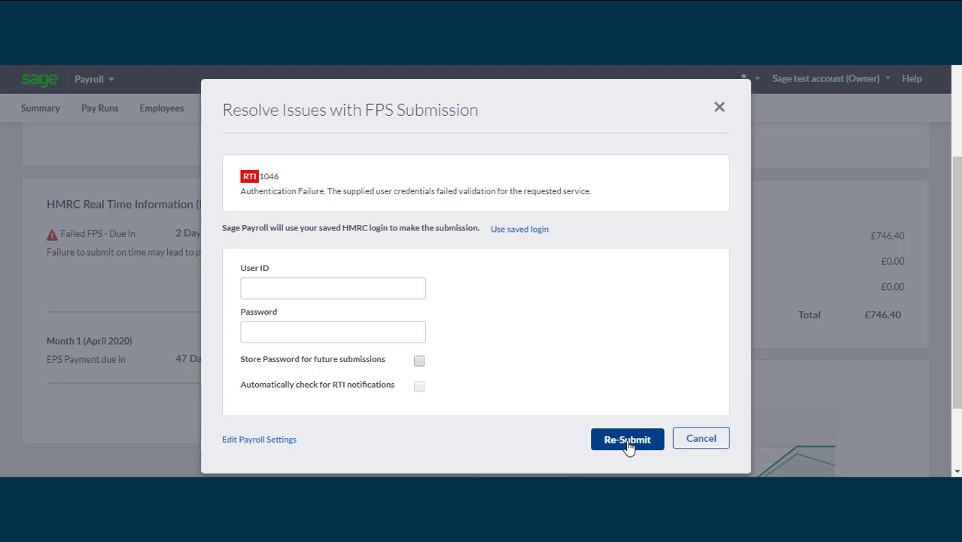
{"action": "left_click", "coordinate": [720, 107]}
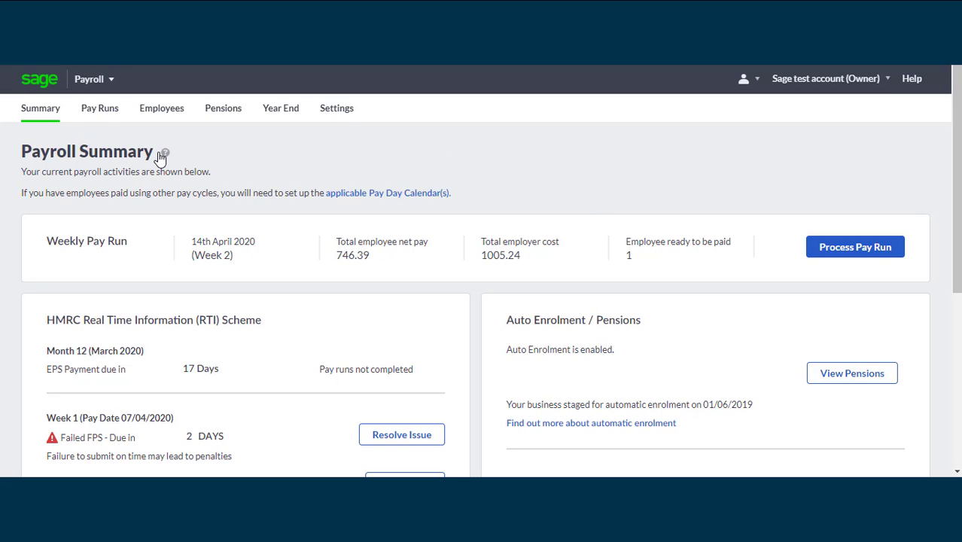
Go to the Pay Runs history to reach the 07 Apr 2020 Week 1 pay run
{"action": "left_click", "coordinate": [100, 118]}
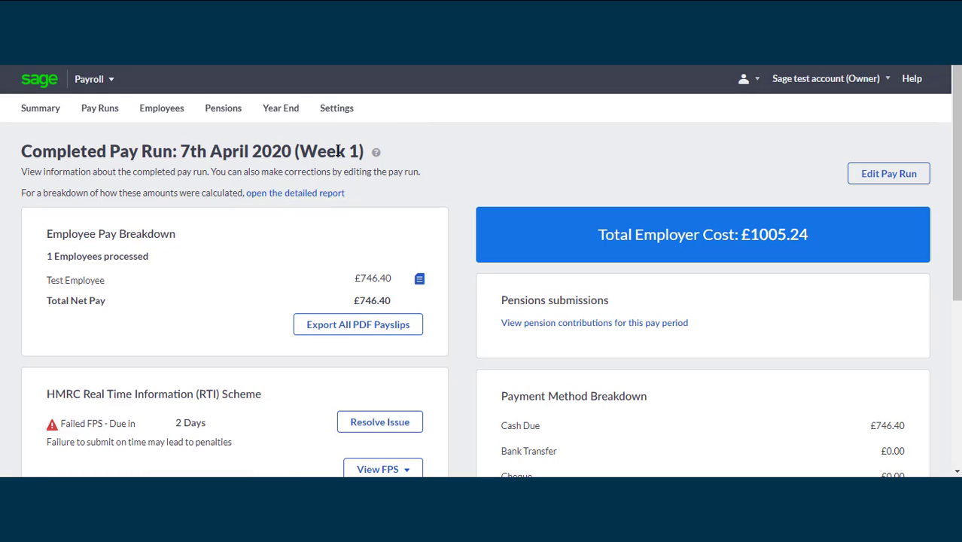
On the Year End page, review employee pay (P11) for tax year 2020/2021
{"action": "left_click", "coordinate": [287, 120]}
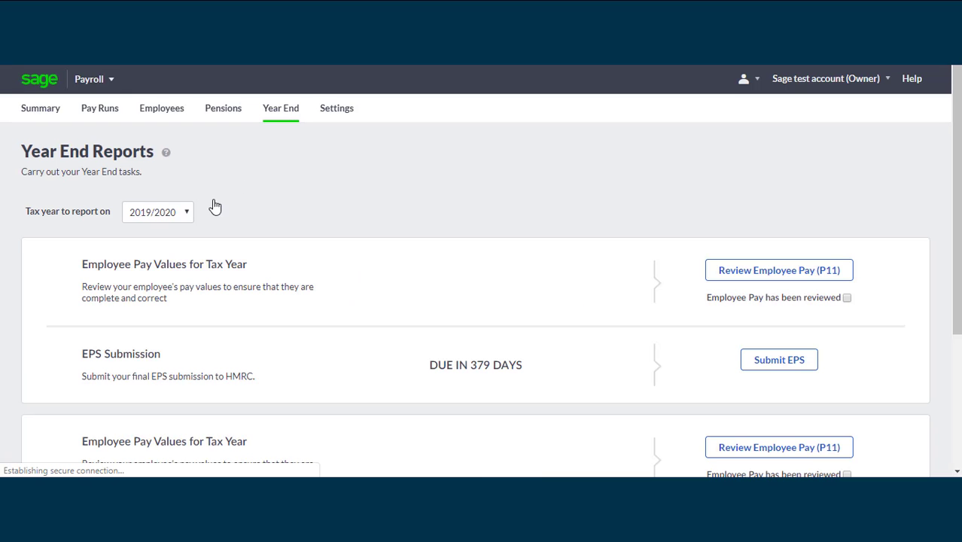
{"action": "left_click", "coordinate": [189, 214]}
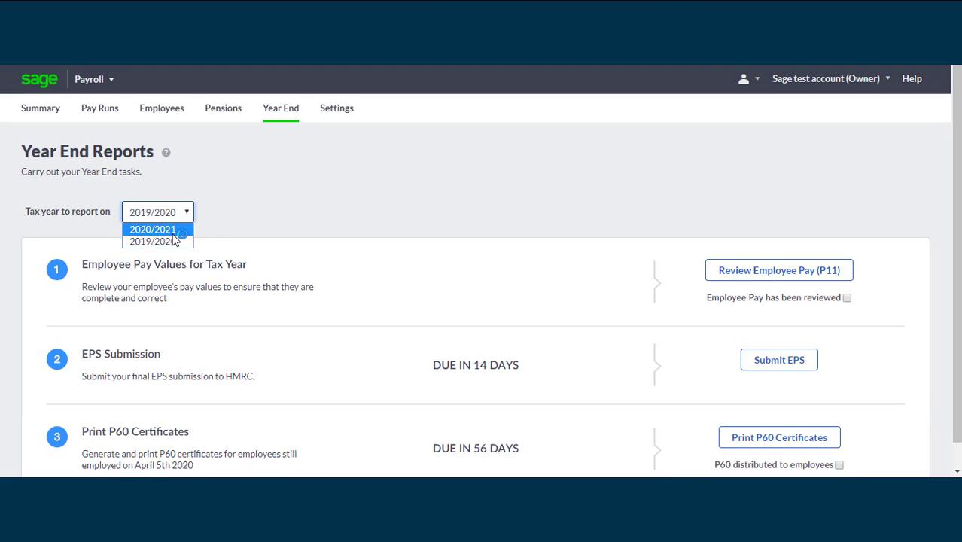
{"action": "left_click", "coordinate": [177, 226]}
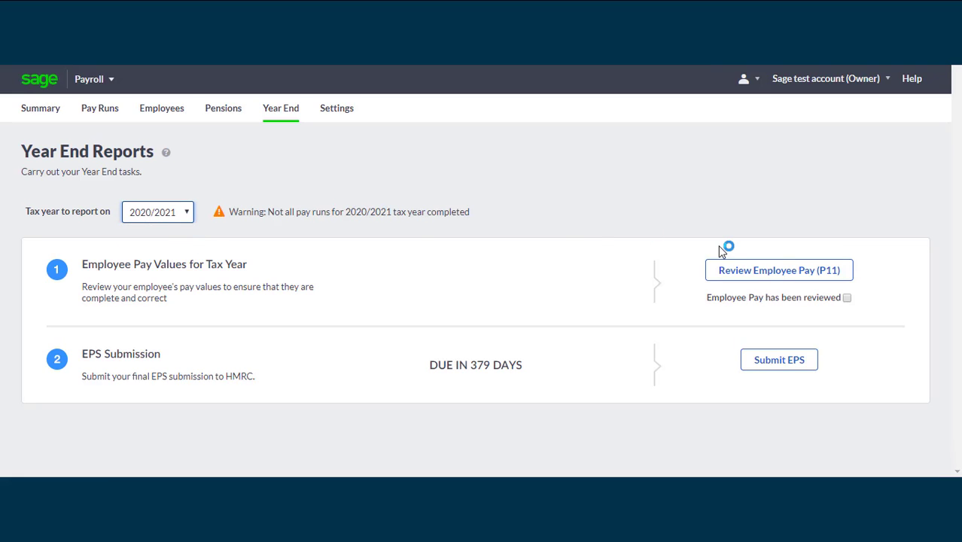
{"action": "left_click", "coordinate": [788, 279]}
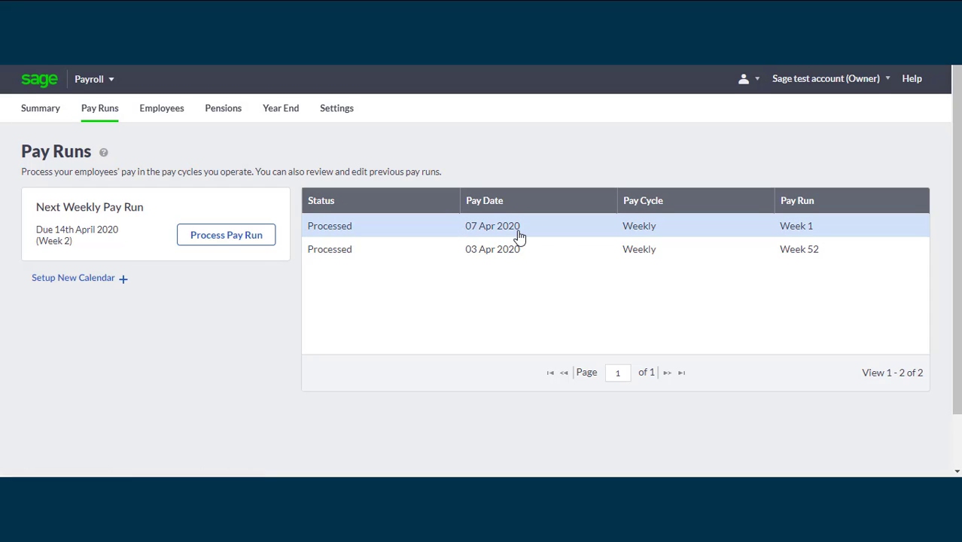
Open the 07 Apr 2020 pay run, then go back and open the 12 May 2020 Week 6 run
{"action": "left_click", "coordinate": [549, 229]}
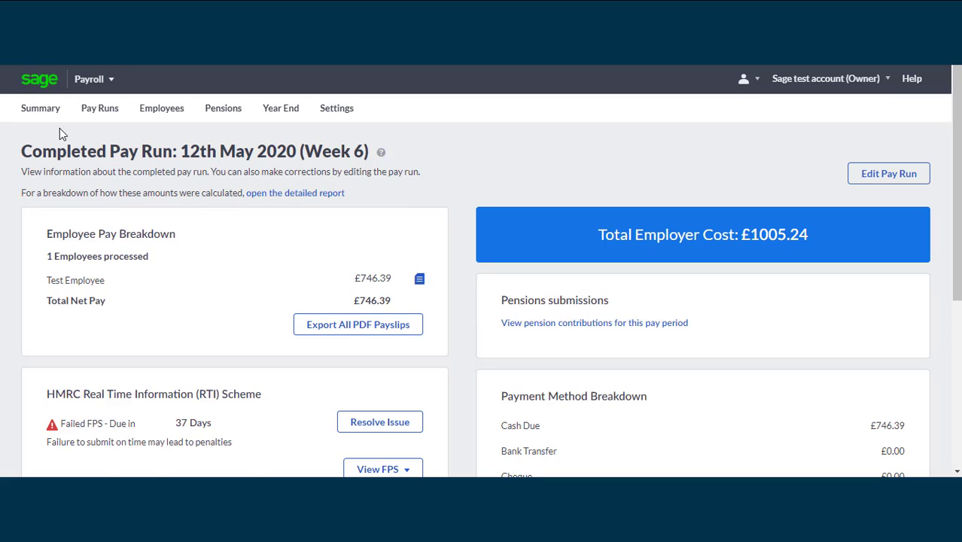
{"action": "left_click", "coordinate": [95, 110]}
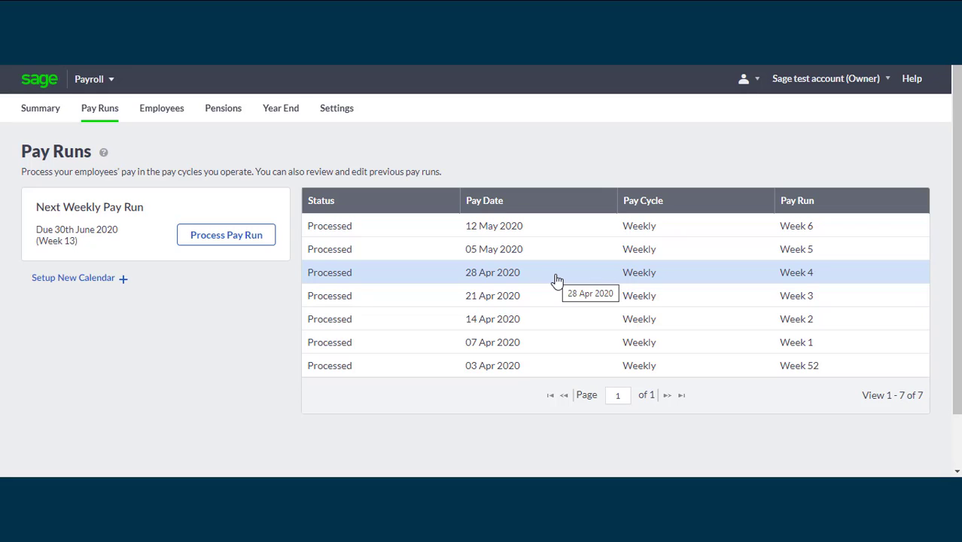
{"action": "left_click", "coordinate": [542, 230]}
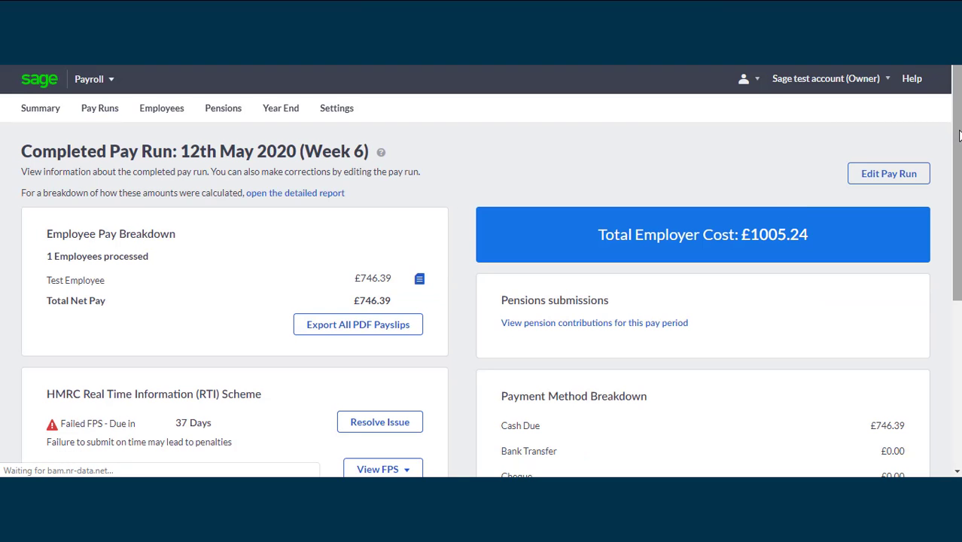
Open the P32 Employer Payment Record link from the completed Week 6 pay run page
{"action": "left_click_drag", "start_coordinate": [960, 110], "coordinate": [957, 235]}
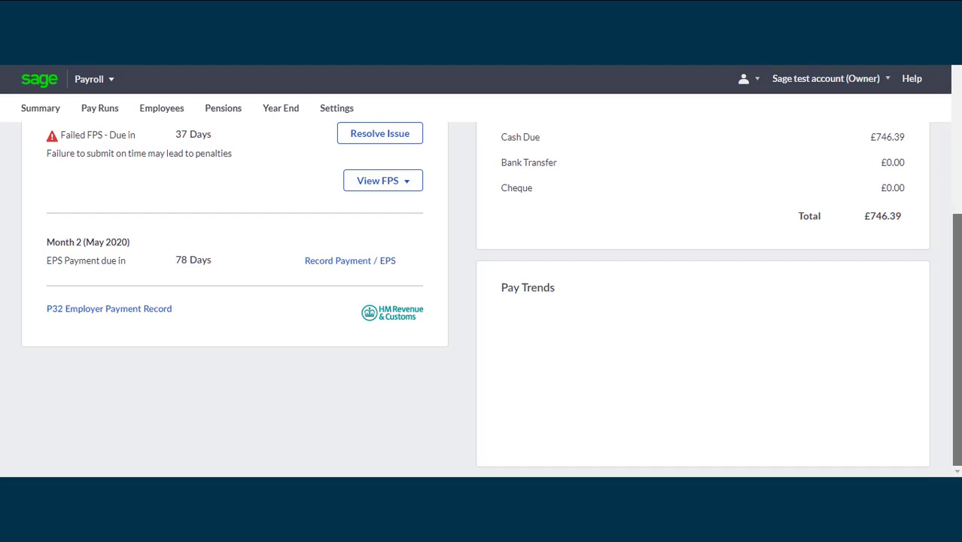
{"action": "scroll", "coordinate": [96, 414], "scroll_direction": "up", "scroll_amount": 1}
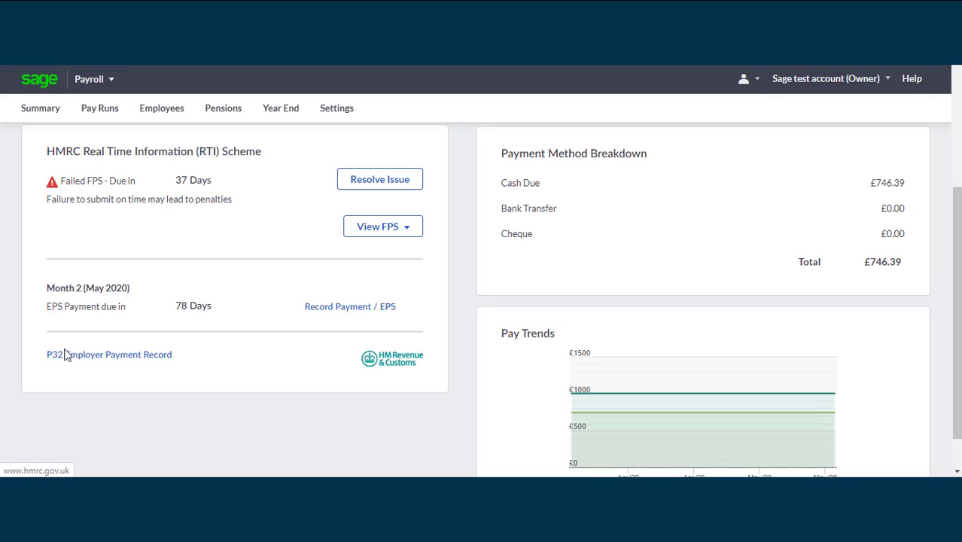
{"action": "left_click", "coordinate": [88, 356]}
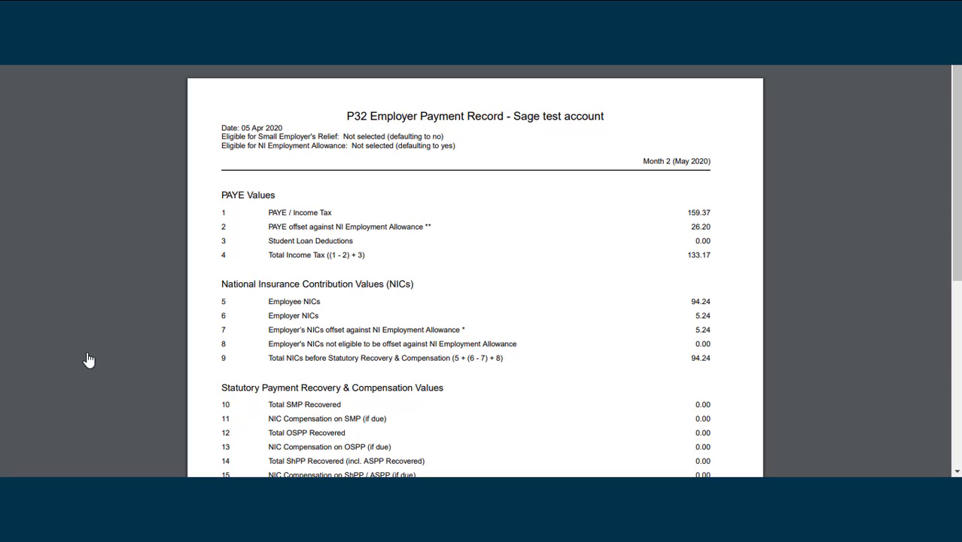
Scroll through the Month 2 P32 record down to its 227.41 Total Amount Due
{"action": "scroll", "coordinate": [88, 359], "scroll_direction": "down", "scroll_amount": 1}
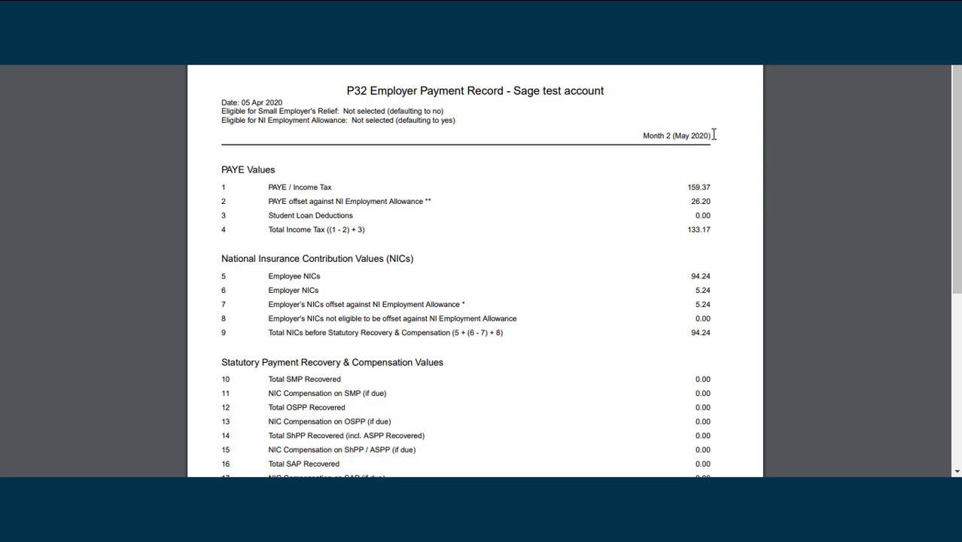
{"action": "scroll", "coordinate": [467, 173], "scroll_direction": "up", "scroll_amount": 1}
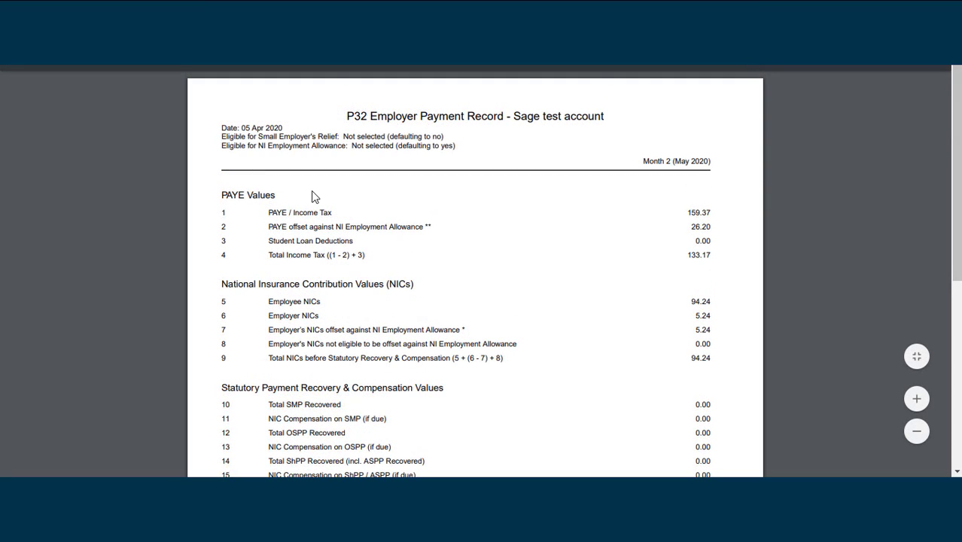
{"action": "left_click_drag", "start_coordinate": [959, 172], "coordinate": [948, 268]}
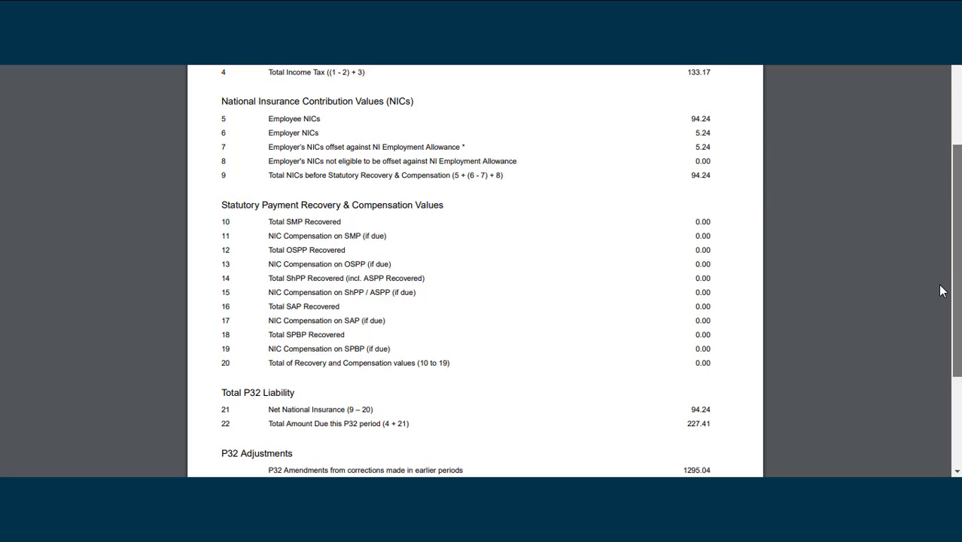
{"action": "scroll", "coordinate": [939, 296], "scroll_direction": "down", "scroll_amount": 3}
{"action": "scroll", "coordinate": [939, 346], "scroll_direction": "down", "scroll_amount": 2}
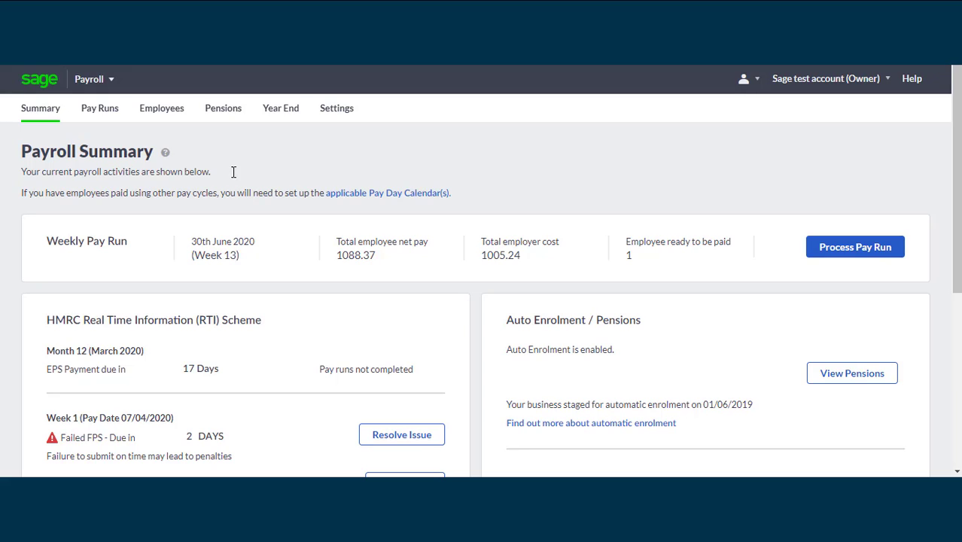
Reopen the 12 May 2020 Week 6 pay run from Pay Runs and check its HMRC RTI details
{"action": "left_click", "coordinate": [117, 122]}
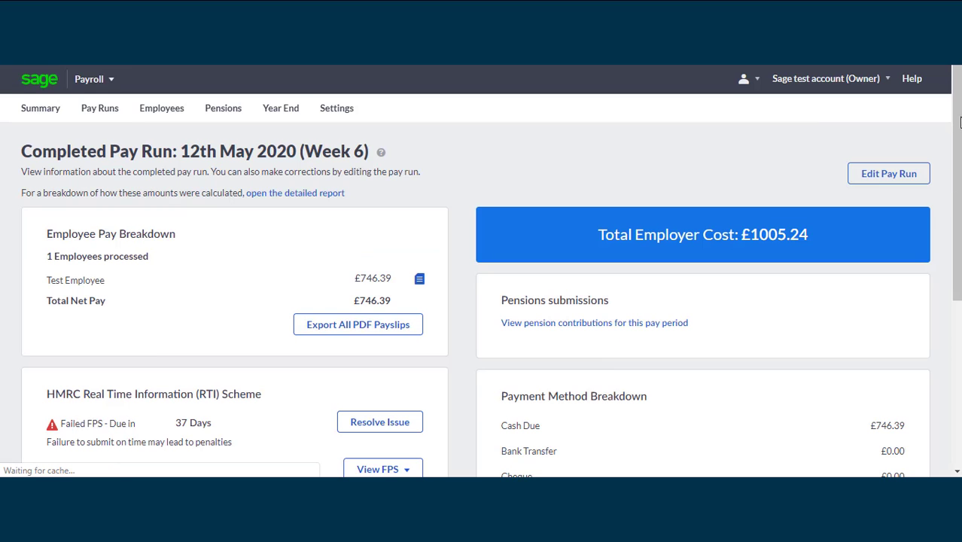
{"action": "scroll", "coordinate": [959, 121], "scroll_direction": "down", "scroll_amount": 2}
{"action": "scroll", "coordinate": [481, 300], "scroll_direction": "down", "scroll_amount": 1}
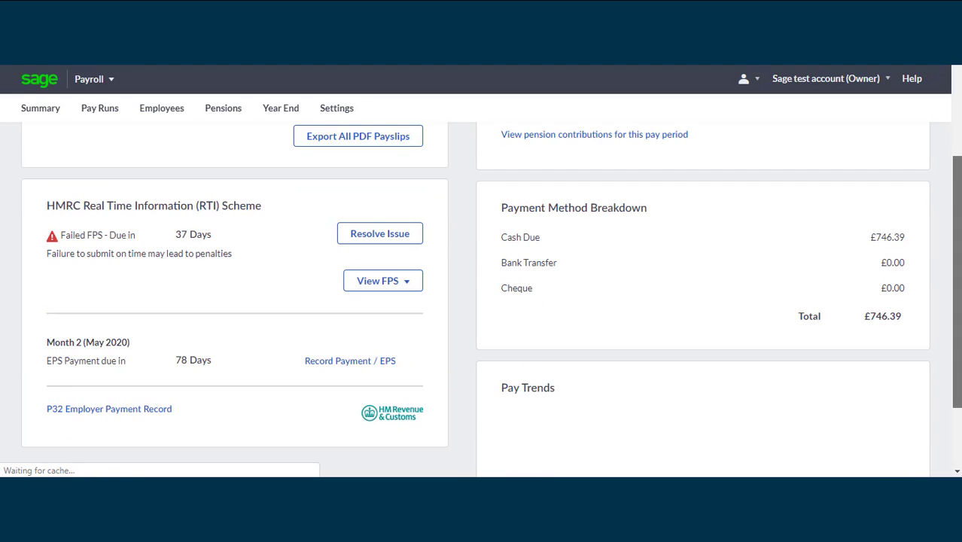
{"action": "scroll", "coordinate": [482, 299], "scroll_direction": "down", "scroll_amount": 1}
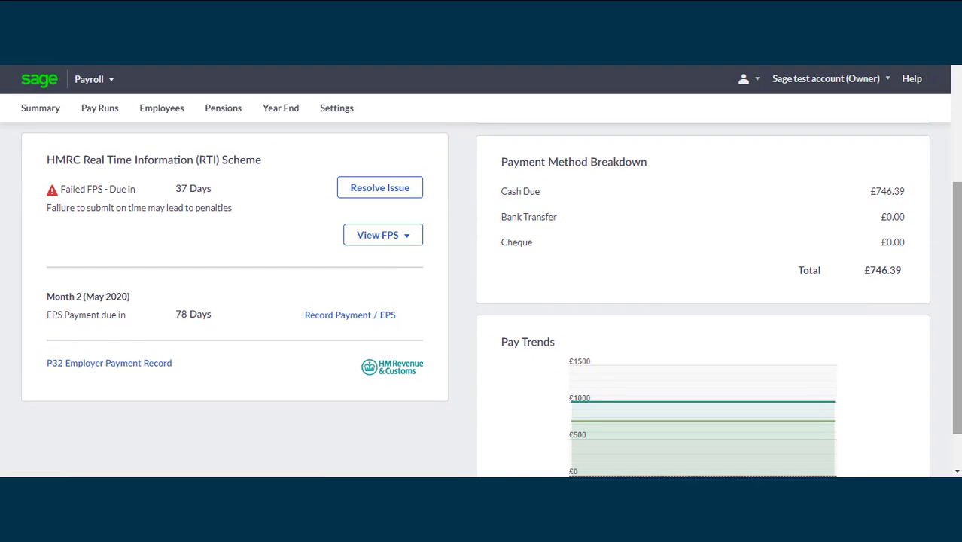